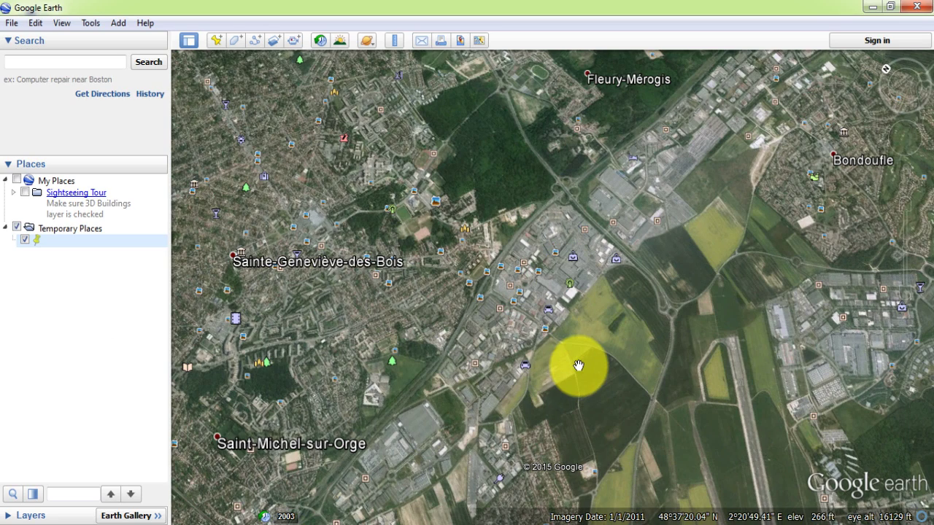
Zoom in on the Sainte-Geneviève-des-Bois commercial zone to about 1017 ft eye altitude
double_click(536, 304)
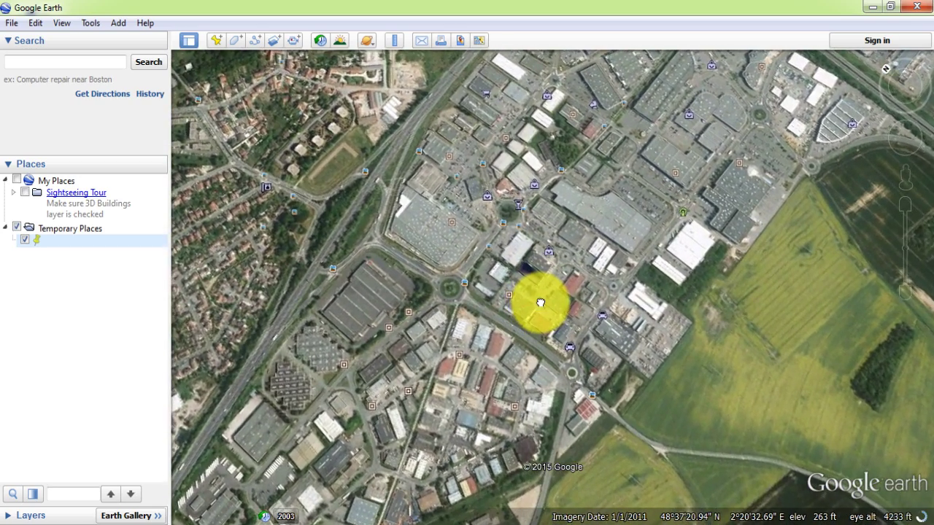
double_click(537, 304)
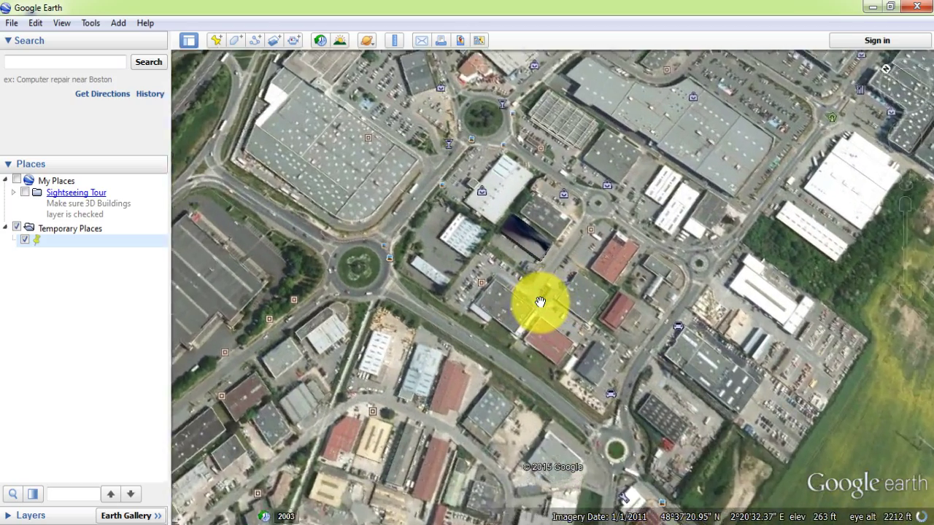
double_click(539, 300)
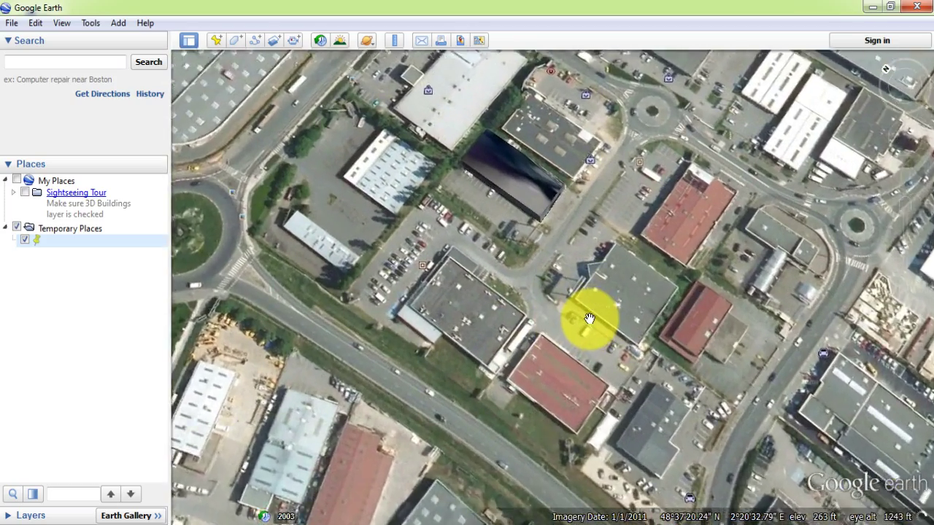
double_click(588, 317)
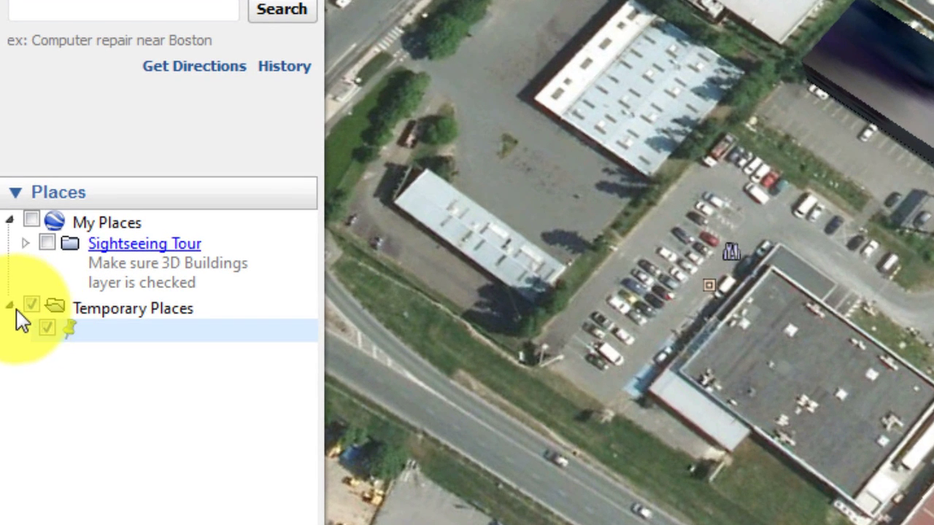
Collapse Temporary Places and create a folder named polygons under My Places
left_click(5, 228)
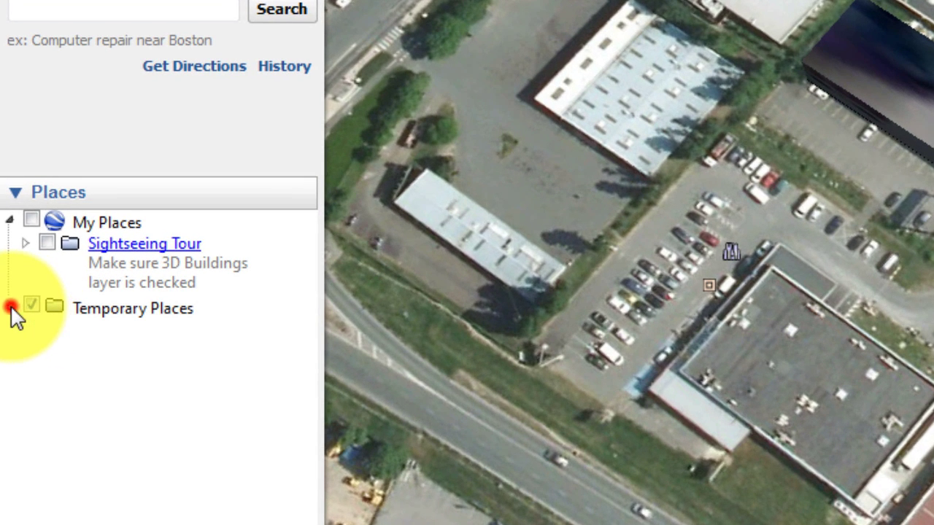
left_click(80, 220)
right_click(81, 220)
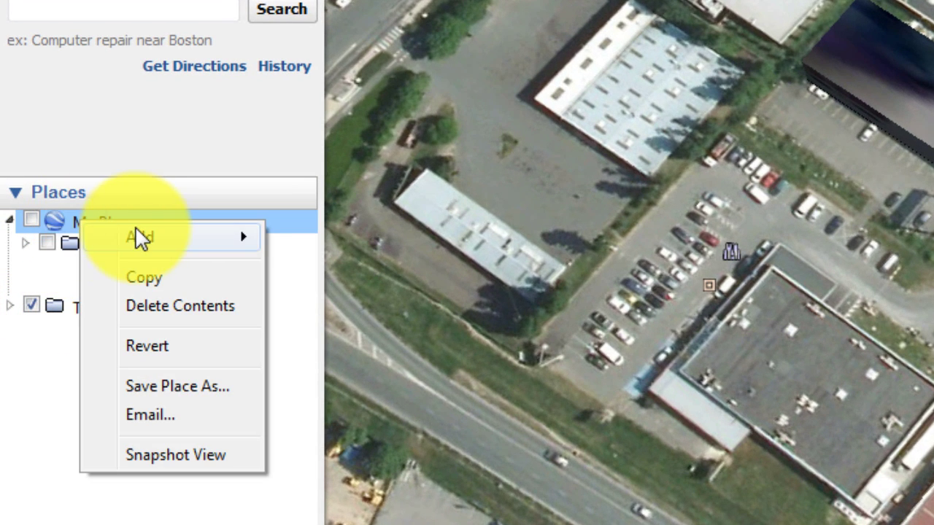
mouse_move(150, 239)
left_click(301, 239)
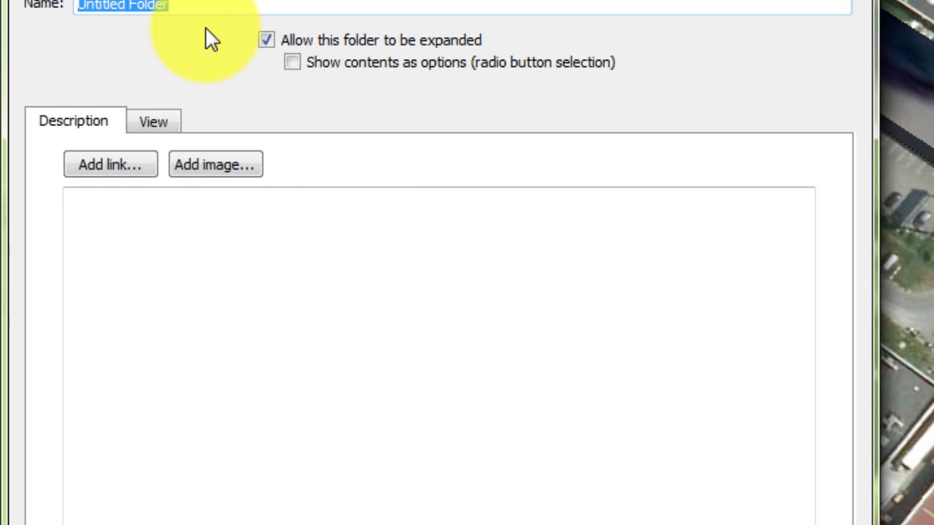
type("polygons")
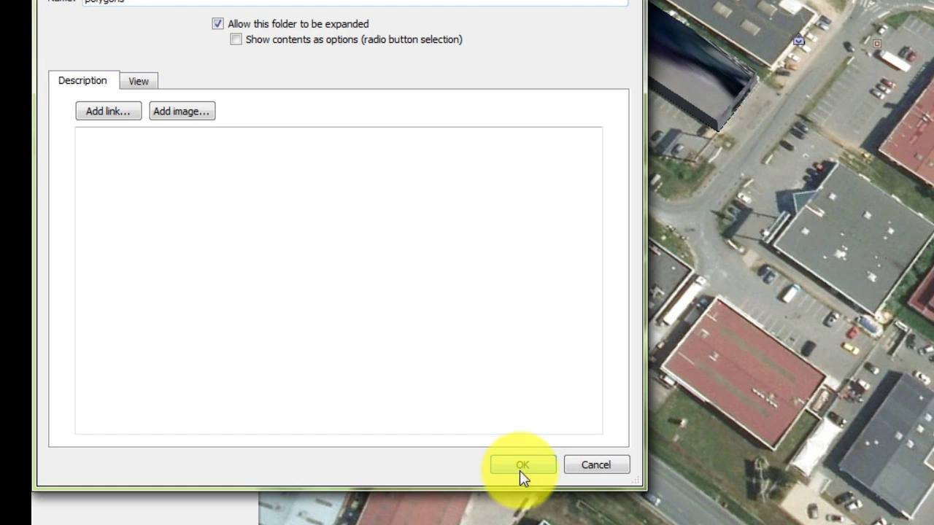
left_click(520, 467)
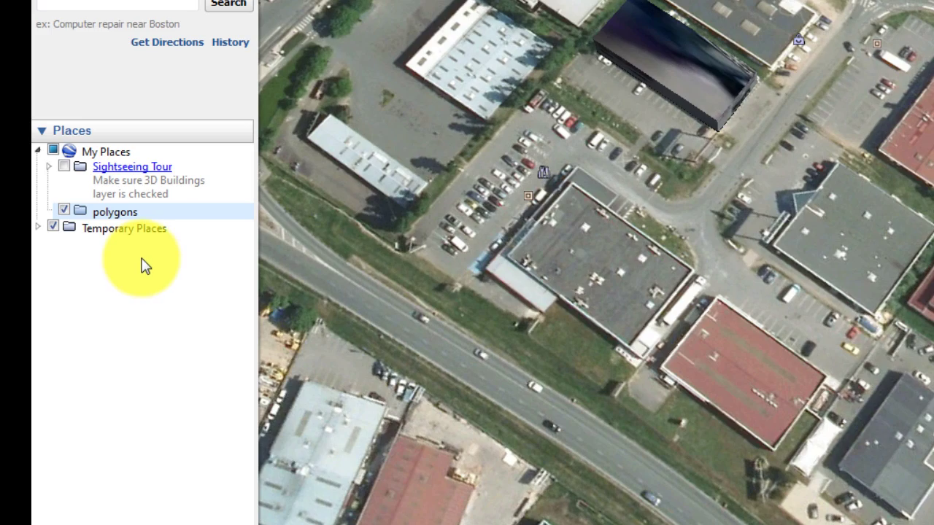
Make polygons the target folder and start a new polygon with its properties window moved aside
left_click(105, 211)
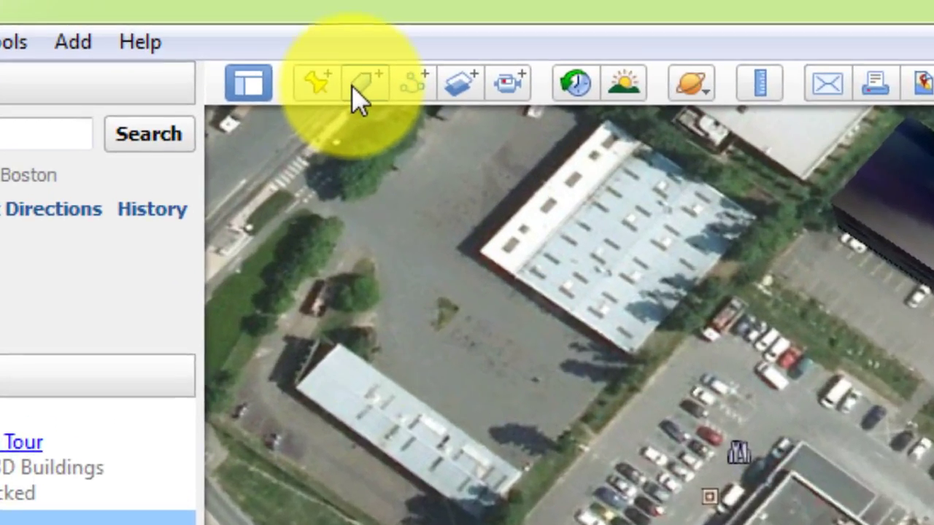
left_click(235, 37)
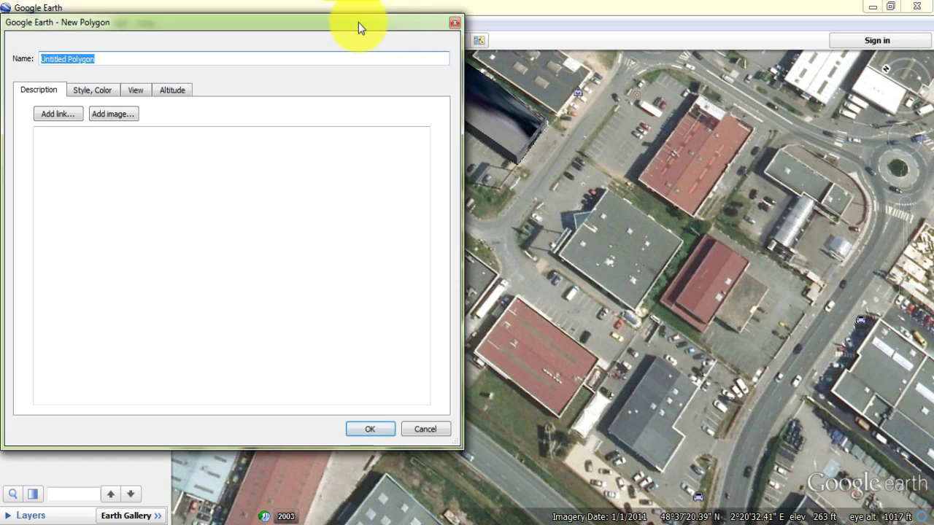
left_click_drag(481, 35, 481, 114)
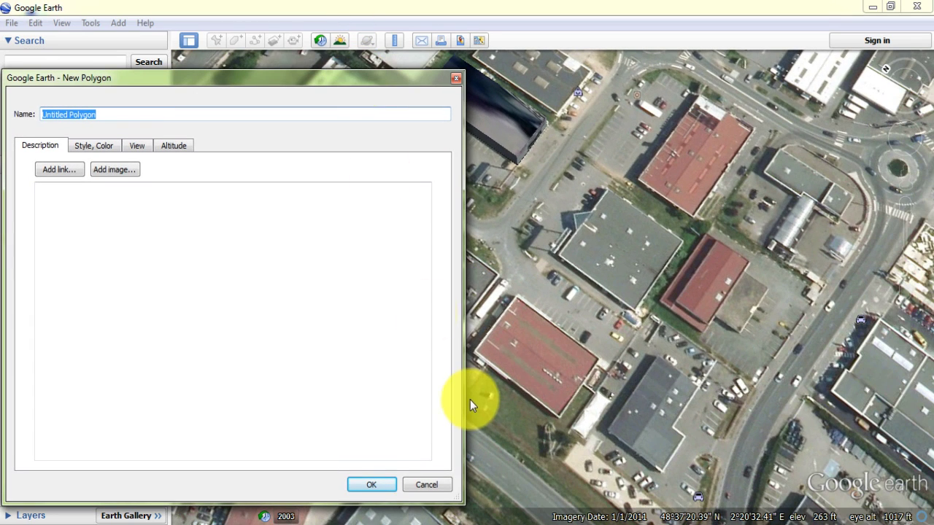
left_click_drag(464, 401, 264, 340)
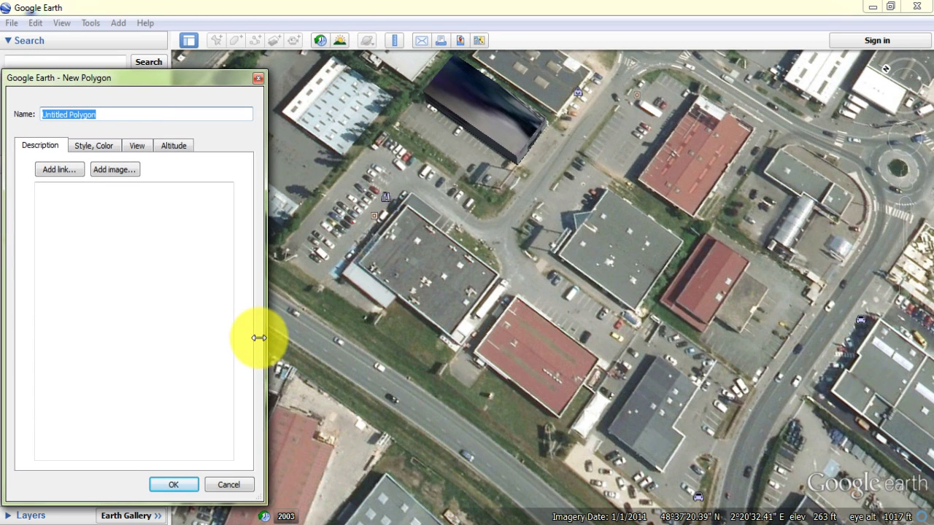
scroll(537, 340, "up", 2)
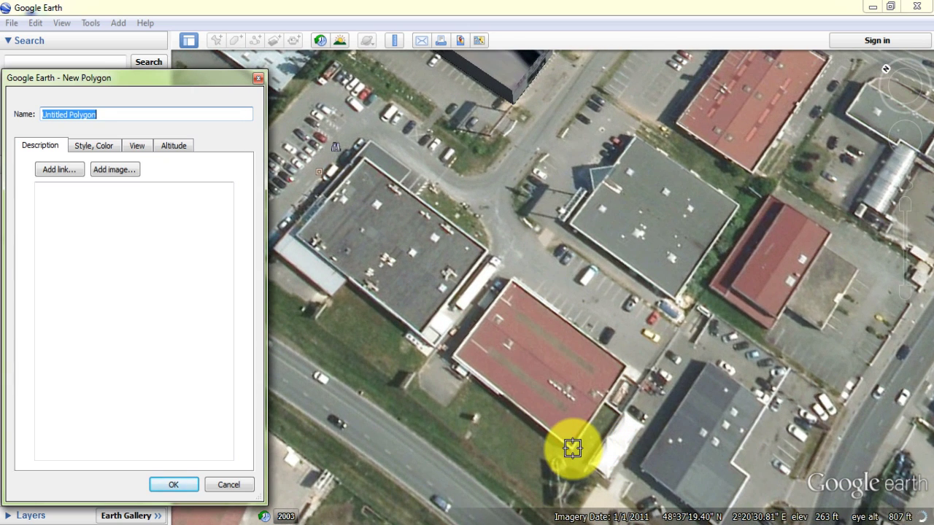
Outline the red-roofed building's south, east, north and west corners
left_click(573, 453)
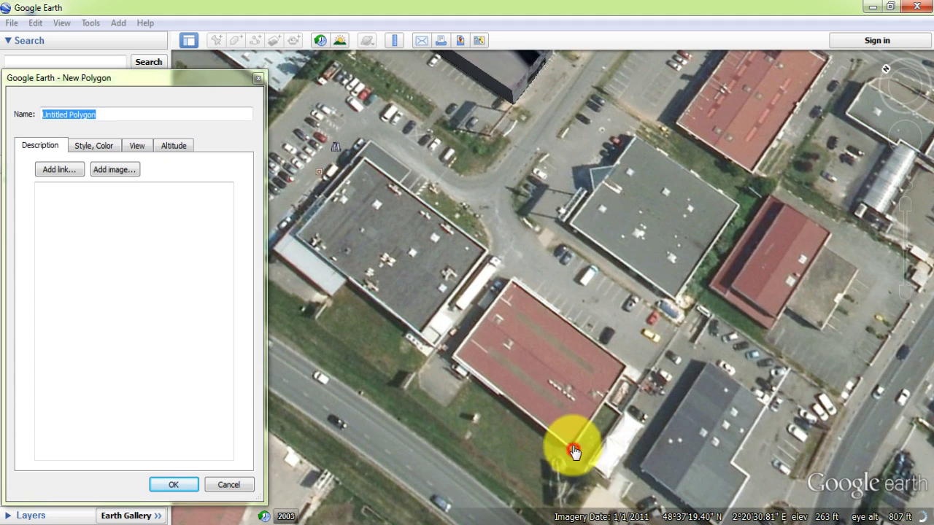
left_click(624, 364)
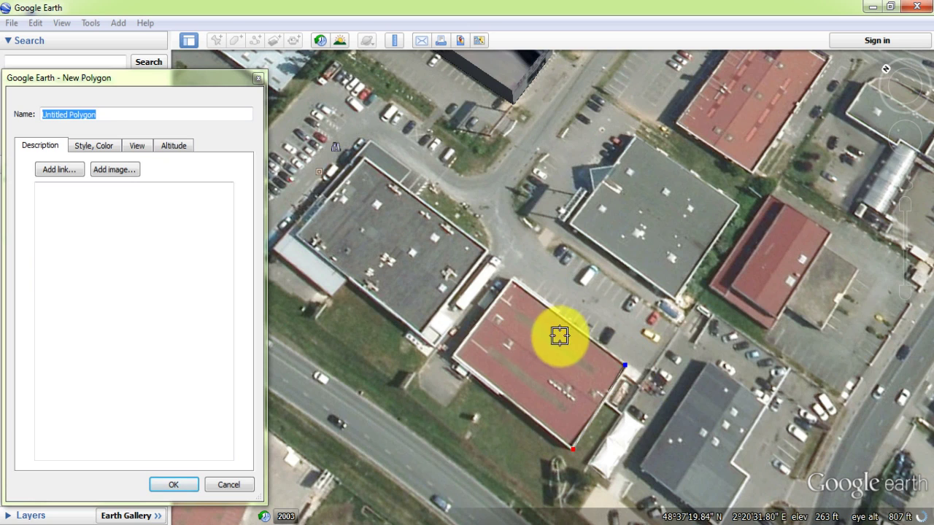
left_click(512, 280)
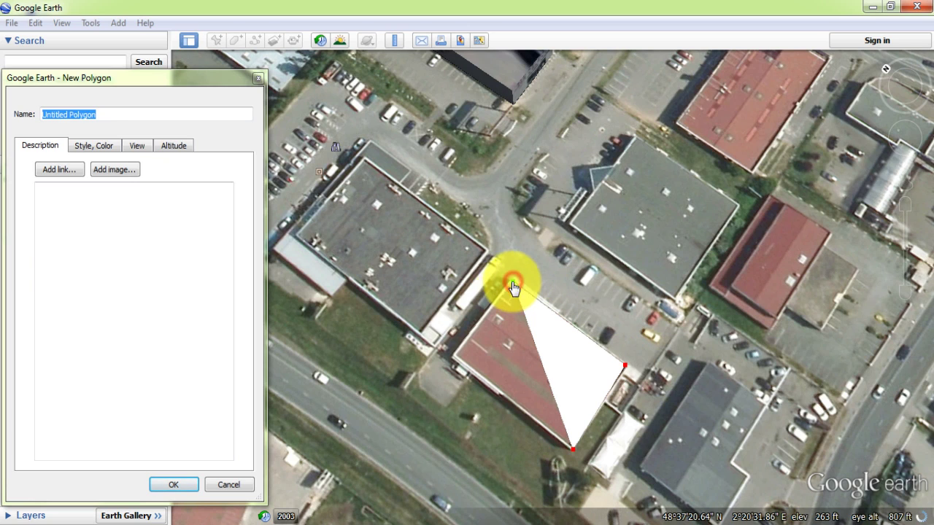
left_click(457, 358)
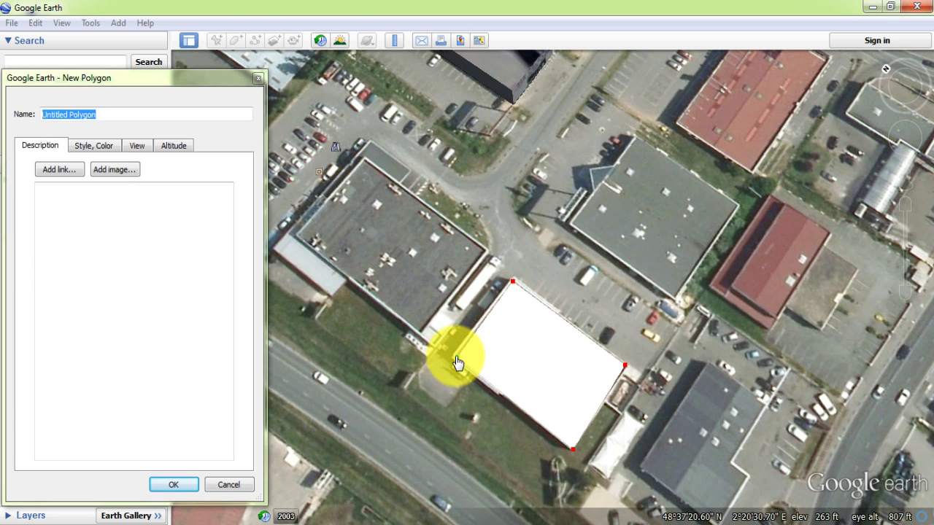
left_click(454, 360)
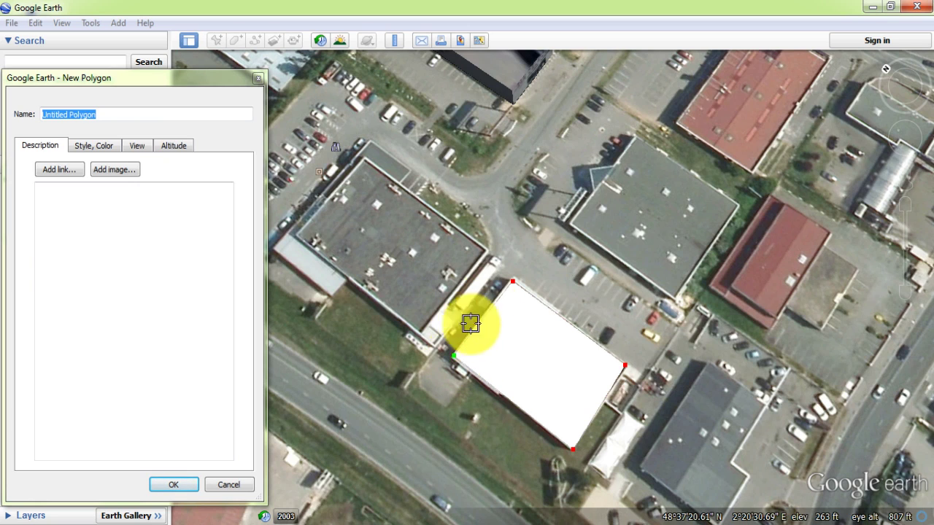
left_click(512, 283)
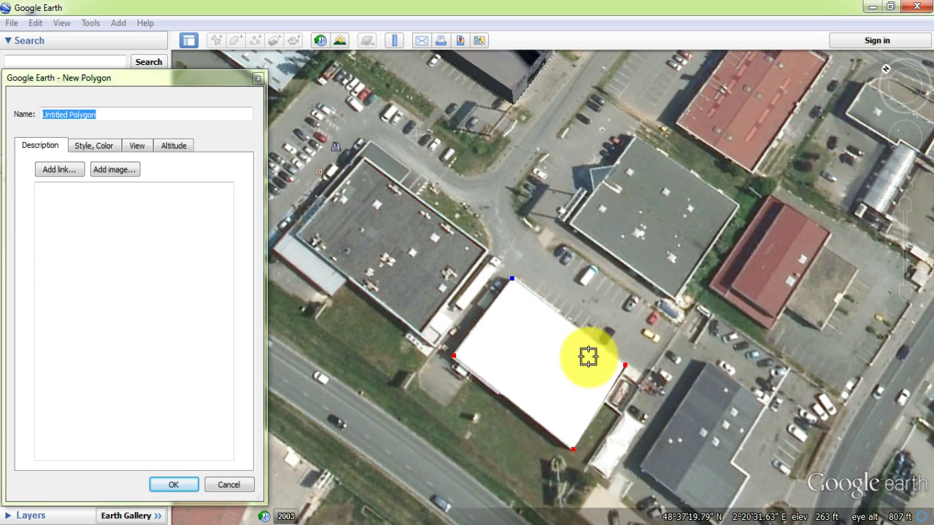
left_click(625, 366)
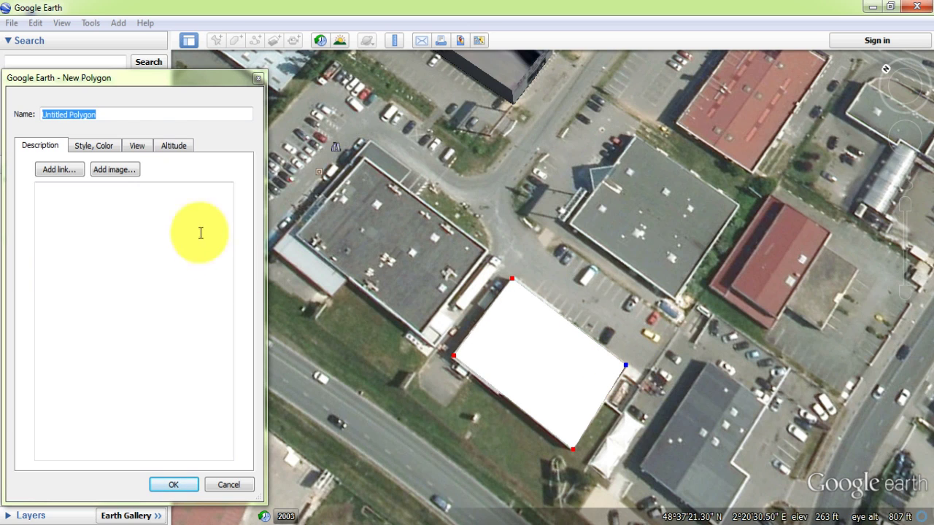
Name the polygon 1 and save it
left_click_drag(115, 117, 40, 113)
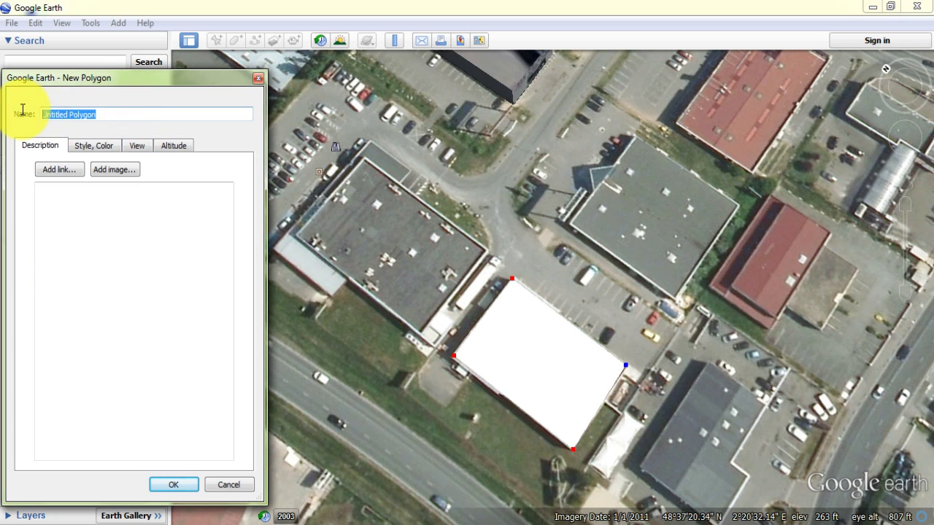
type("1")
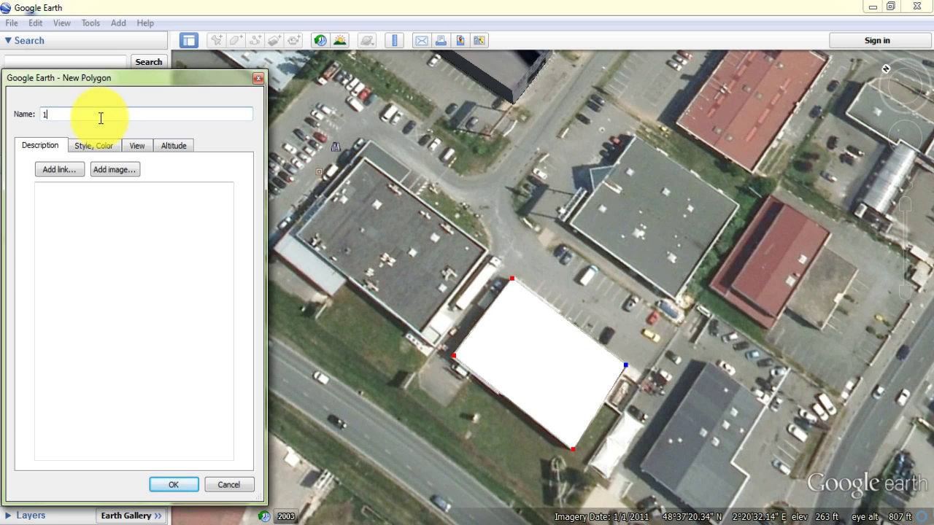
left_click(175, 484)
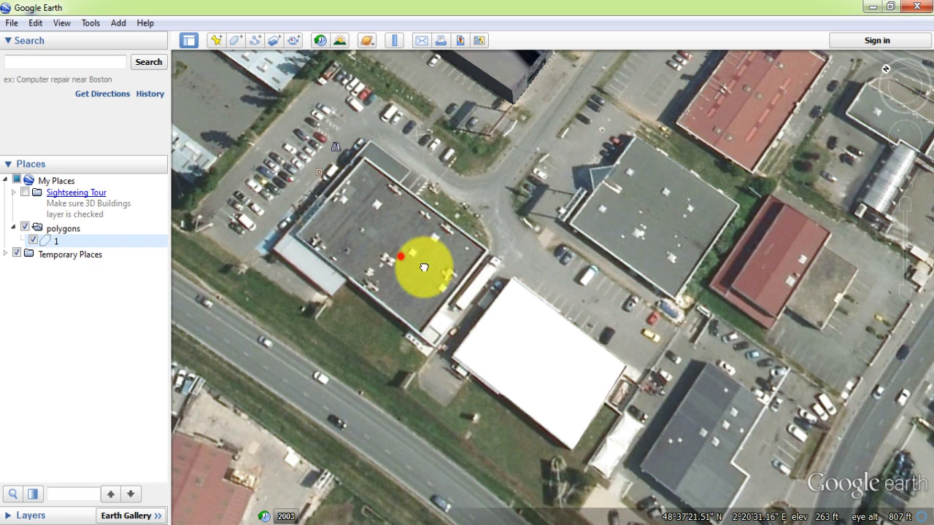
Trace a new four-cornered polygon over the white roof beside the car park
left_click_drag(422, 263, 537, 328)
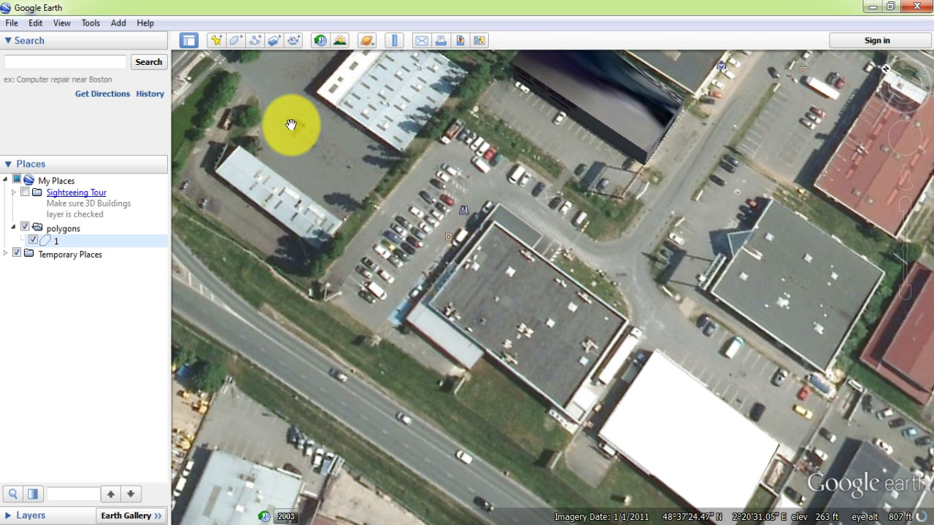
left_click(232, 40)
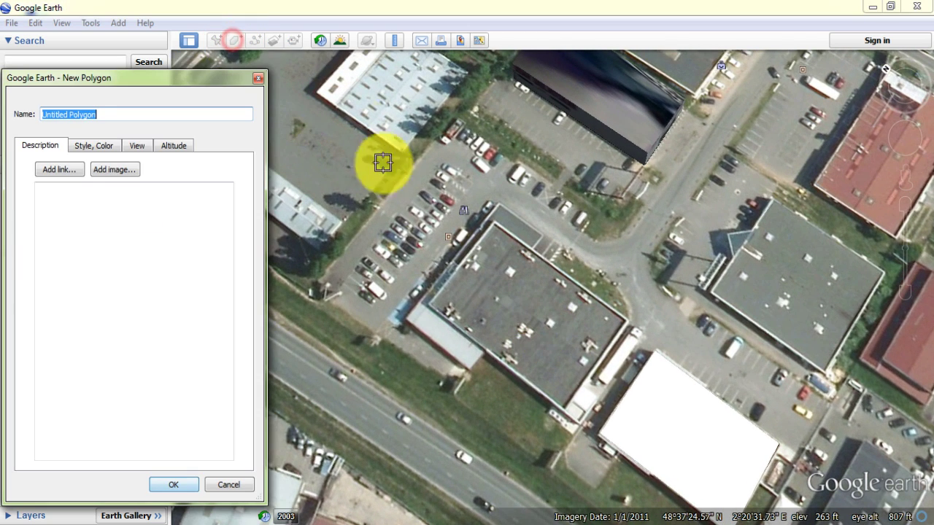
left_click(430, 303)
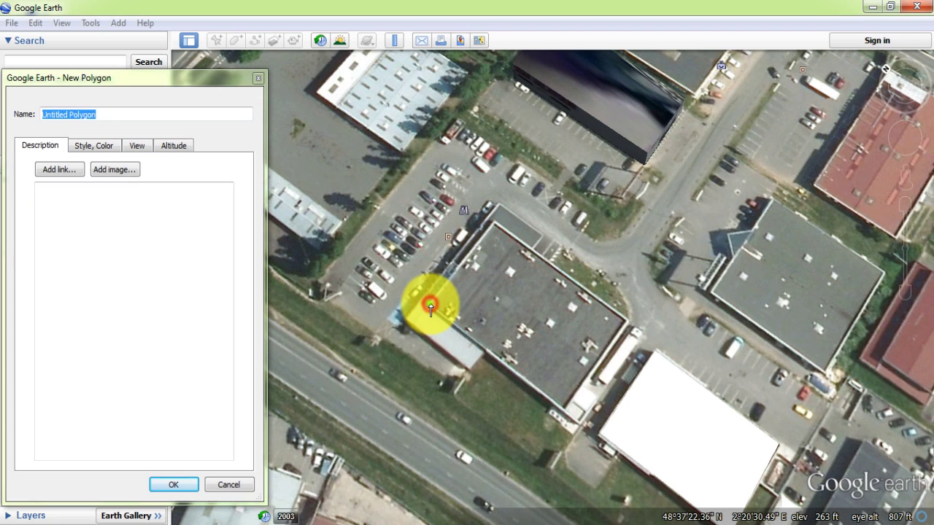
left_click(495, 224)
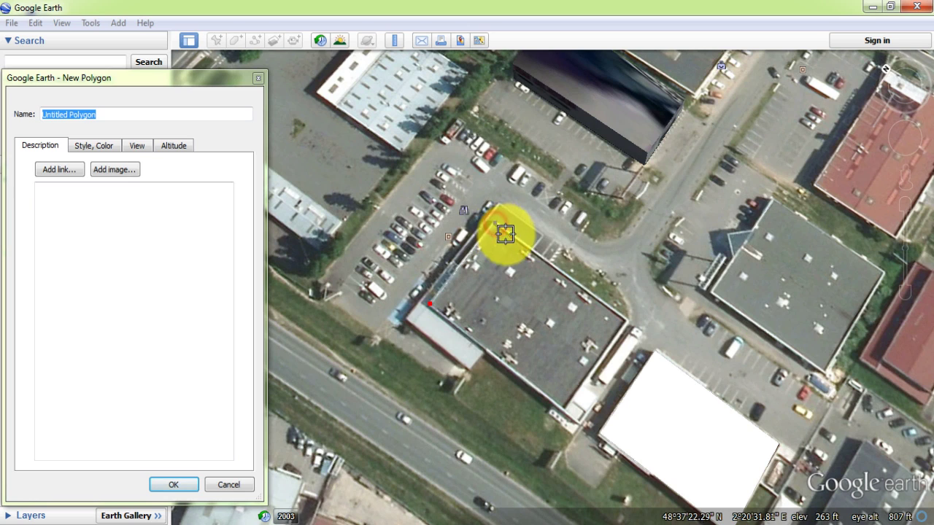
left_click(626, 321)
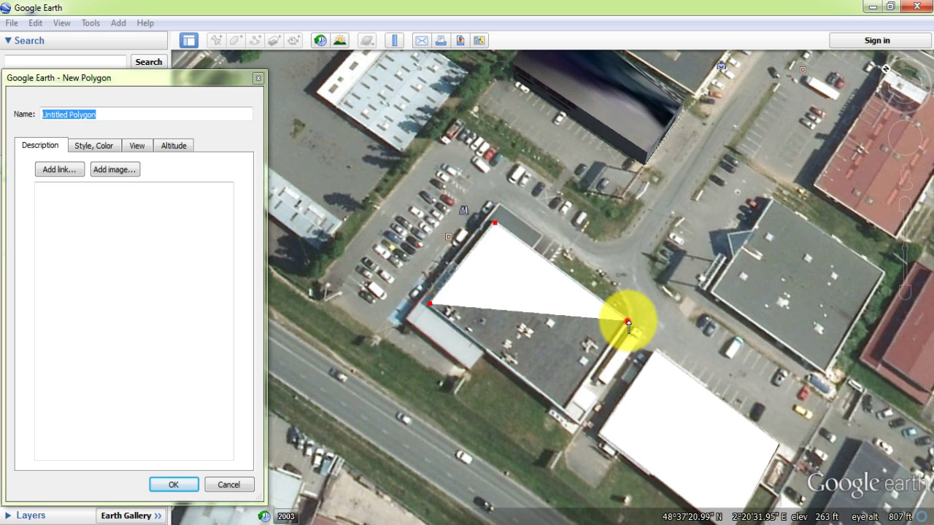
left_click(562, 409)
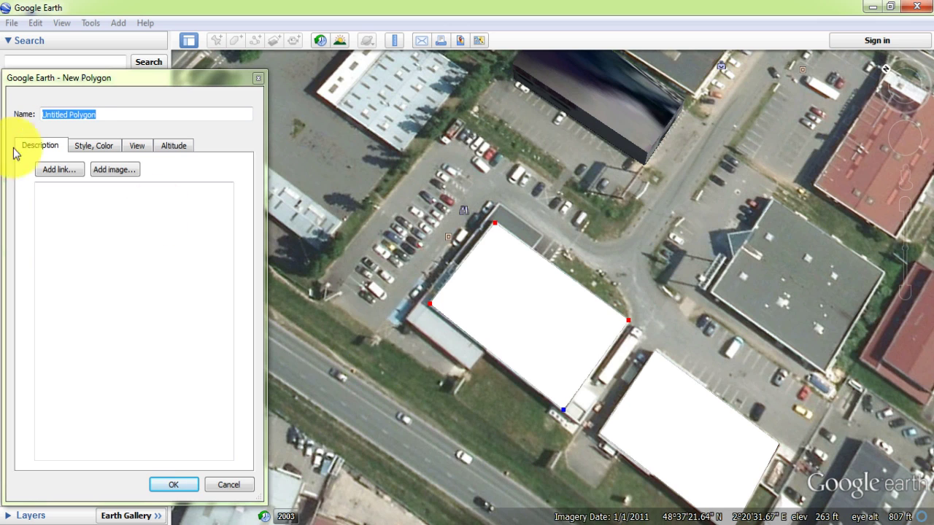
Name the polygon 2 and save it in the polygons folder
left_click(97, 116)
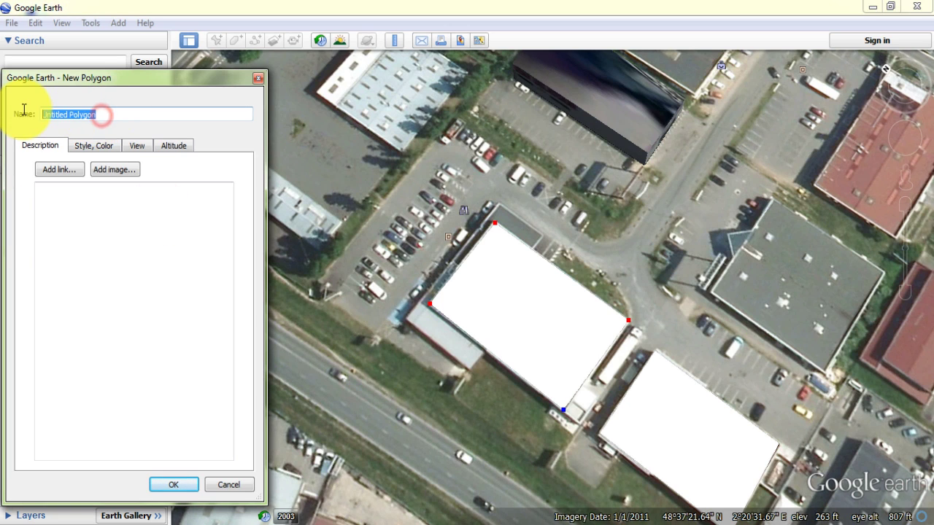
type("2")
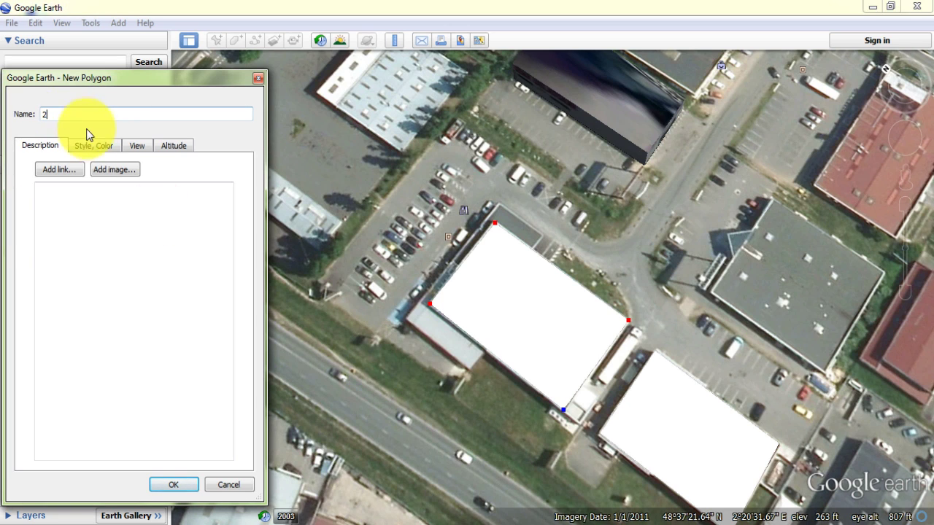
left_click(174, 483)
left_click_drag(694, 302, 563, 267)
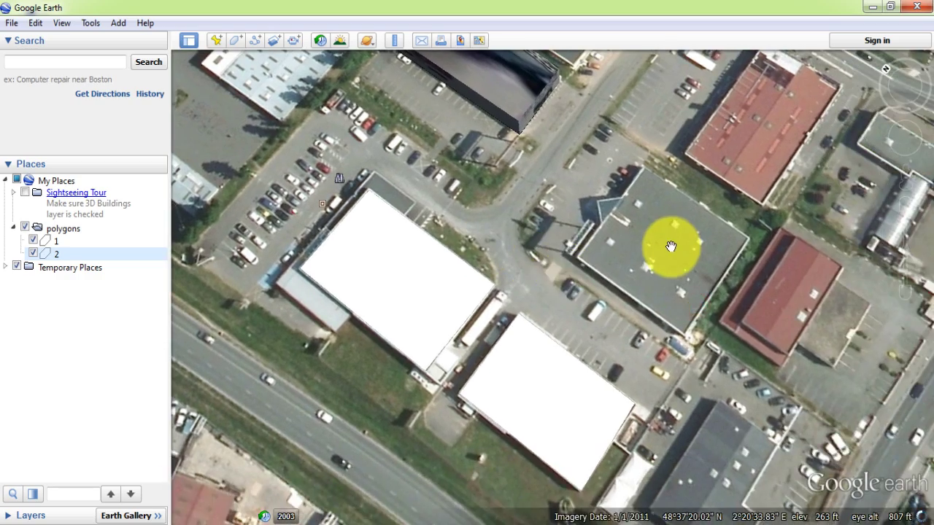
Trace a new polygon on the grey-roofed building's right, top, left and bottom corners
scroll(669, 245, "down", 2)
scroll(669, 246, "up", 2)
left_click_drag(671, 240, 592, 308)
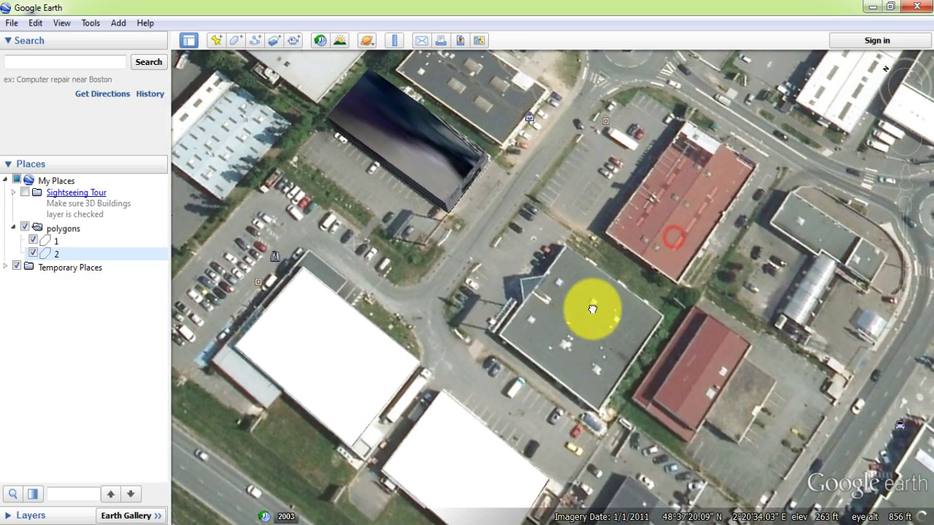
scroll(592, 290, "up", 1)
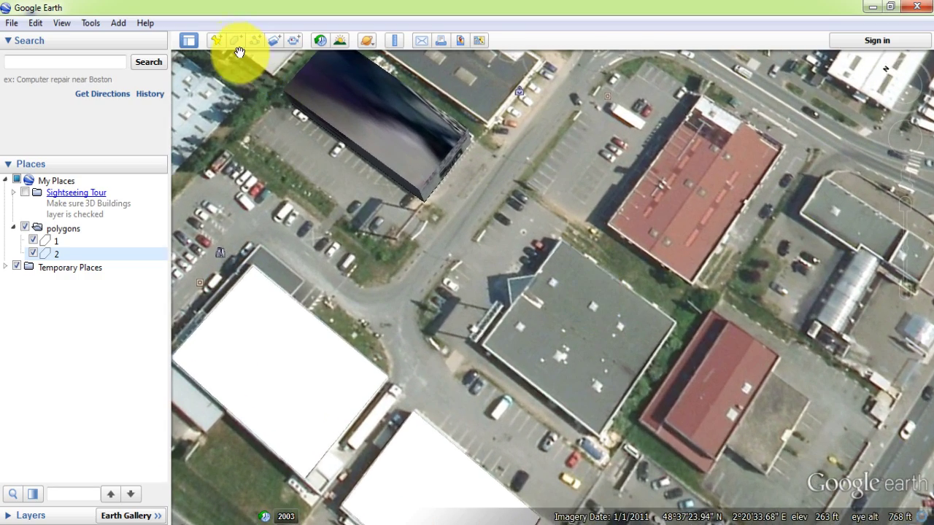
left_click(233, 42)
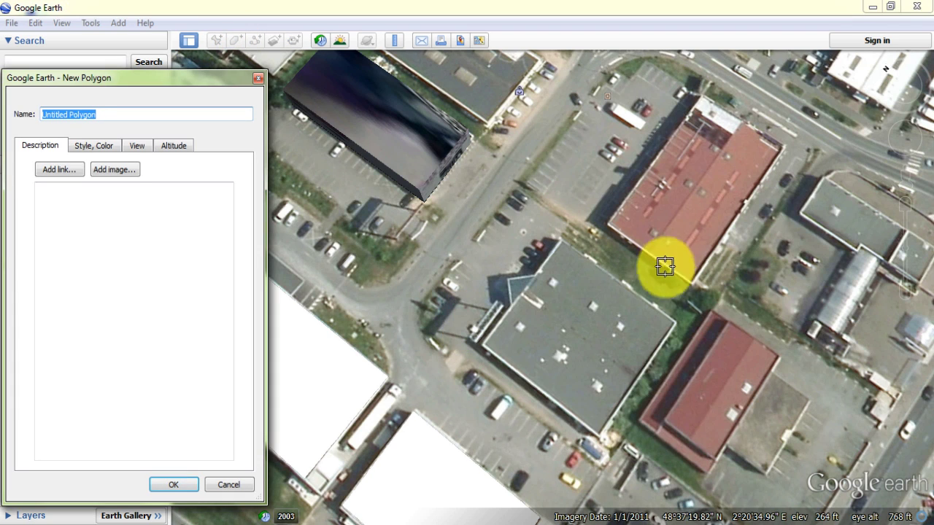
left_click(674, 321)
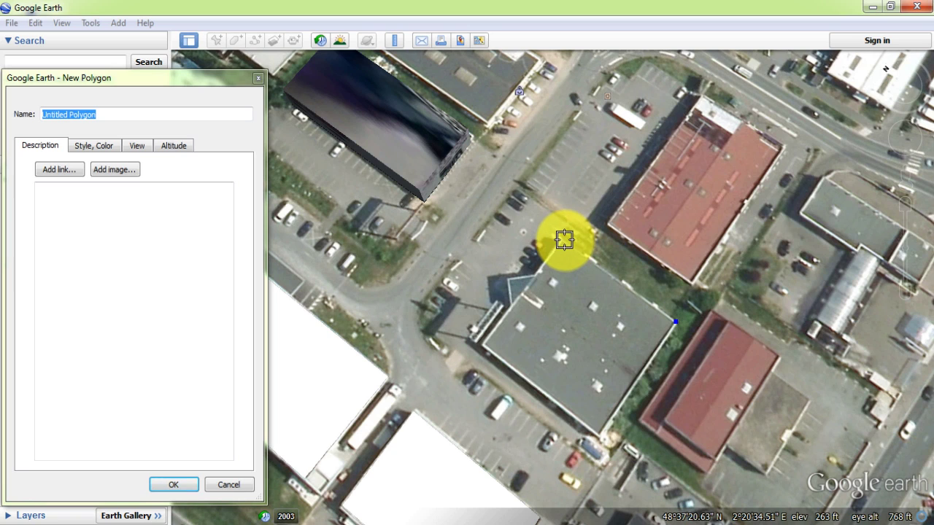
left_click(561, 242)
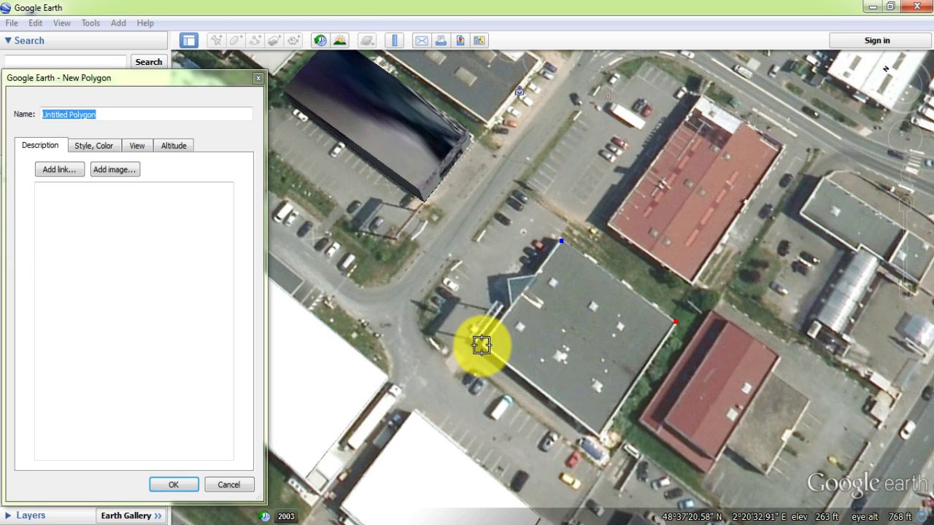
left_click(483, 344)
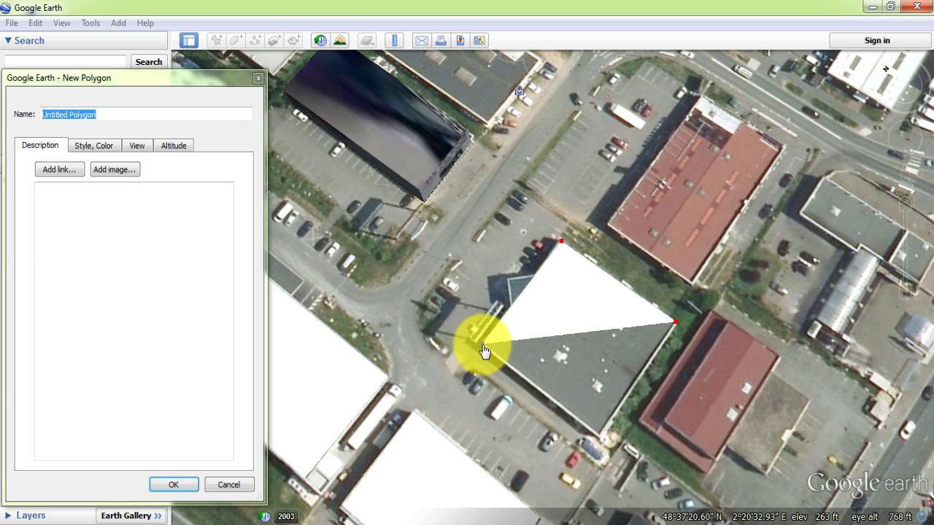
left_click(599, 436)
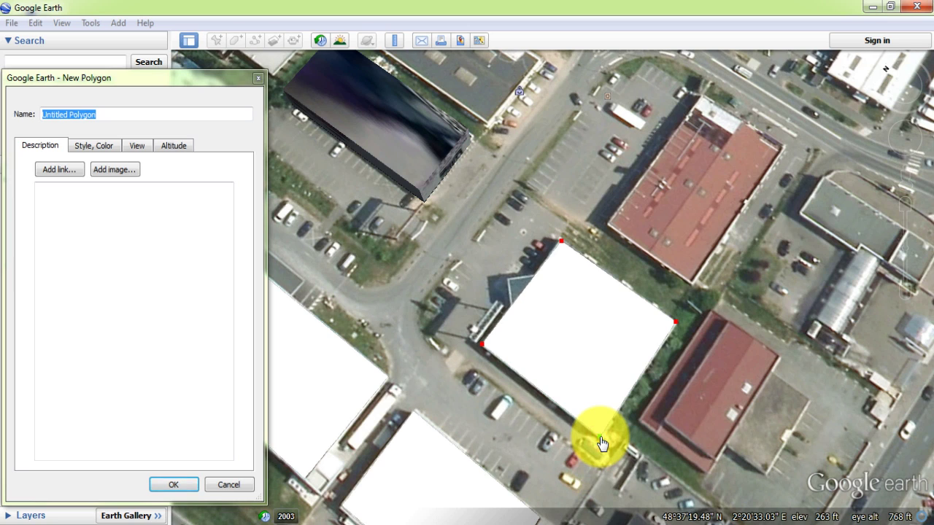
left_click(104, 116)
Save the polygon as 3 and zoom in on the neighbouring red-roofed building
type("3")
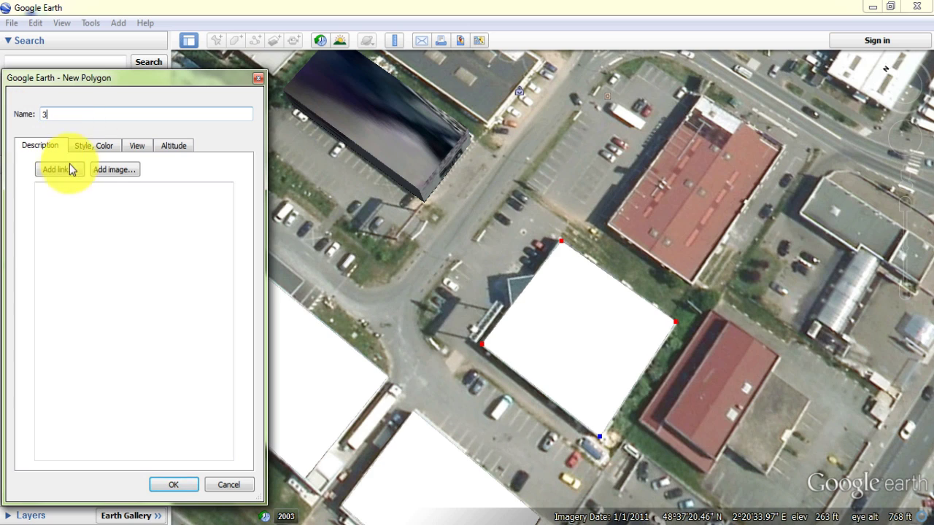
left_click(172, 484)
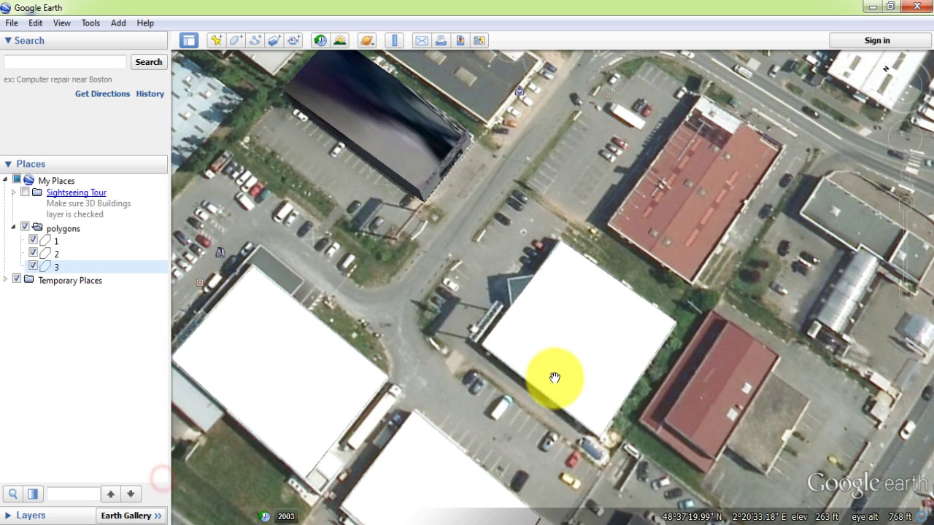
scroll(510, 358, "down", 2)
left_click_drag(464, 328, 479, 223)
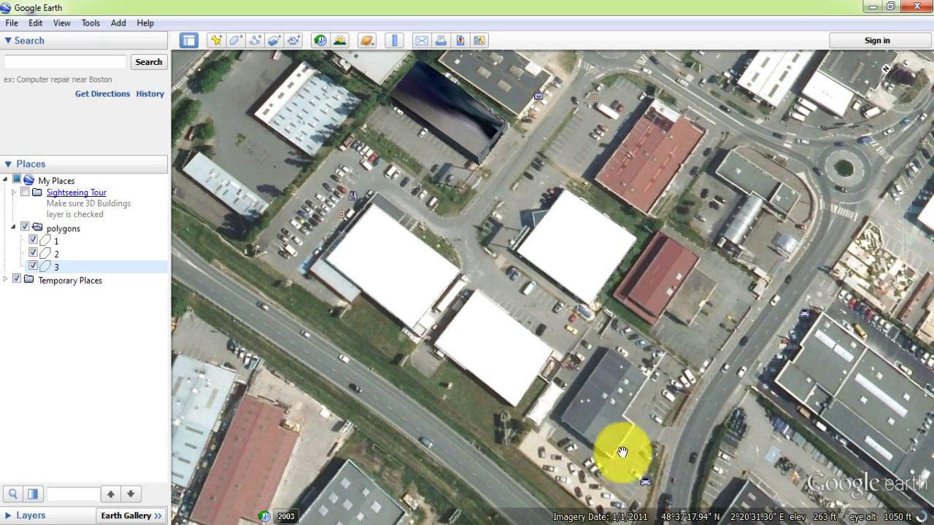
left_click_drag(609, 446, 596, 432)
scroll(596, 430, "up", 2)
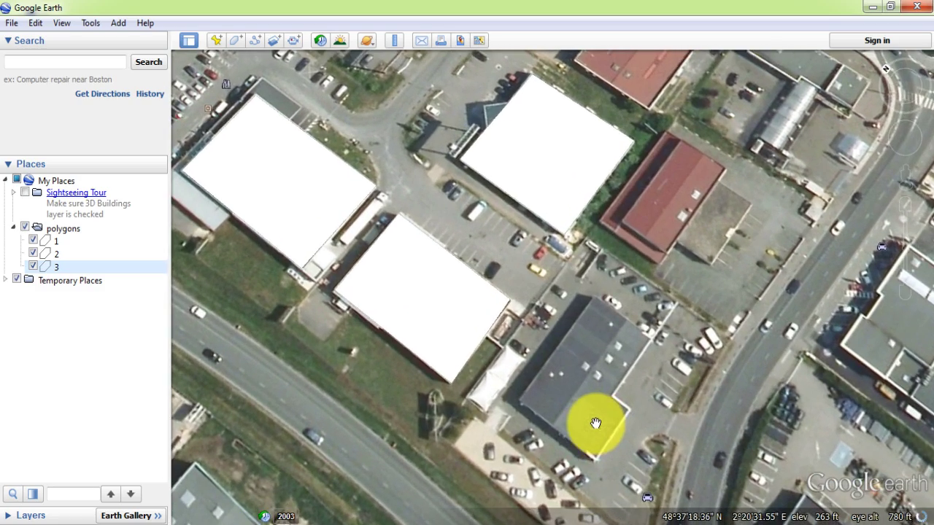
left_click_drag(598, 273, 598, 431)
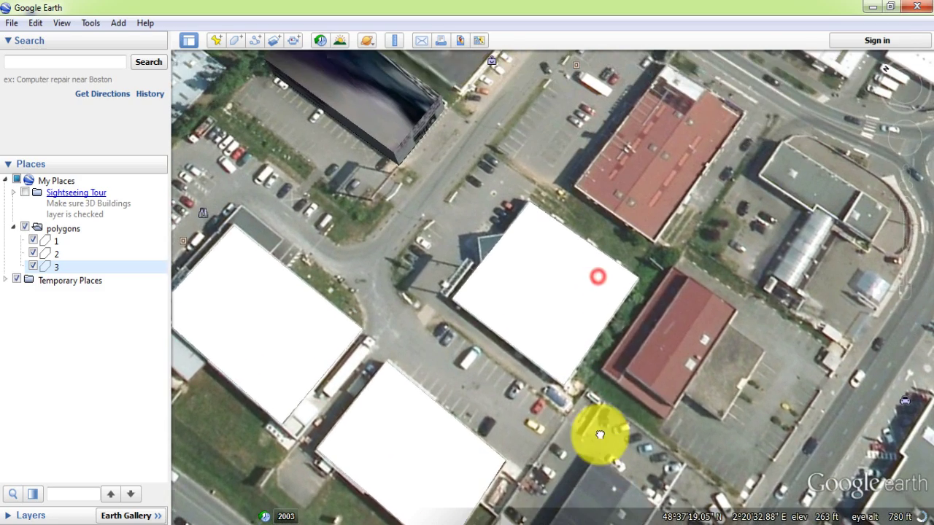
double_click(675, 319)
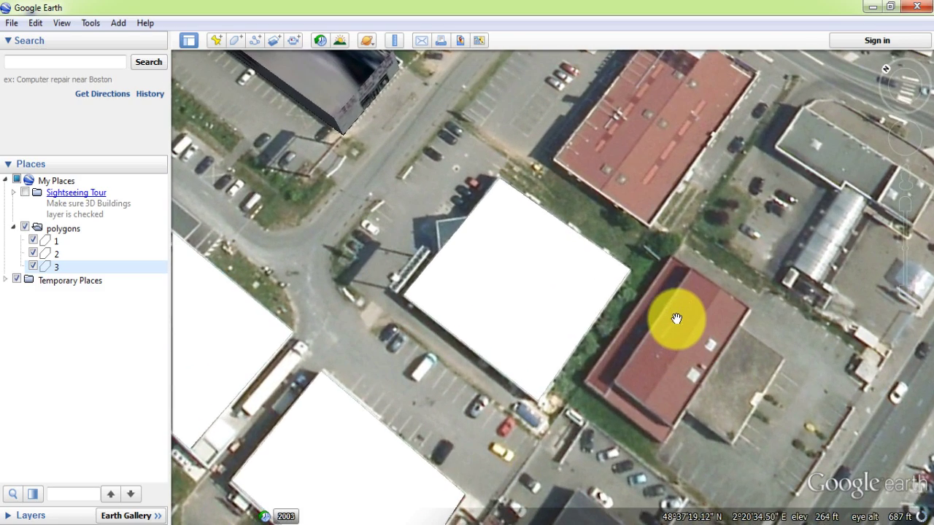
Trace the red roof's four corners as polygon 4 and save it
left_click(239, 42)
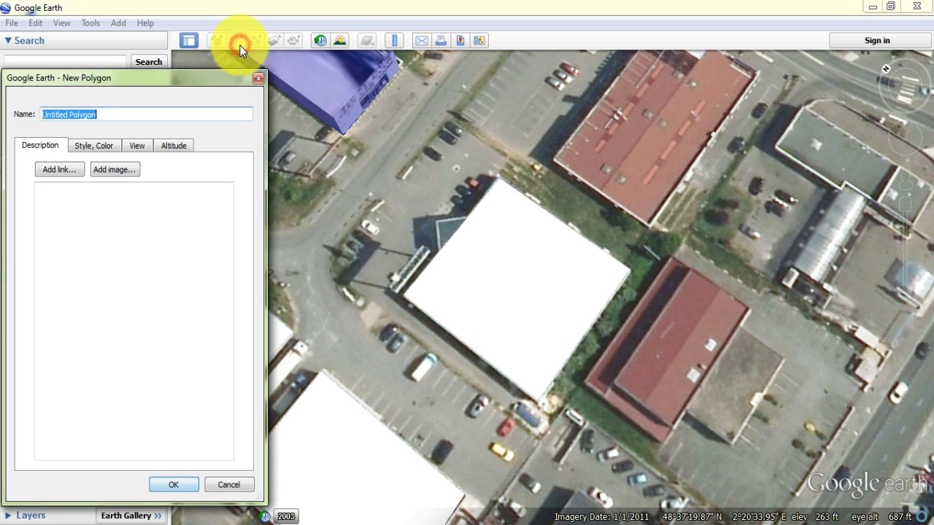
left_click(663, 442)
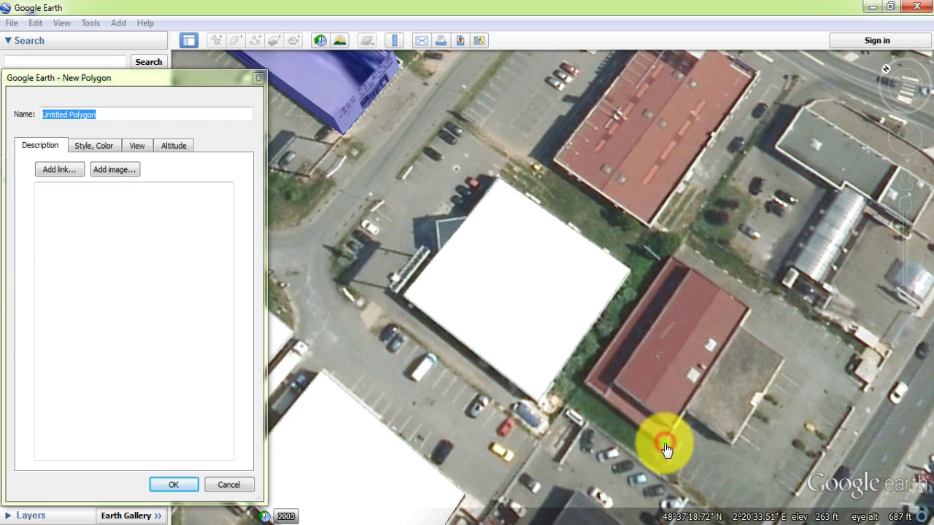
left_click(584, 380)
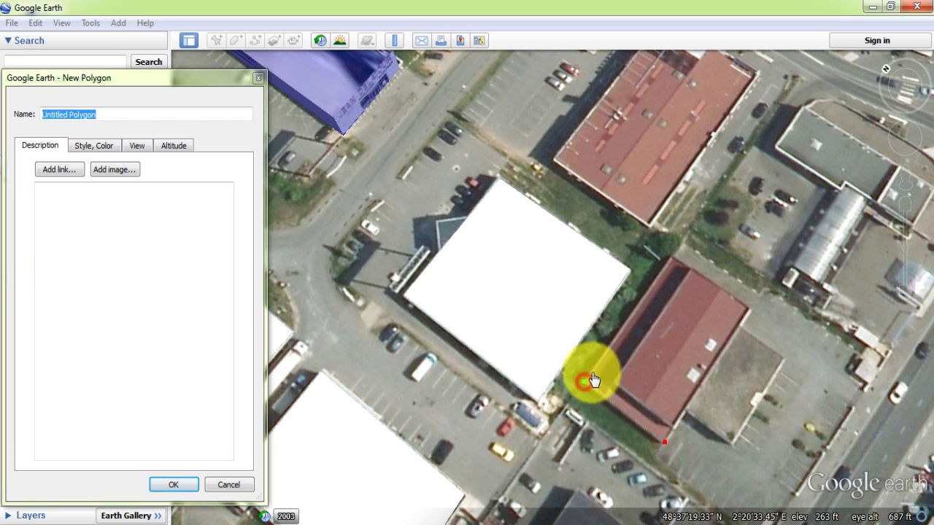
left_click(672, 257)
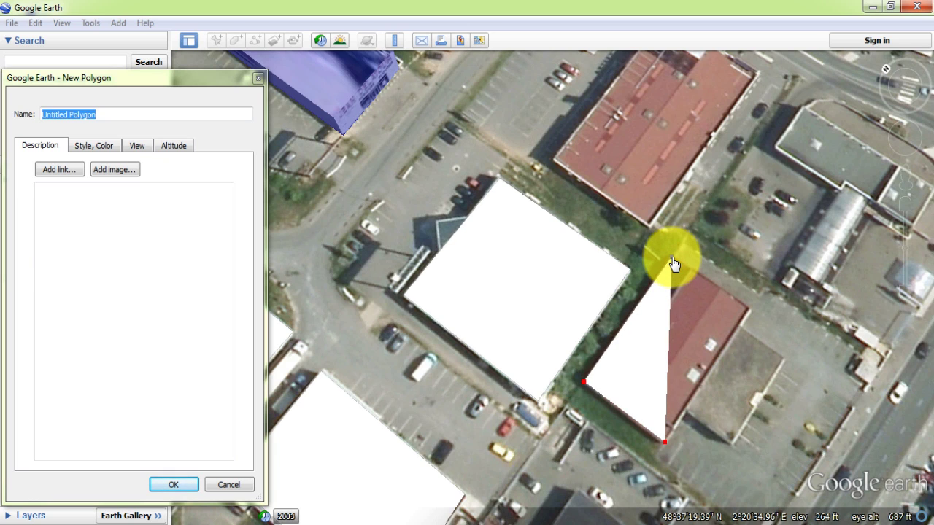
left_click(751, 313)
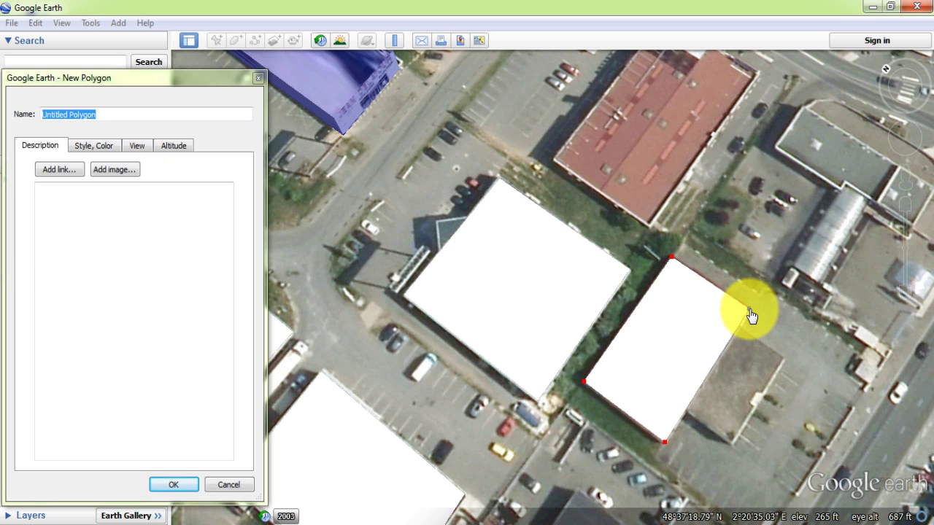
left_click(103, 111)
type("4")
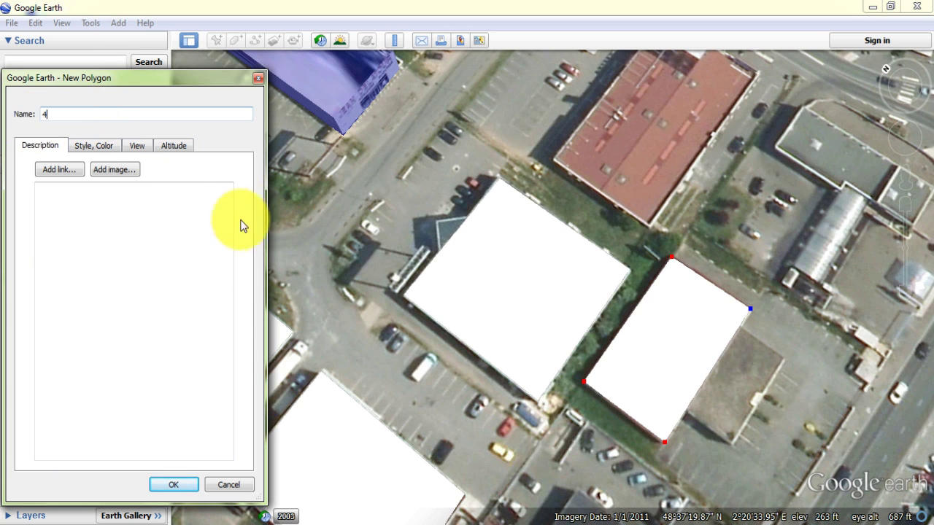
left_click(171, 484)
scroll(328, 344, "down", 3)
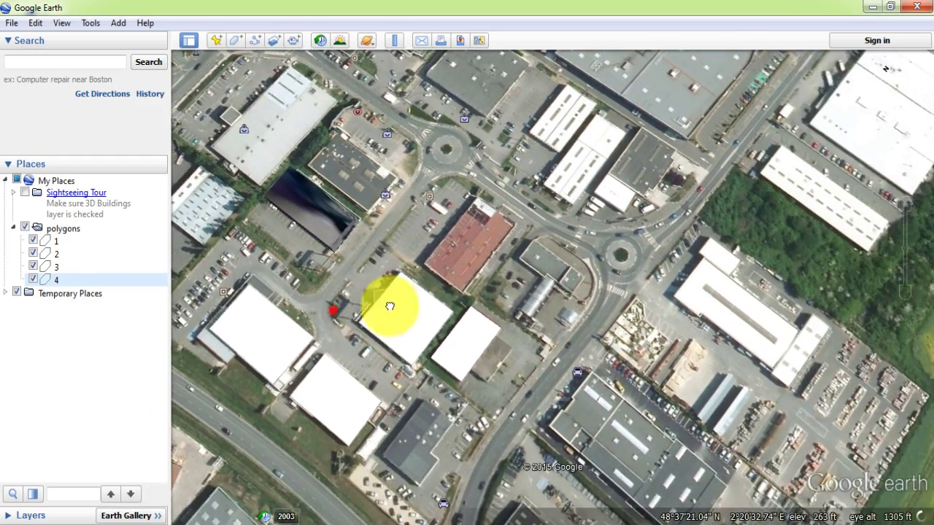
Reopen polygon 3's properties, drag its top vertex onto the roof edge, and save
left_click_drag(390, 307, 478, 298)
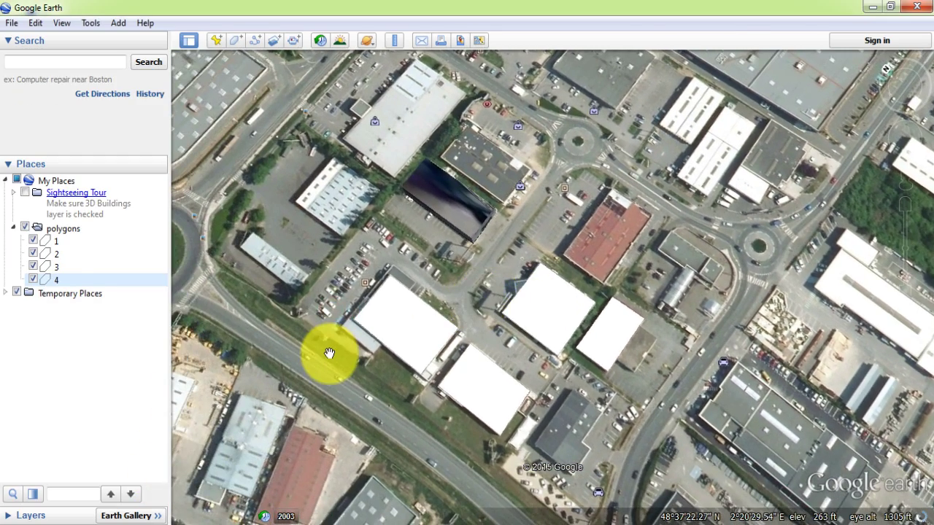
left_click_drag(343, 372, 424, 380)
left_click(80, 275)
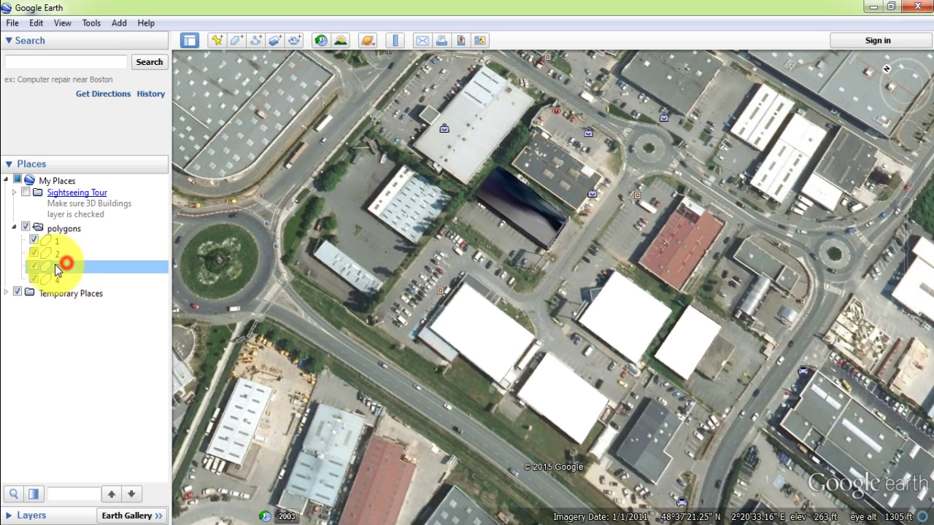
right_click(55, 267)
left_click(139, 445)
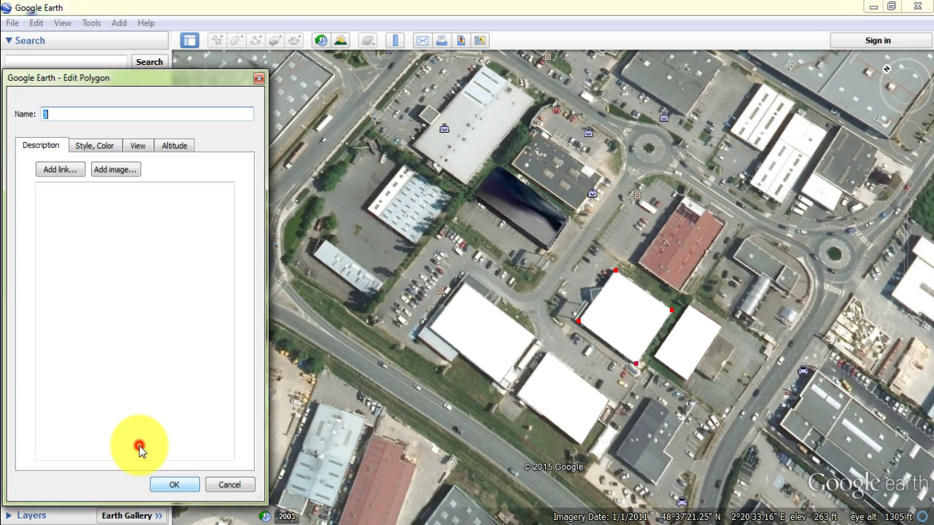
scroll(609, 319, "up", 3)
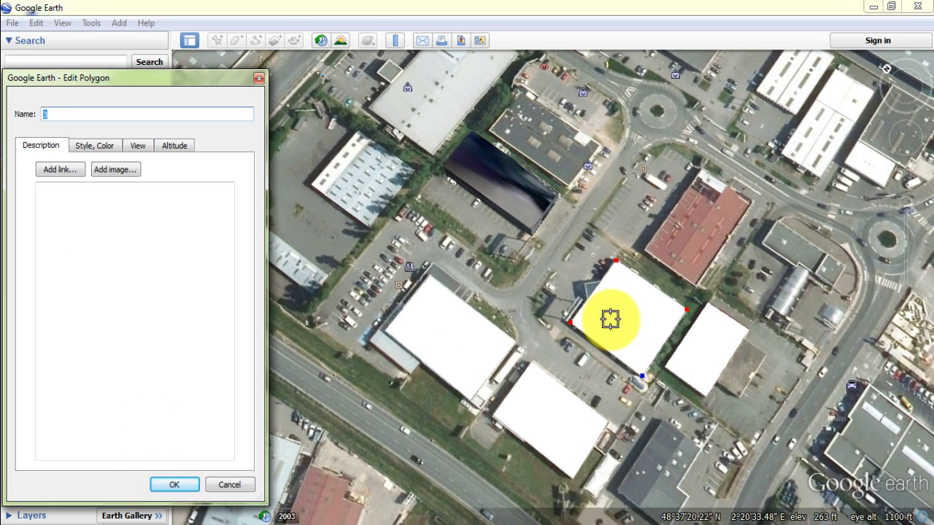
scroll(610, 319, "up", 2)
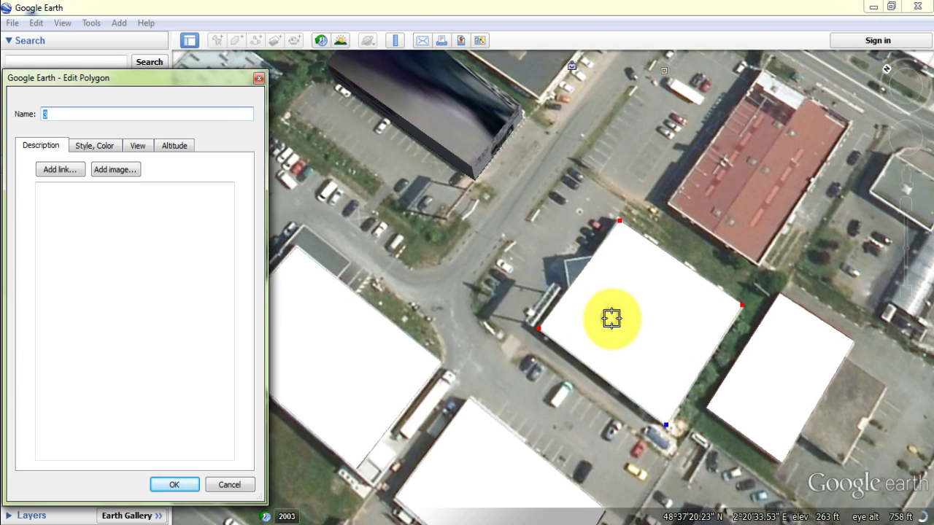
mouse_move(618, 221)
left_mouse_down()
mouse_move(615, 173)
mouse_move(627, 222)
left_mouse_up()
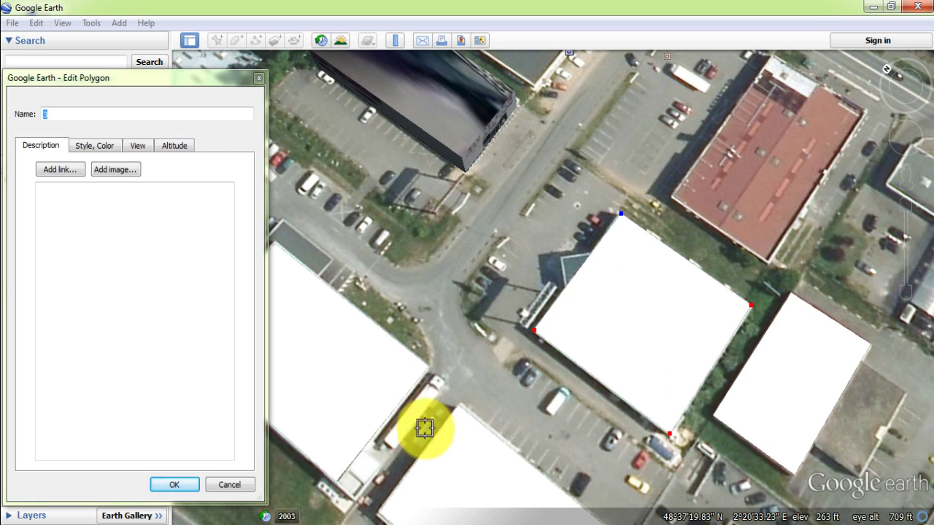
left_click(174, 484)
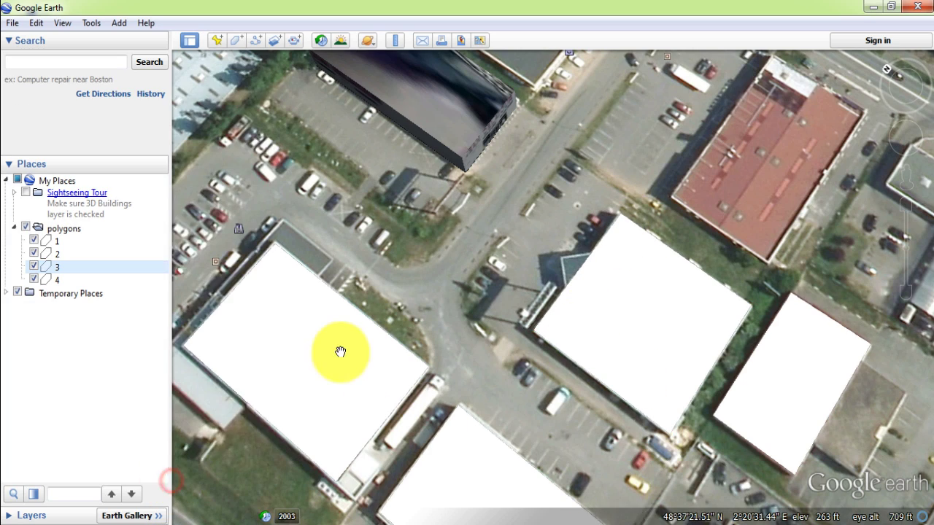
Collapse the polygons folder and create a Lines folder under My Places
scroll(340, 350, "down", 3)
left_click_drag(427, 377, 566, 313)
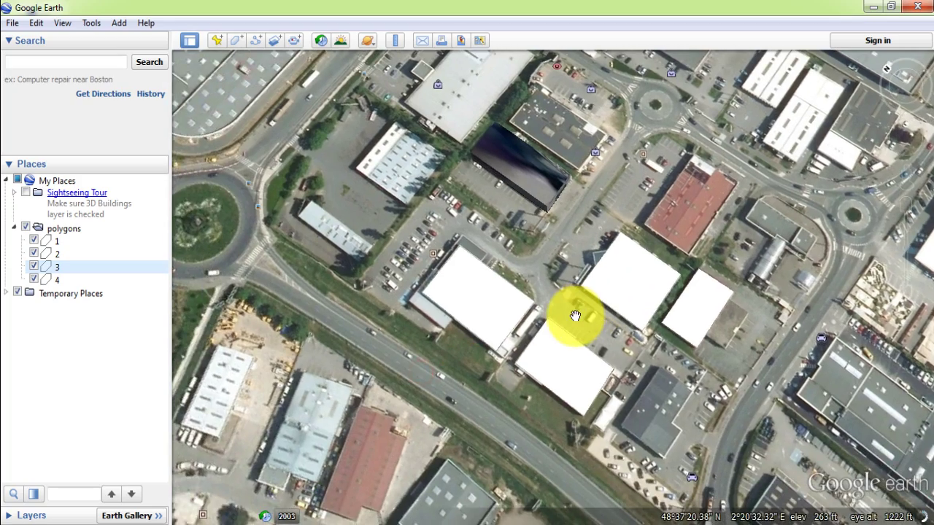
scroll(574, 312, "down", 2)
scroll(534, 311, "up", 2)
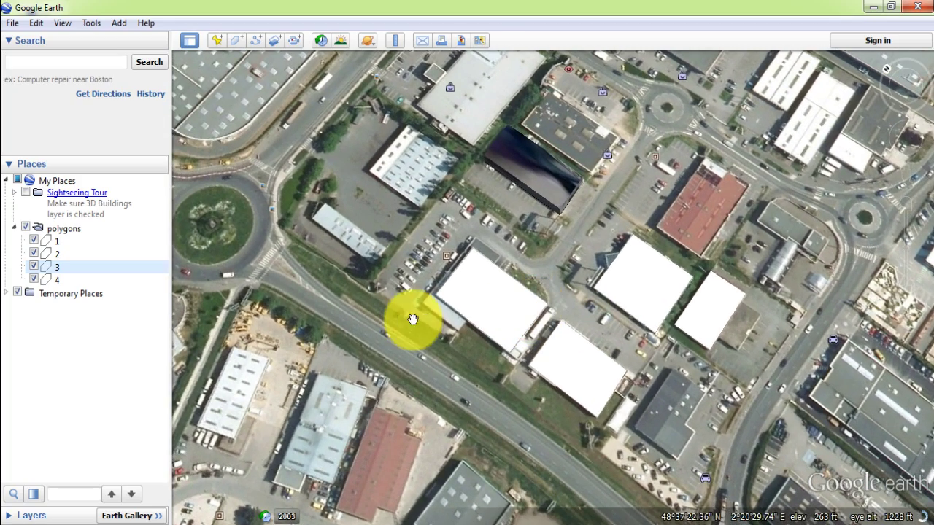
left_click(59, 230)
left_click(14, 228)
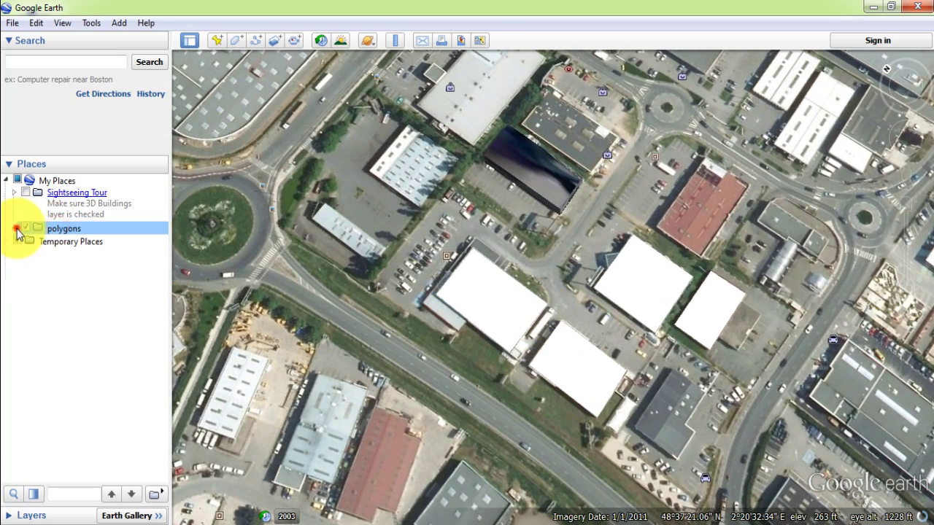
right_click(43, 180)
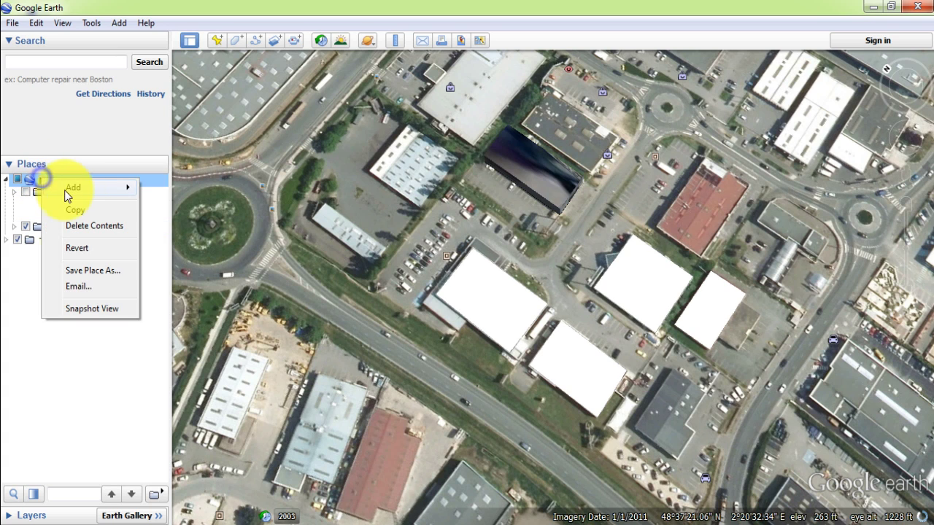
mouse_move(88, 188)
left_click(175, 191)
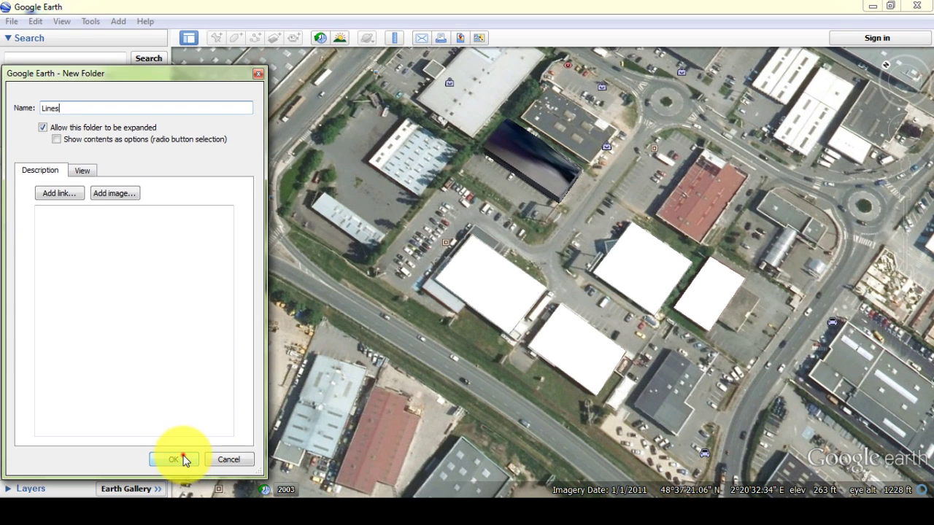
left_click(175, 484)
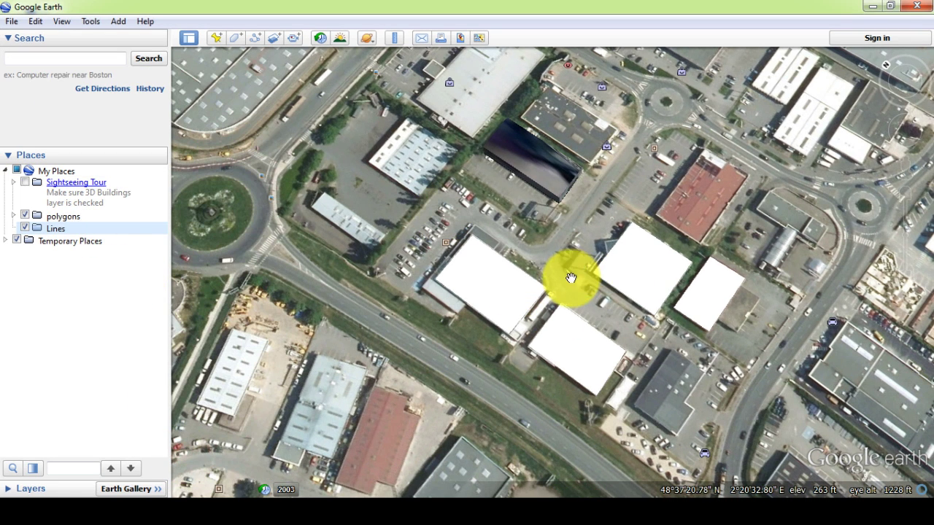
Start a new path styled with a red line of width 2
left_click_drag(558, 233, 509, 321)
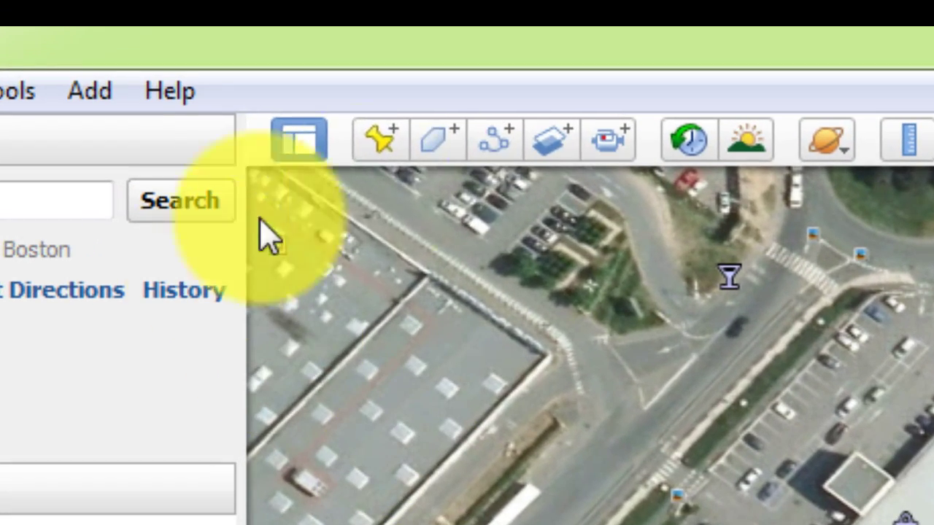
left_click(502, 144)
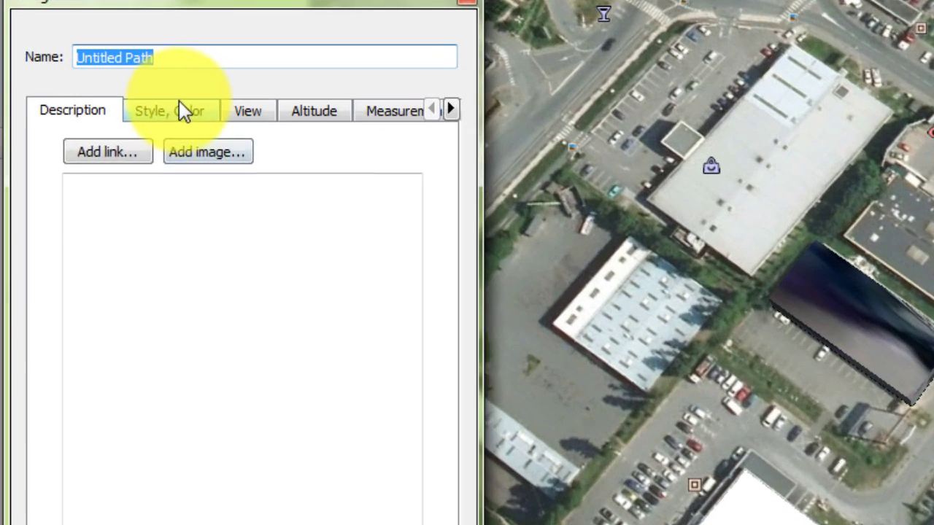
left_click(181, 110)
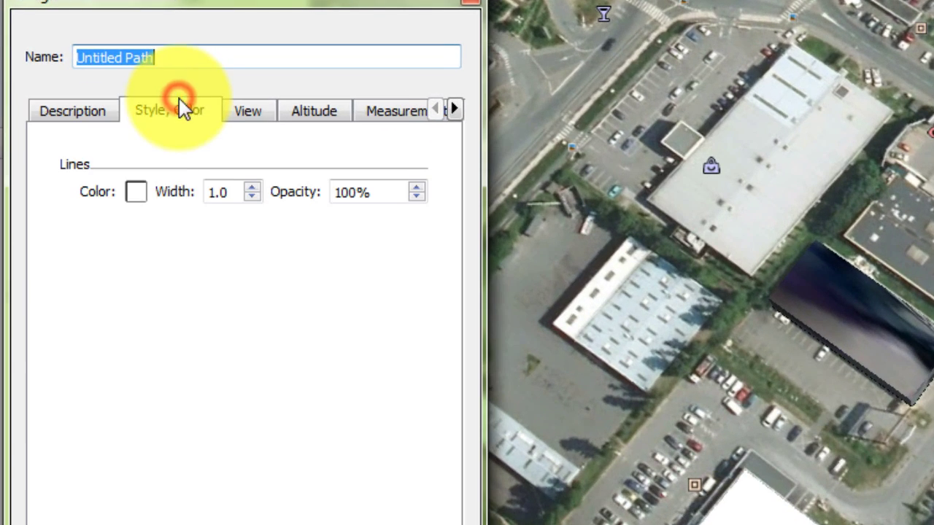
left_click(143, 196)
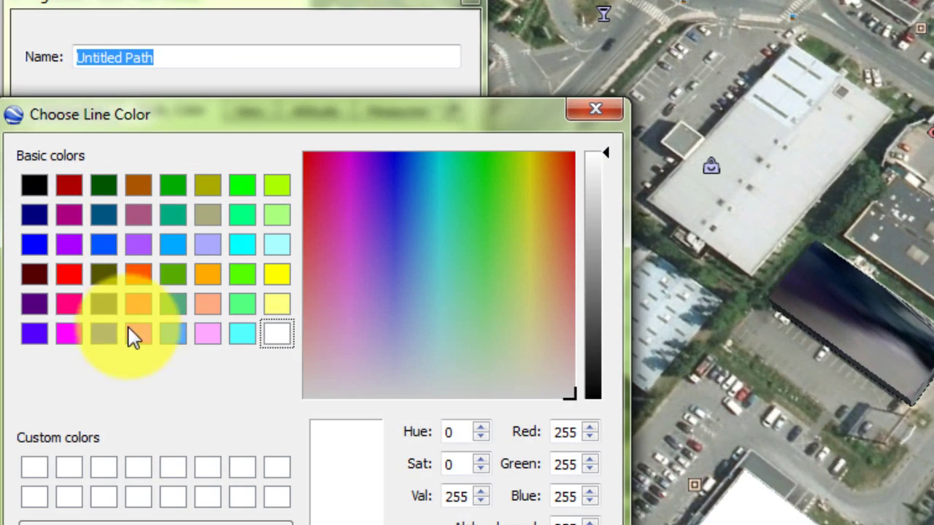
left_click(67, 278)
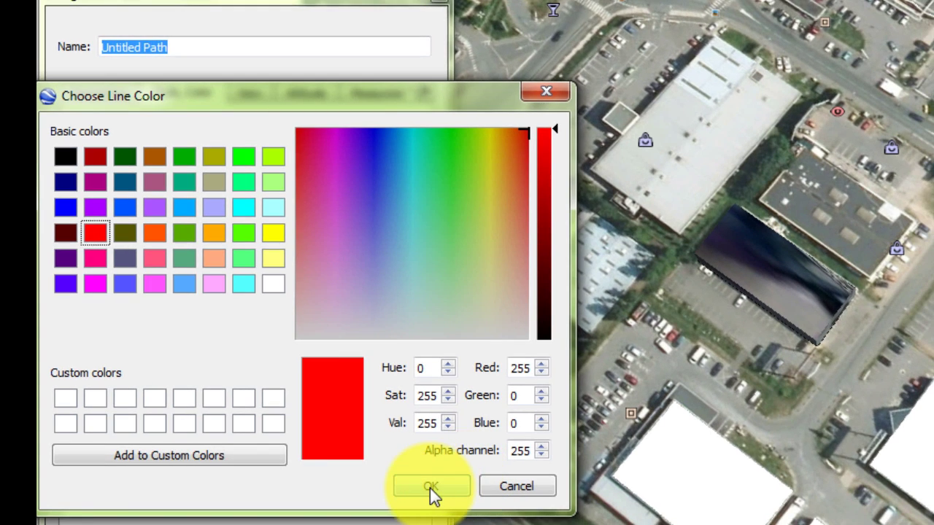
left_click(430, 485)
left_click(255, 158)
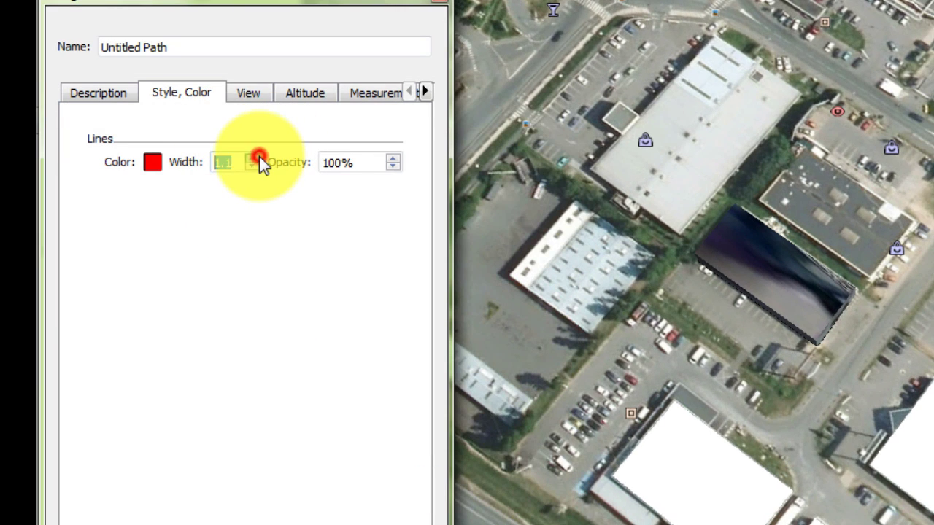
double_click(241, 163)
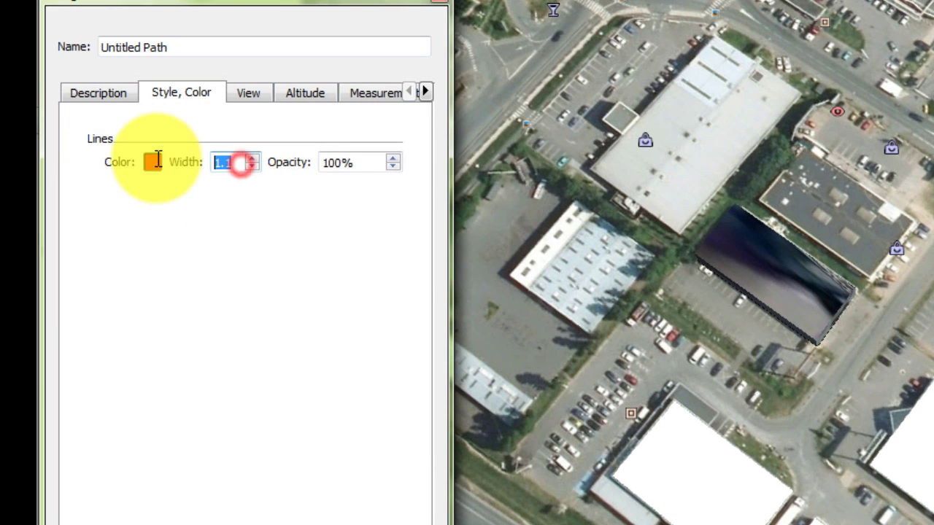
type("2")
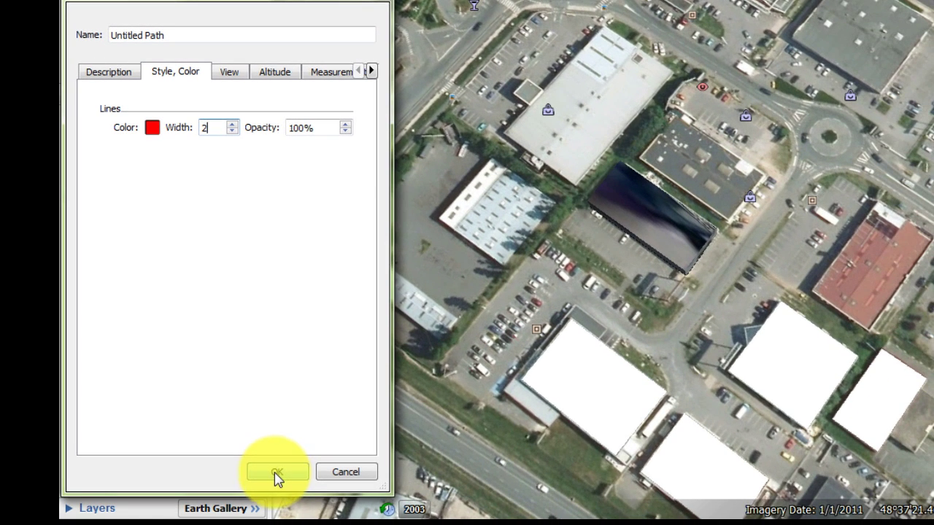
Draw the path from the roundabout down to the junction by the building and save it
left_click(829, 134)
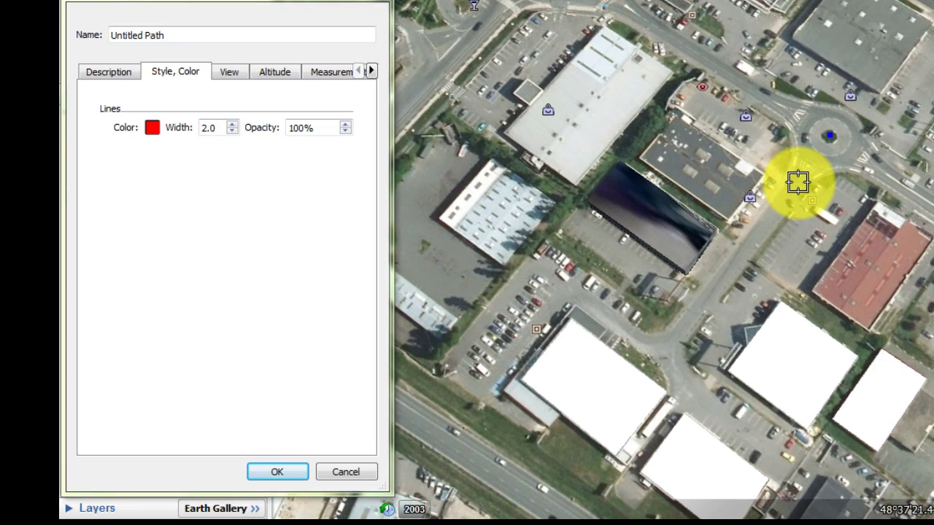
left_click(799, 187)
scroll(723, 258, "down", 2)
scroll(723, 258, "up", 3)
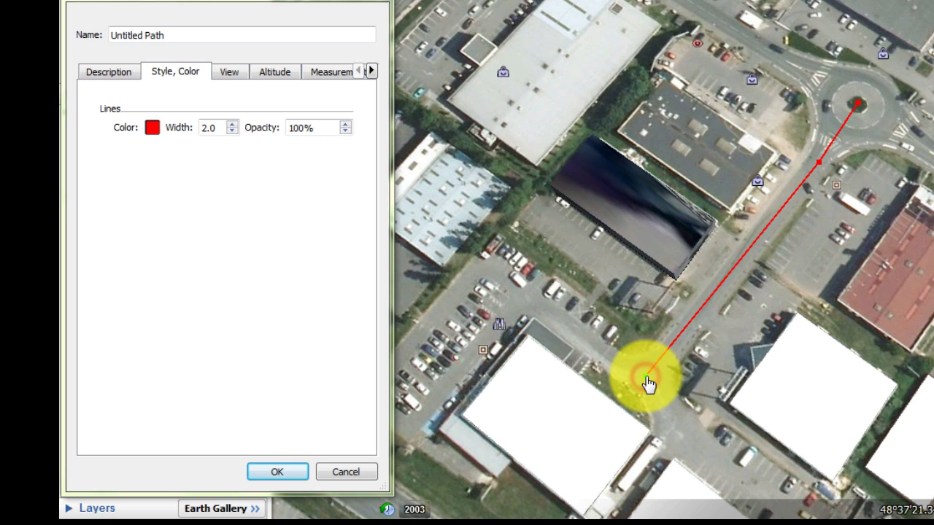
left_click(645, 377)
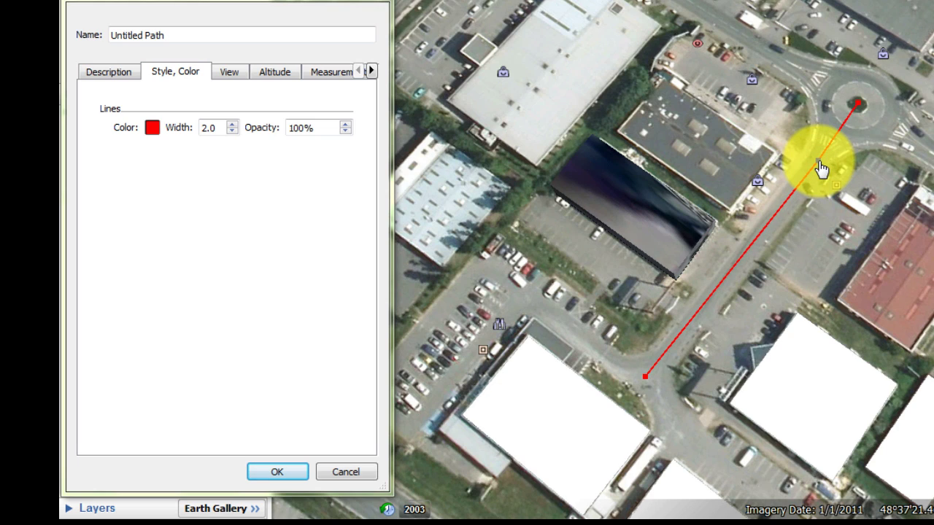
left_click(278, 472)
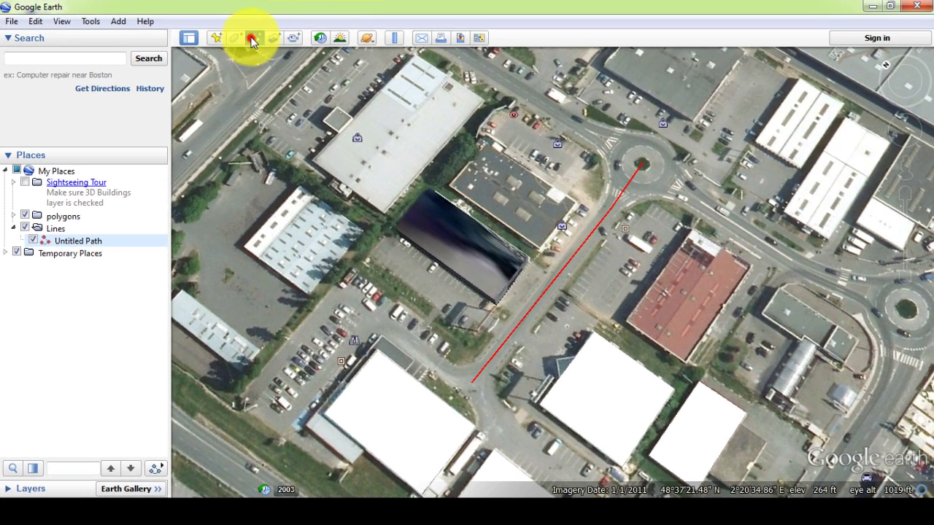
Add a path from the junction around the car park's top to the main road
left_click(254, 37)
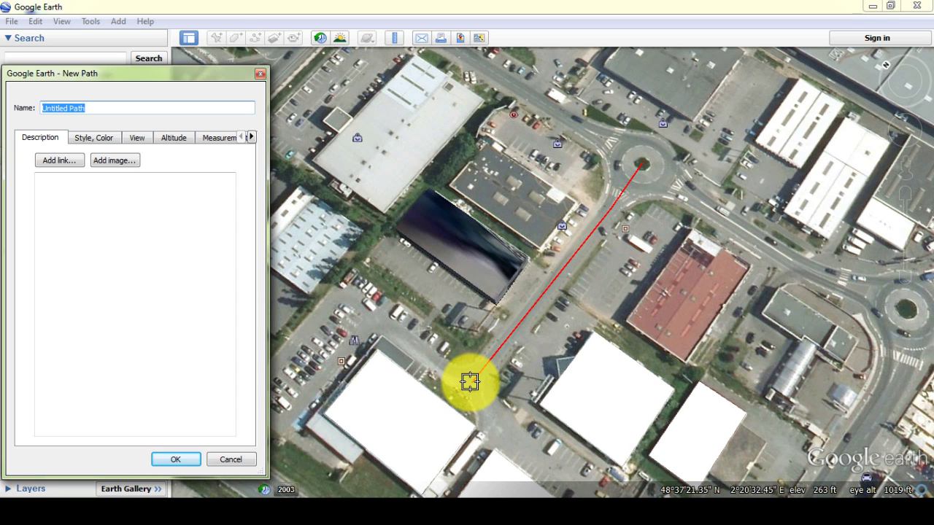
left_click_drag(471, 380, 597, 366)
left_click(594, 363)
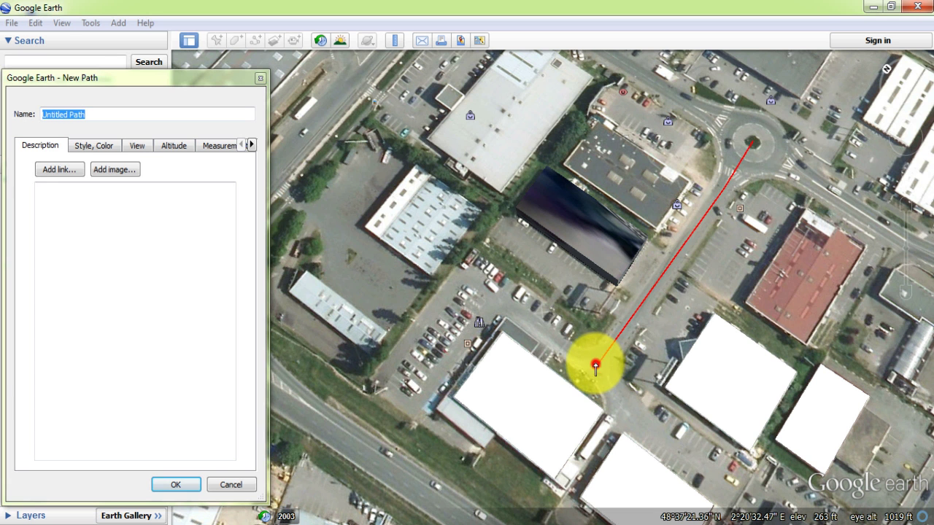
left_click(461, 277)
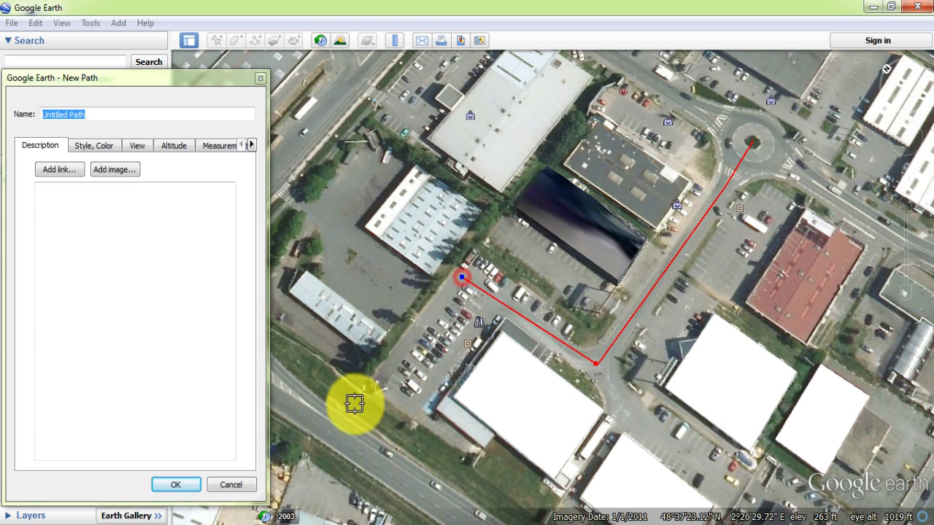
left_click(385, 378)
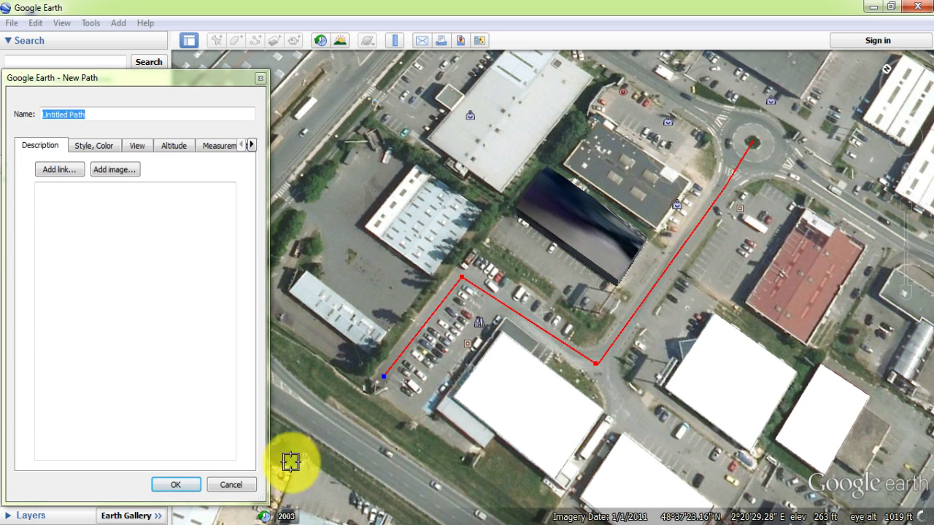
left_click(184, 489)
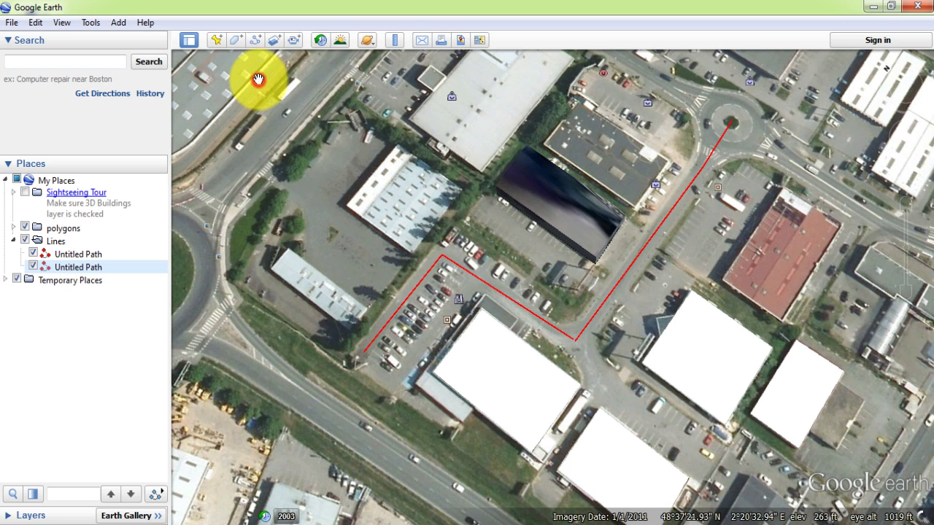
Add a third path from the junction down between the buildings
left_click(253, 44)
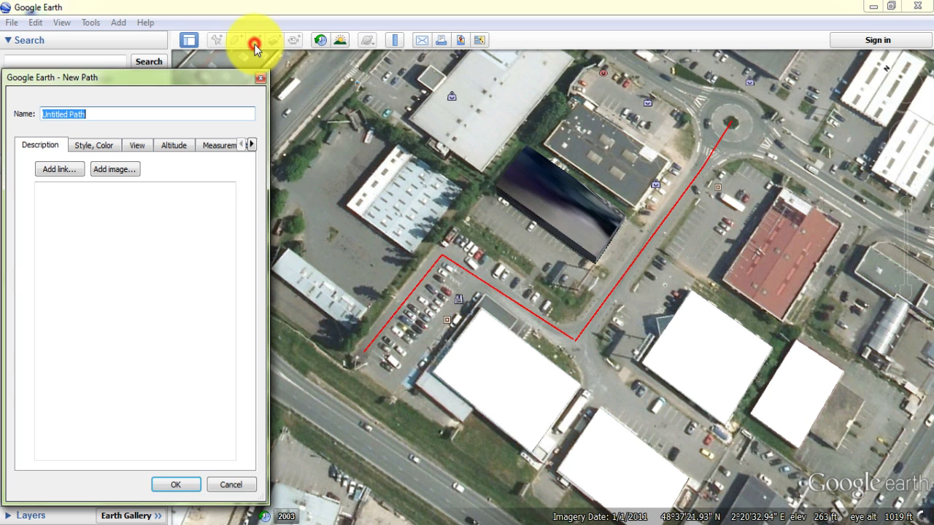
left_click(576, 341)
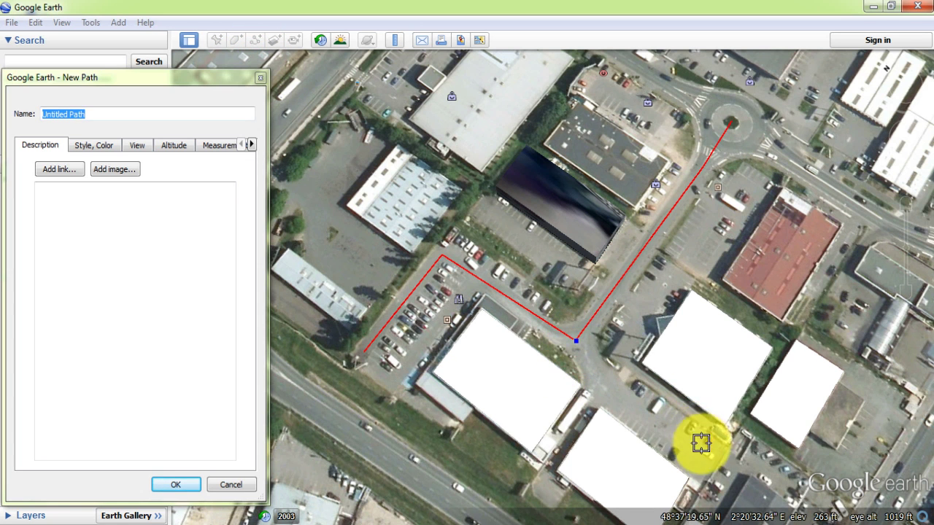
left_click(604, 382)
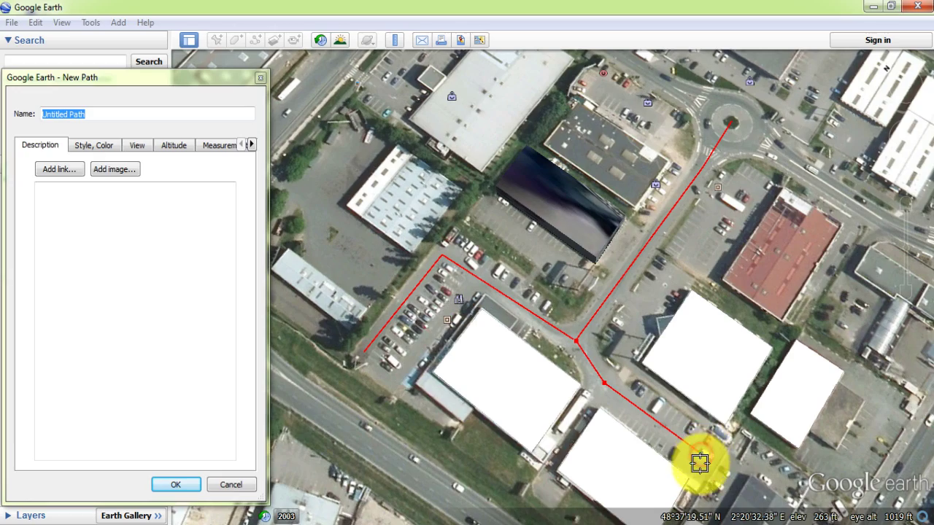
left_click(160, 485)
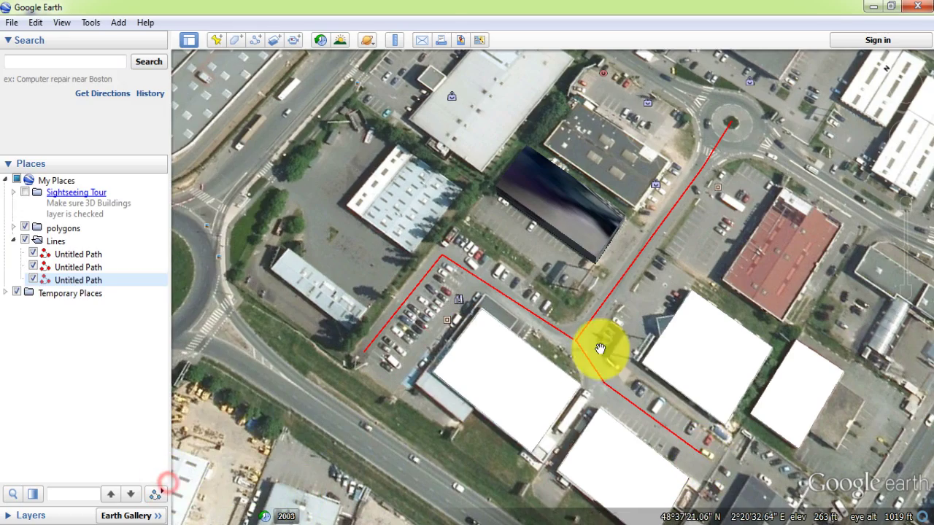
Zoom and pan Google Earth until the roundabout at the red street's north-east end fills the view
scroll(551, 335, "down", 2)
scroll(551, 335, "up", 3)
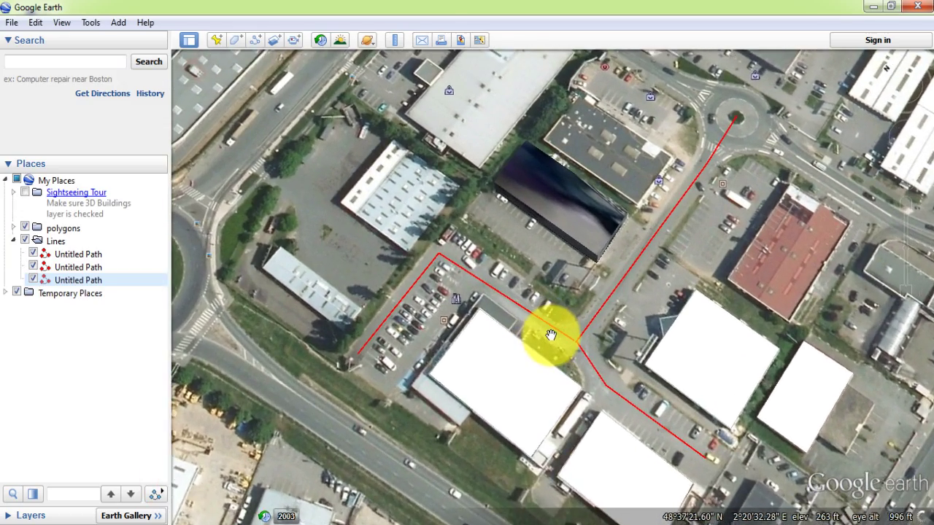
scroll(585, 373, "down", 1)
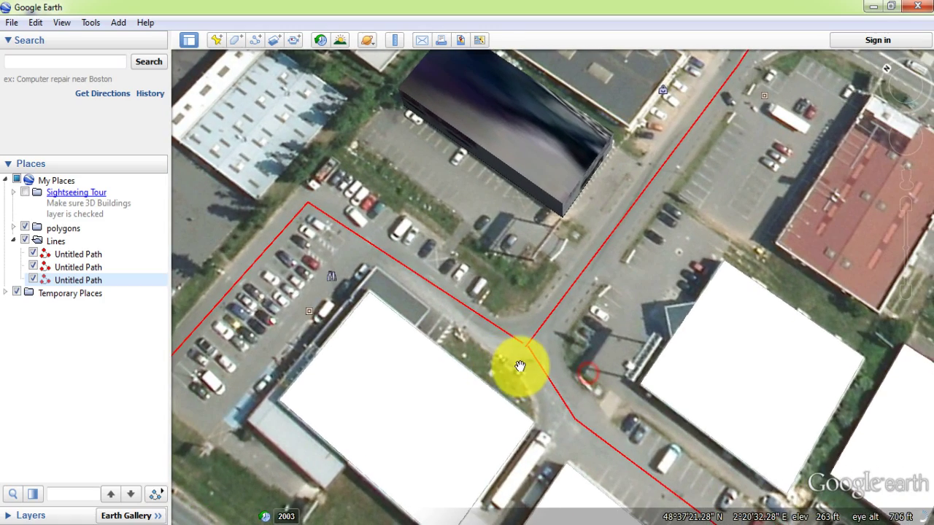
scroll(620, 328, "down", 1)
scroll(639, 326, "down", 3)
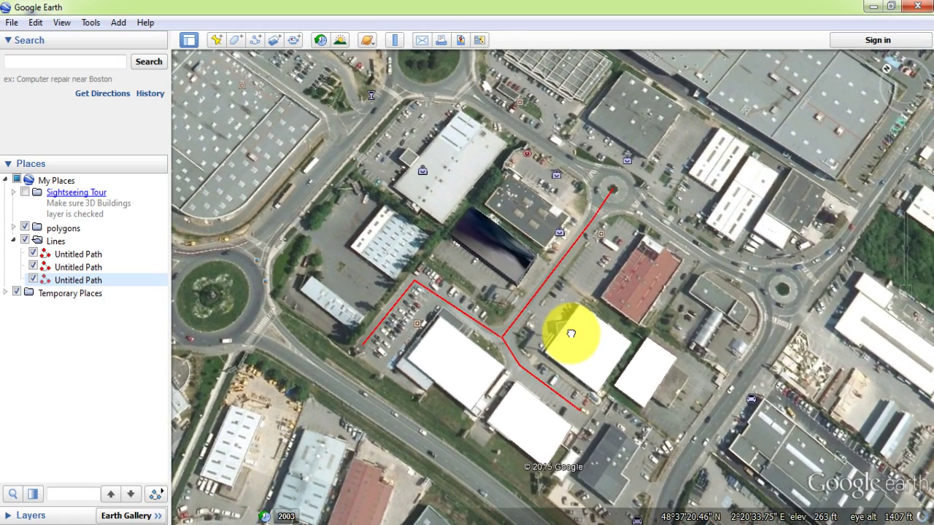
left_click_drag(571, 333, 493, 375)
left_click_drag(559, 267, 484, 318)
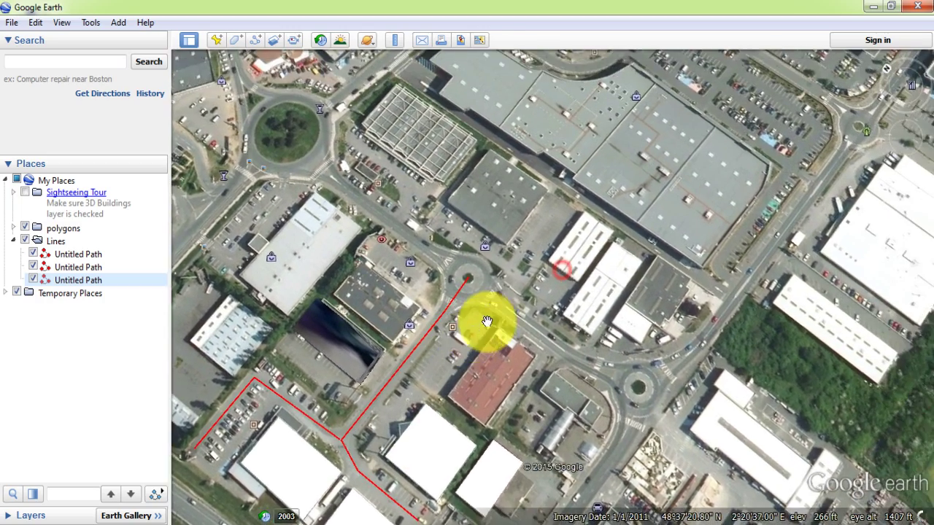
scroll(513, 303, "up", 3)
left_click_drag(579, 400, 537, 391)
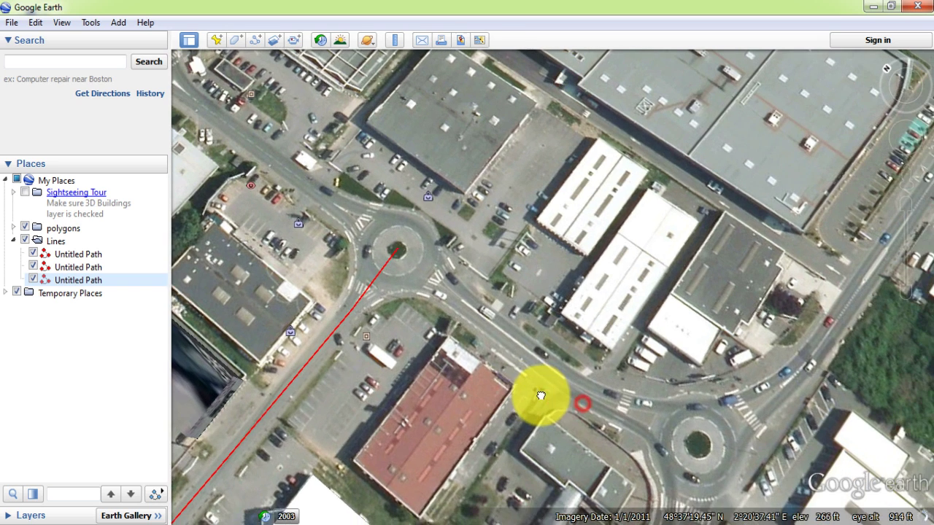
Draw a five-point path from the north roundabout along the road to the eastern roundabout and save it
left_click(254, 42)
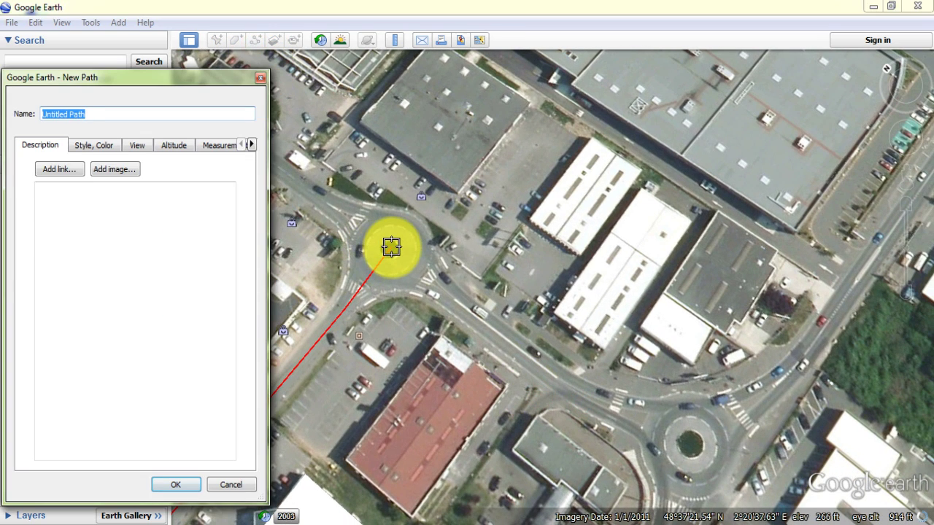
left_click(391, 247)
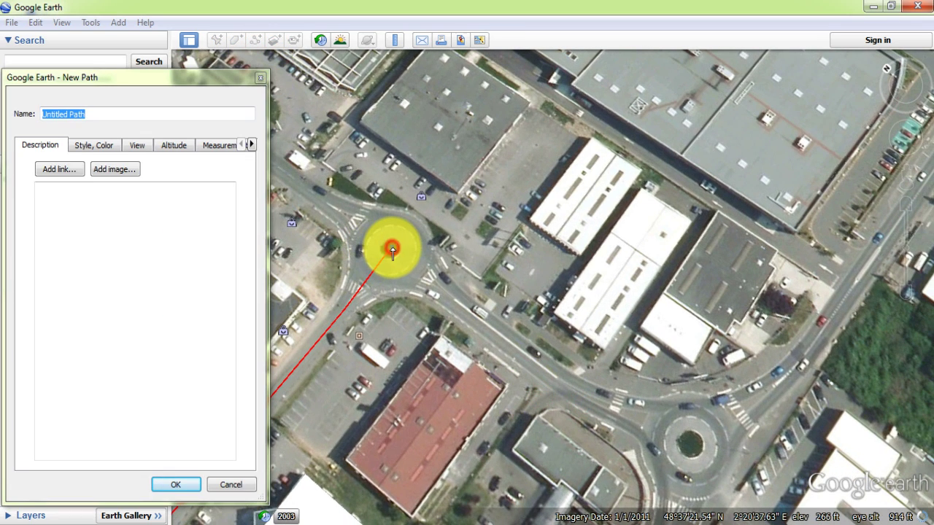
left_click(427, 276)
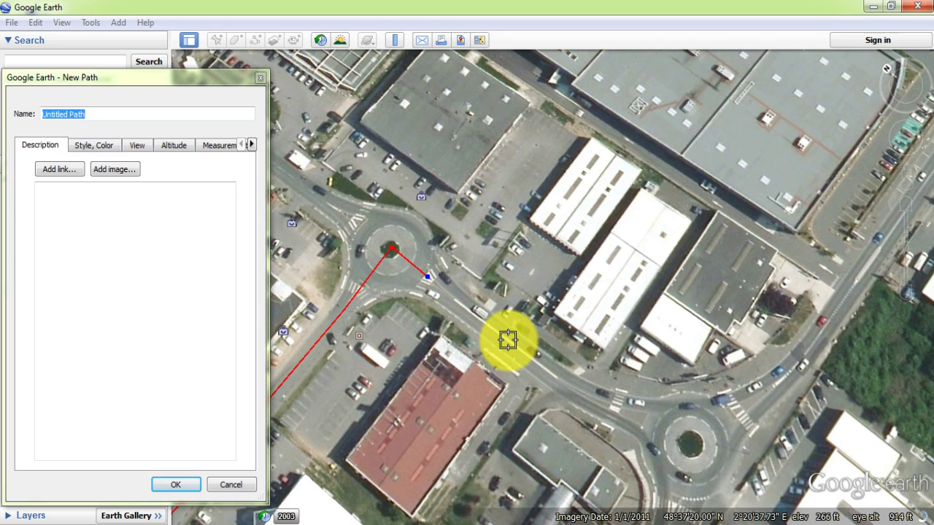
left_click(508, 341)
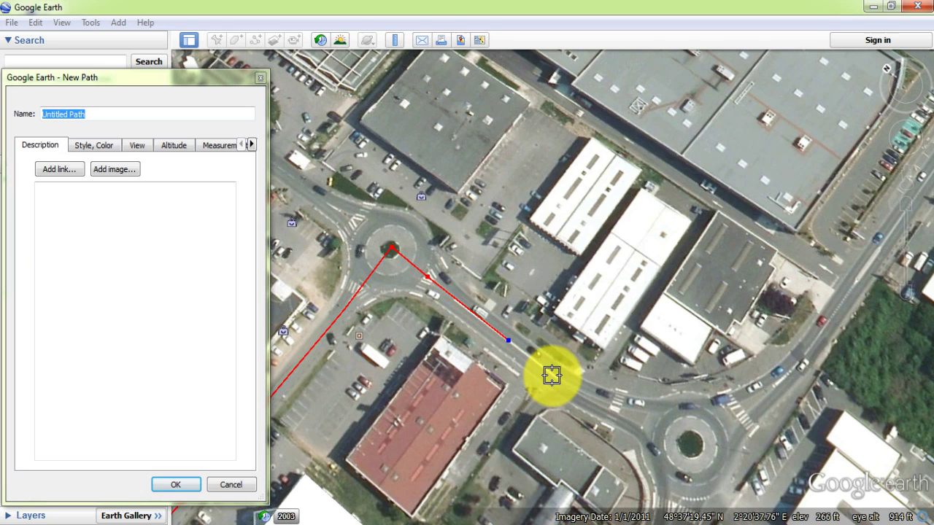
left_click(556, 378)
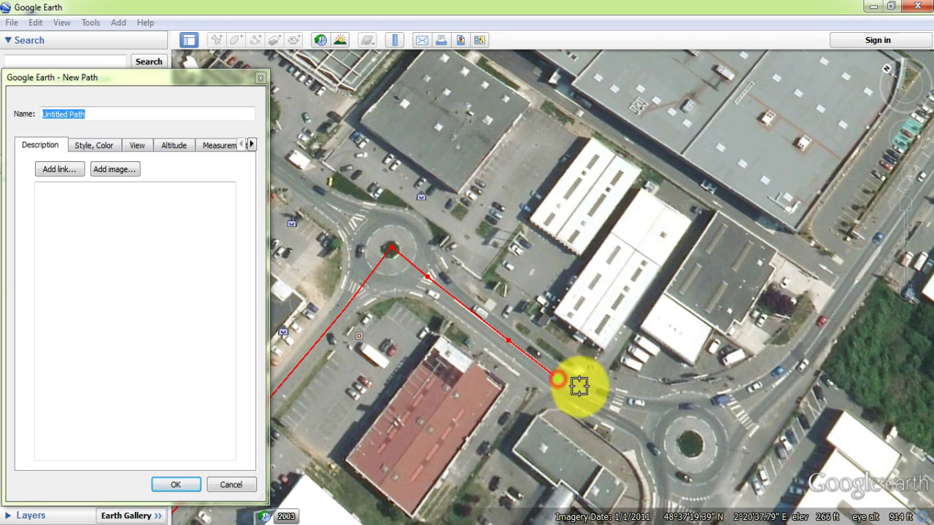
left_click(602, 403)
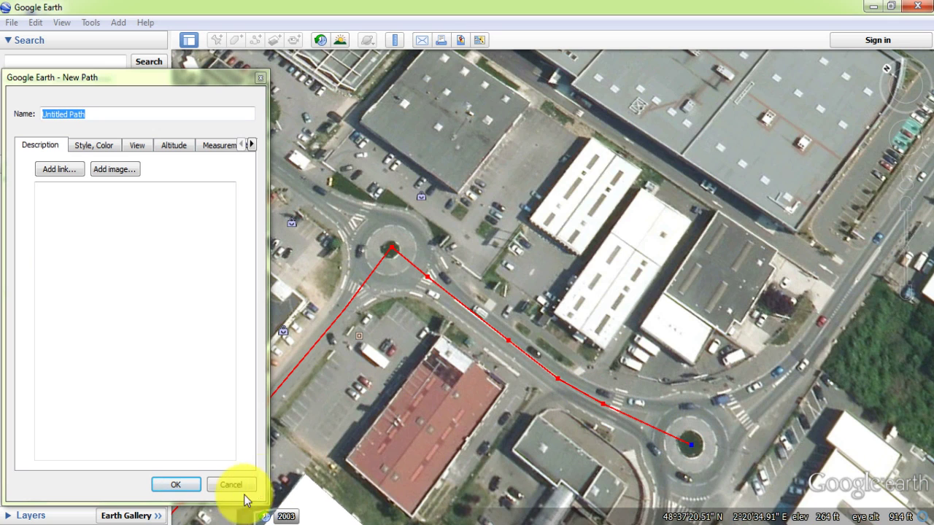
left_click(175, 484)
left_click_drag(371, 390, 600, 244)
Review the drawn lines on the map and expand the polygons folder in My Places
scroll(600, 244, "up", 3)
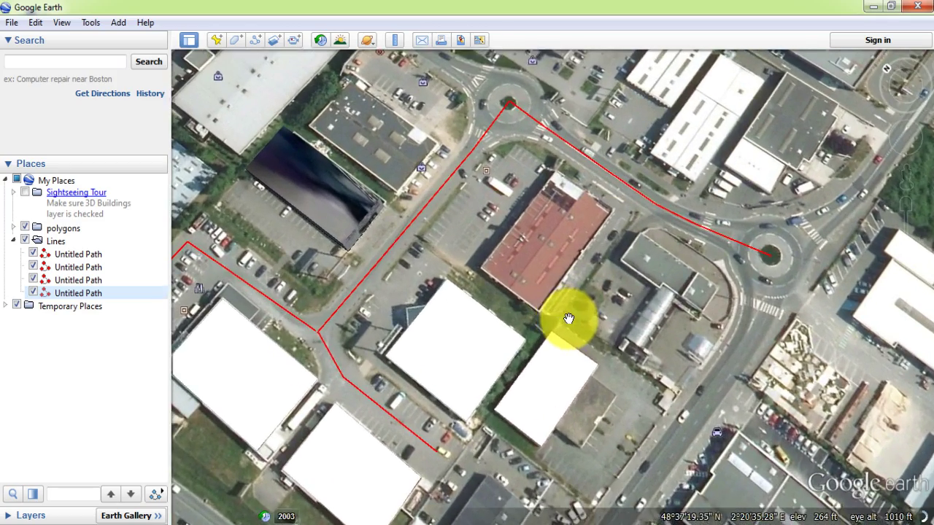
left_click_drag(559, 319, 314, 353)
scroll(437, 354, "down", 2)
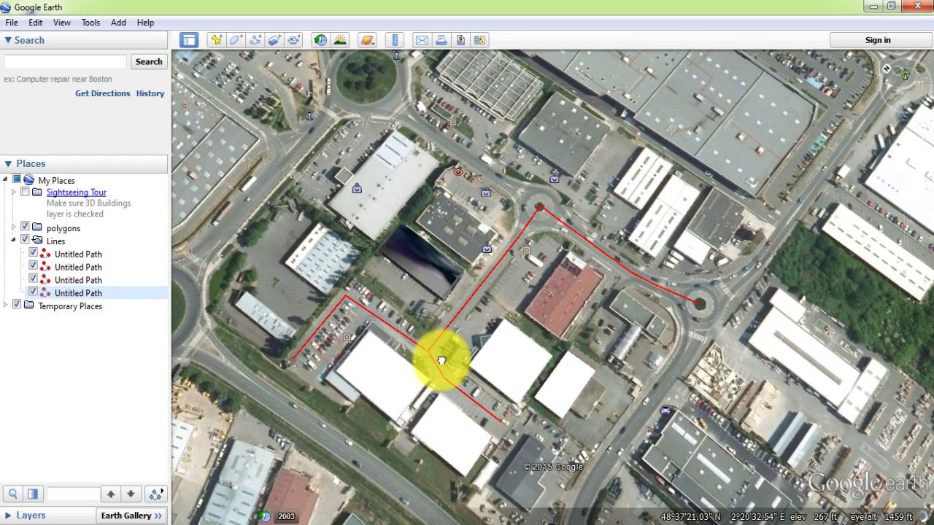
left_click(36, 239)
left_click(14, 228)
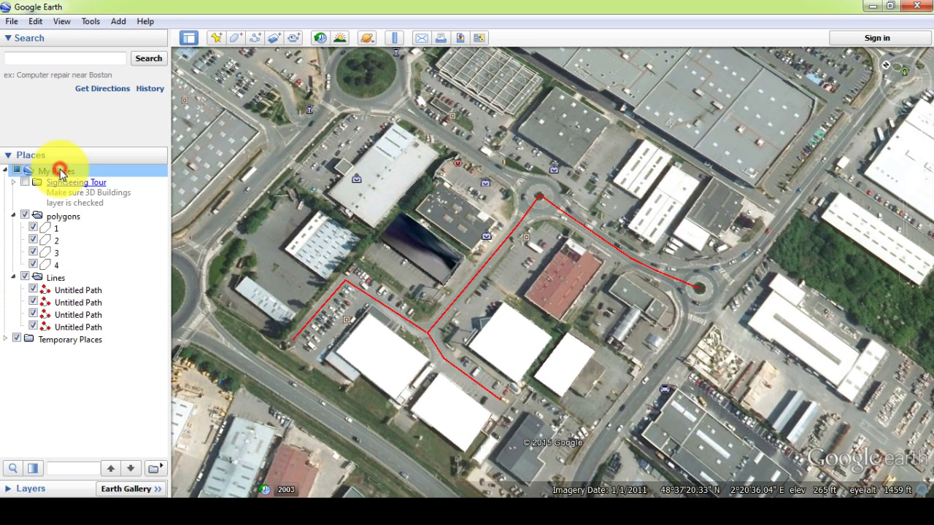
Add a new folder named 'points' under My Places
right_click(76, 180)
mouse_move(115, 197)
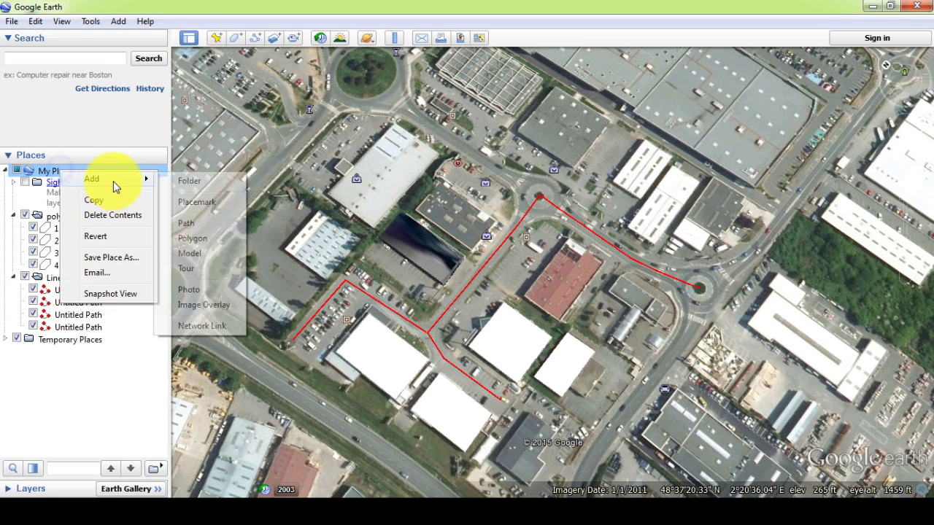
left_click(189, 182)
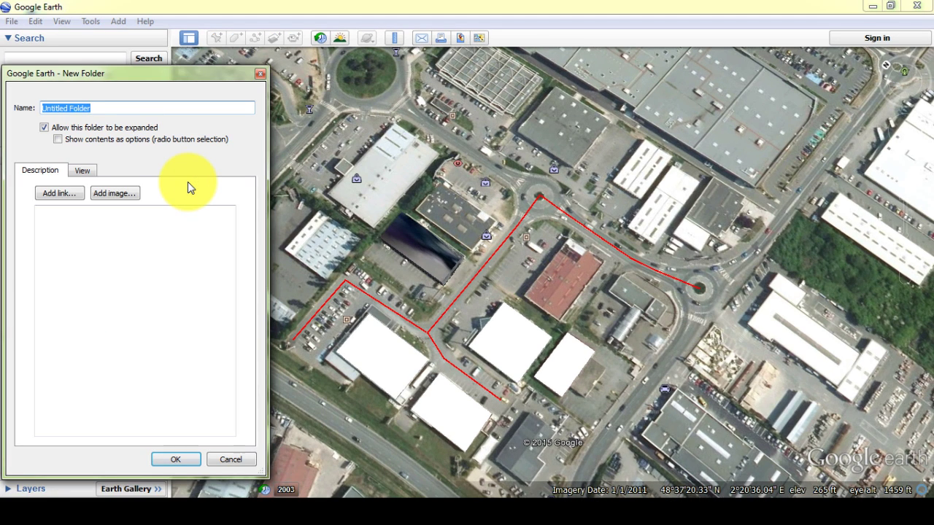
type("s")
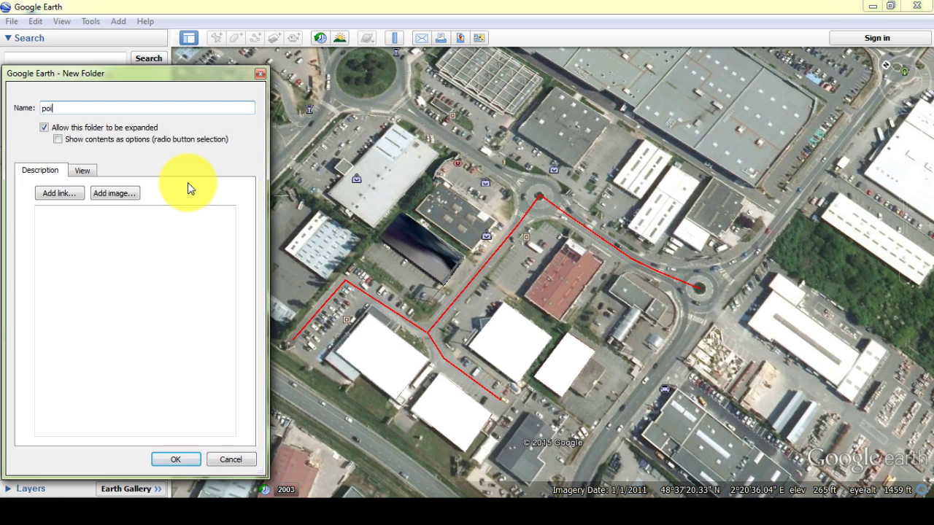
type("oints")
left_click(175, 460)
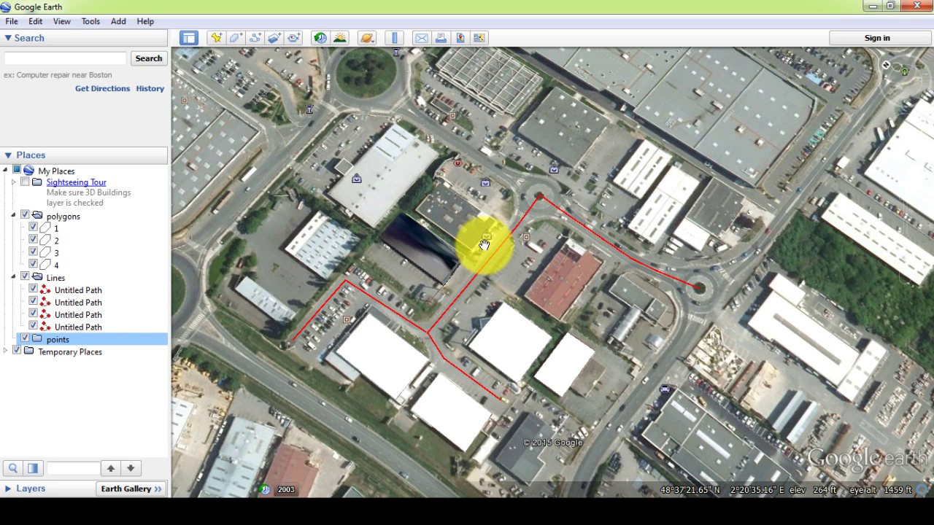
mouse_move(490, 236)
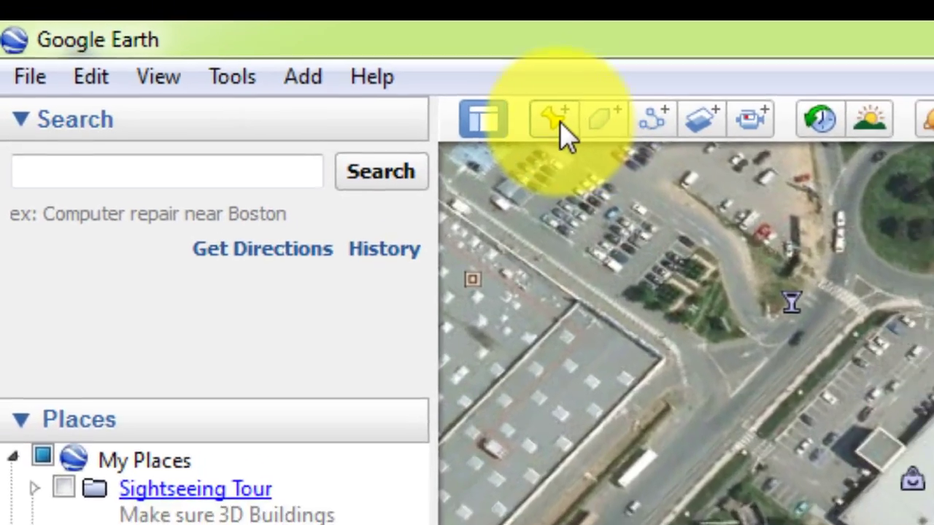
Drop a placemark on the shop beside the street and name it 'Destock Jeans'
left_click(555, 120)
left_click_drag(559, 281, 481, 257)
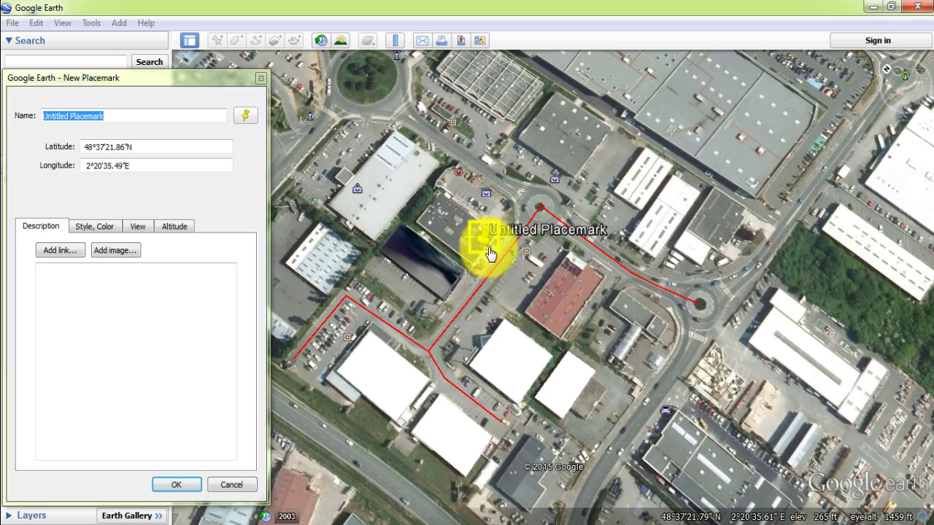
scroll(489, 253, "up", 3)
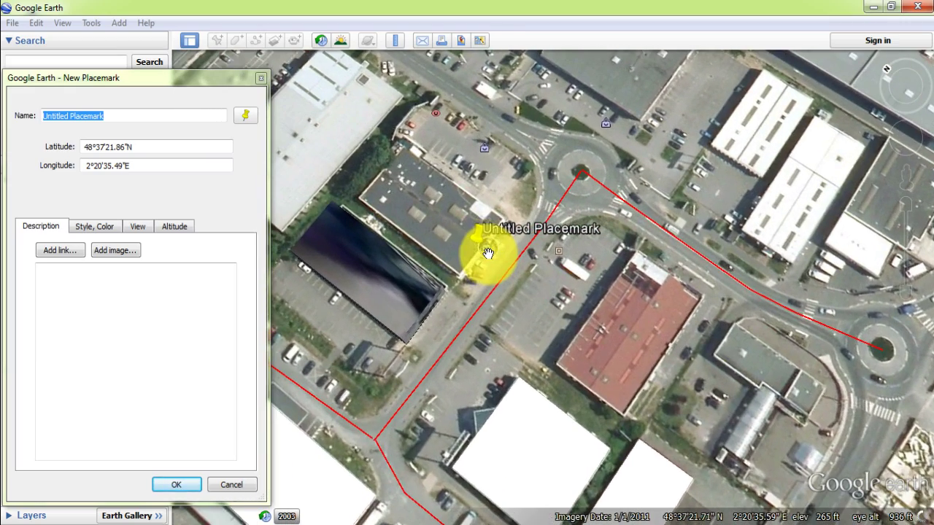
mouse_move(488, 253)
left_mouse_down()
mouse_move(477, 238)
mouse_move(487, 255)
left_mouse_up()
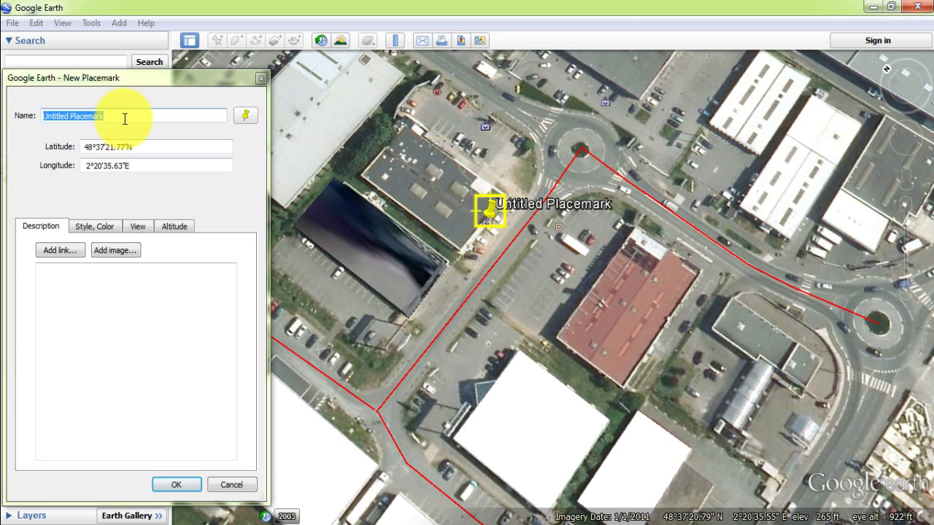
left_click(124, 117)
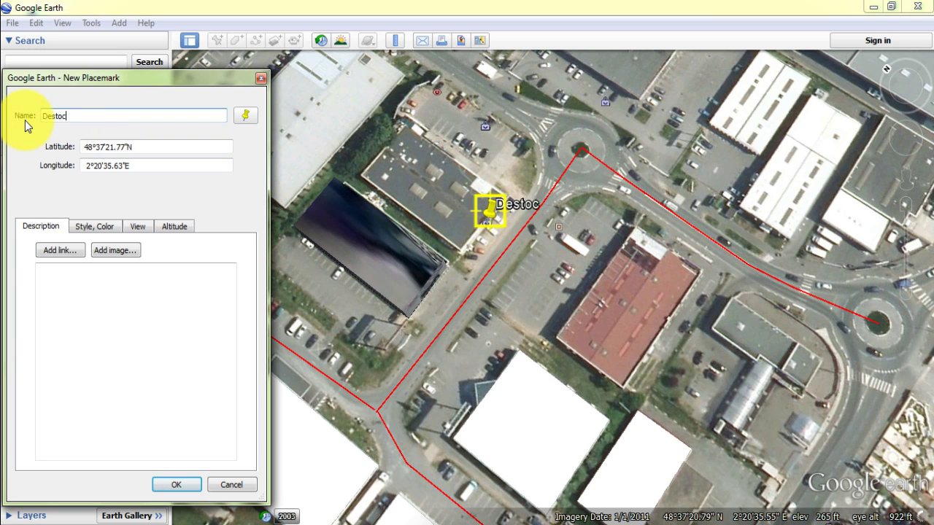
type("Destock Jeans")
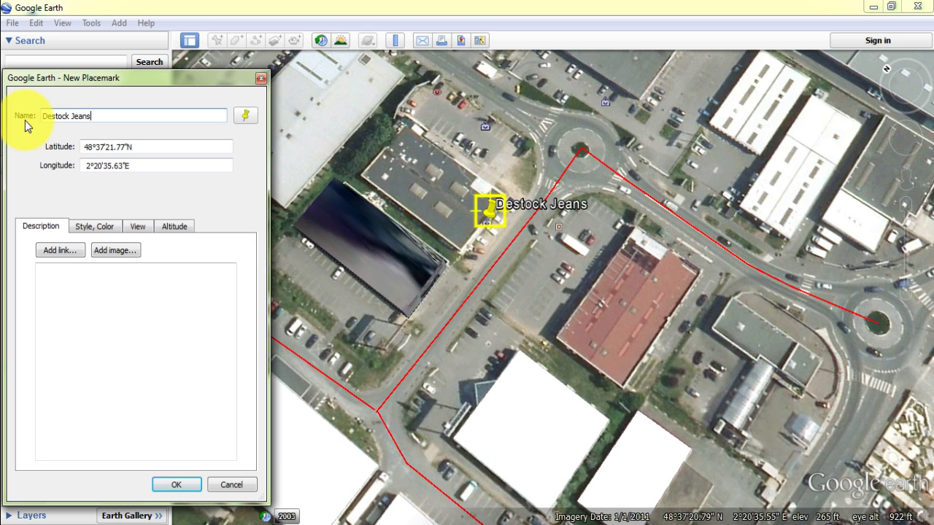
left_click(186, 486)
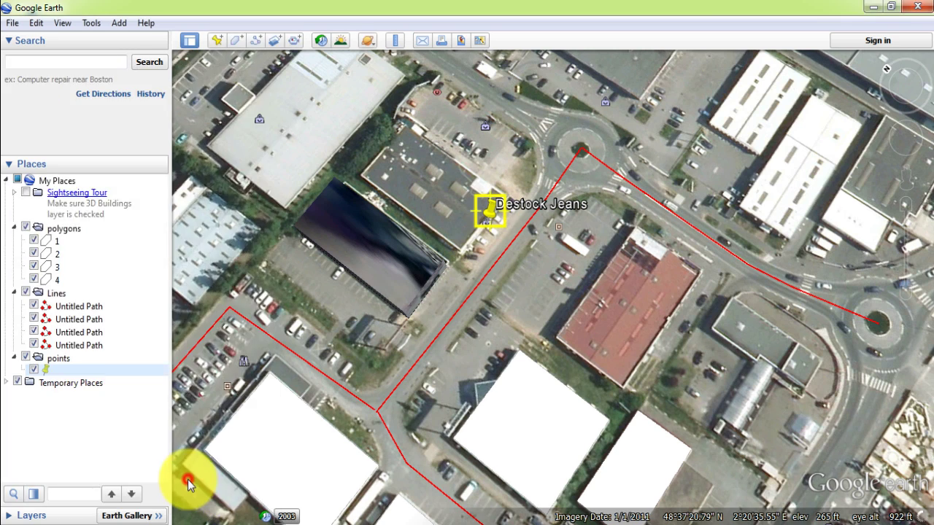
Place a placemark named 'Jennefer' on the shop north of the roundabout
scroll(497, 137, "up", 1)
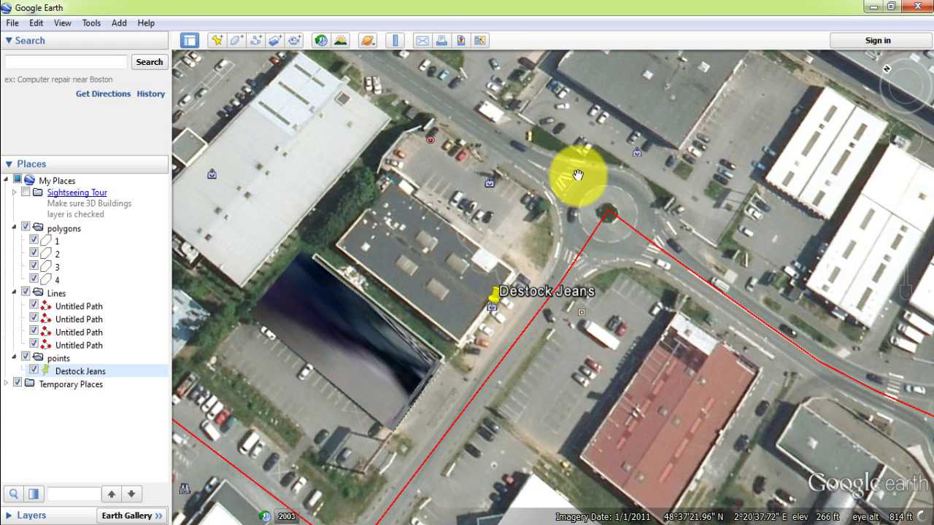
left_click_drag(640, 157, 564, 212)
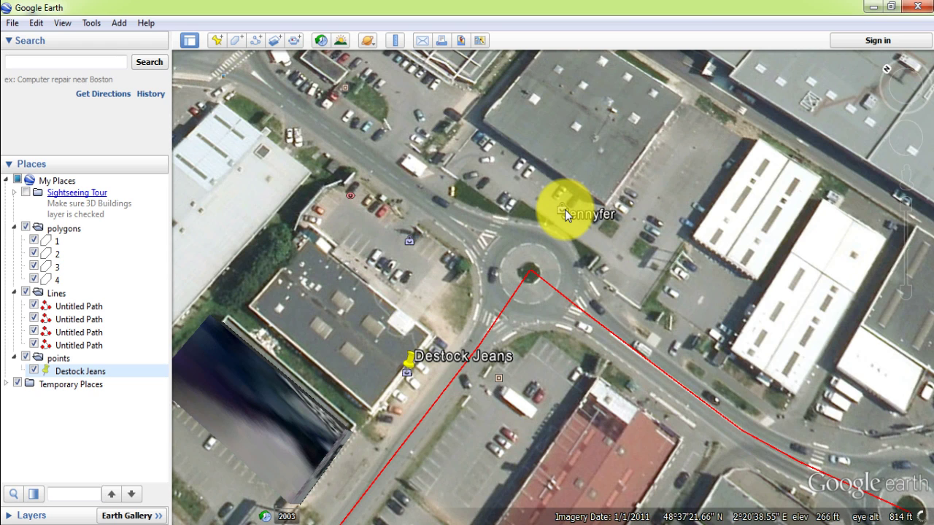
left_click(217, 40)
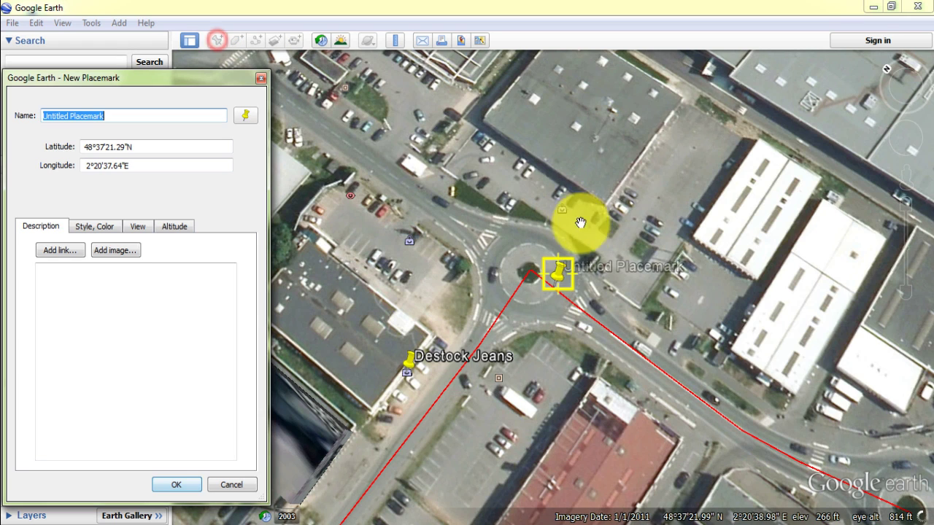
left_click_drag(558, 270, 572, 202)
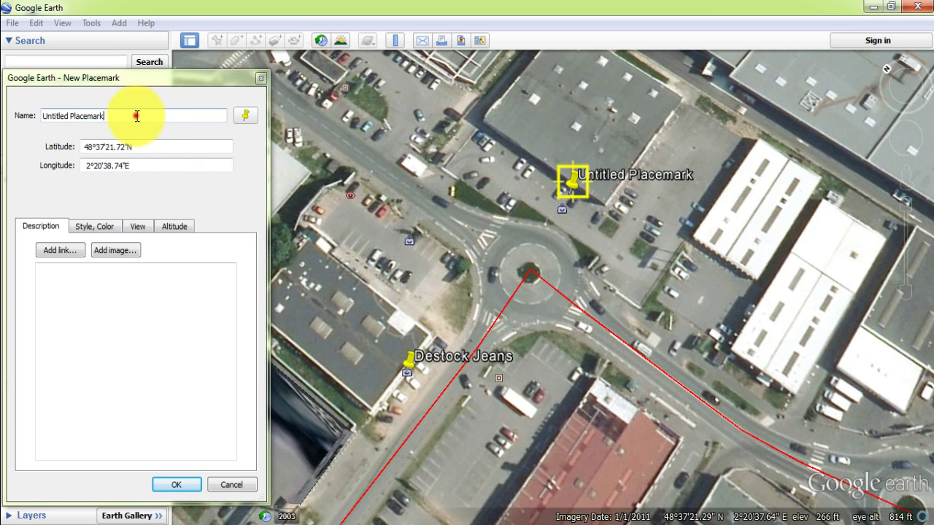
left_click_drag(138, 117, 3, 115)
type("Jennefer")
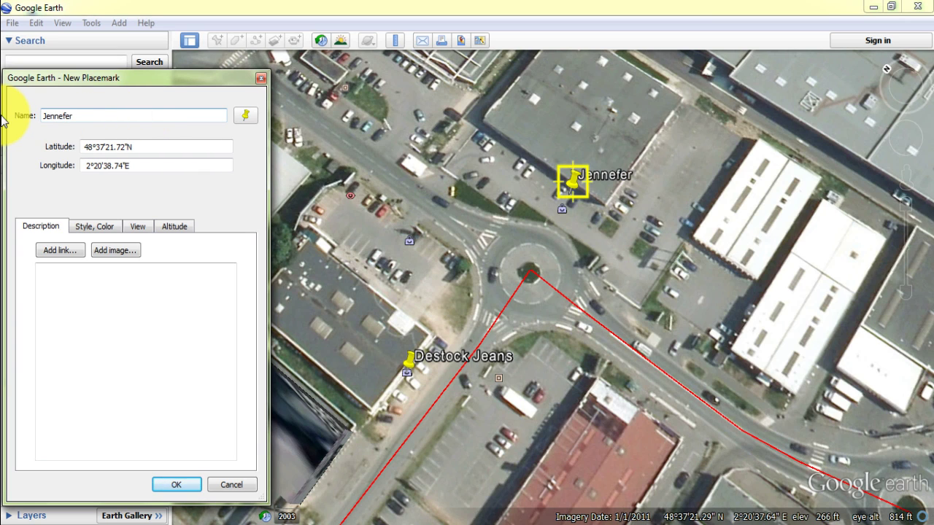
left_click(188, 487)
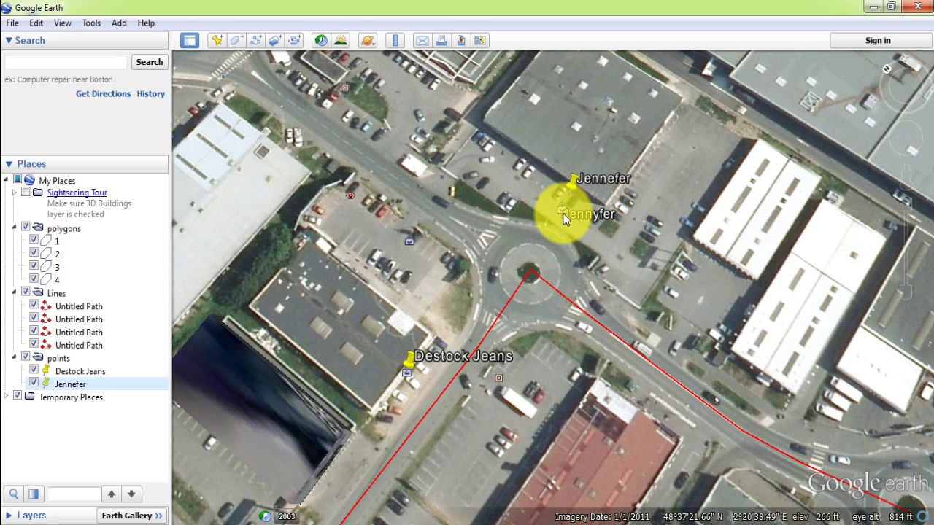
Change the Jennefer placemark's name to 'Jennyfer' in its Properties
right_click(570, 182)
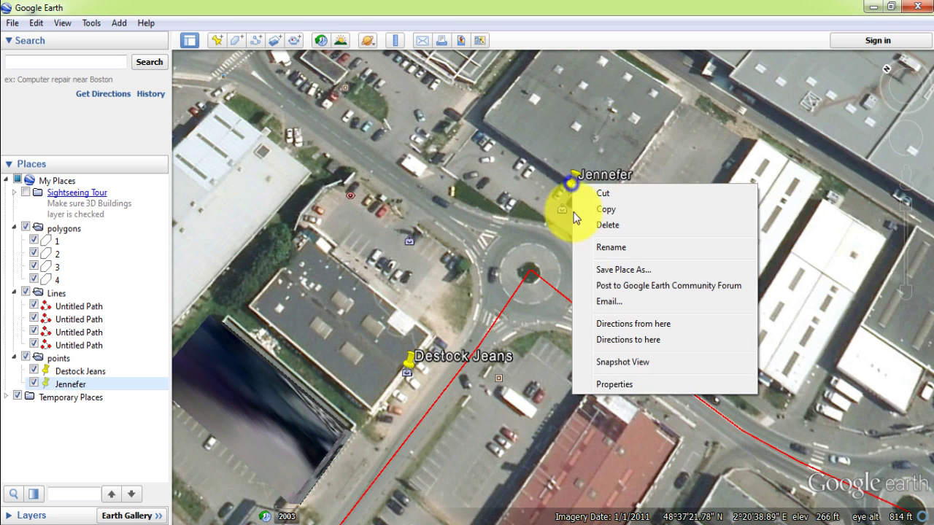
left_click(607, 400)
right_click(570, 182)
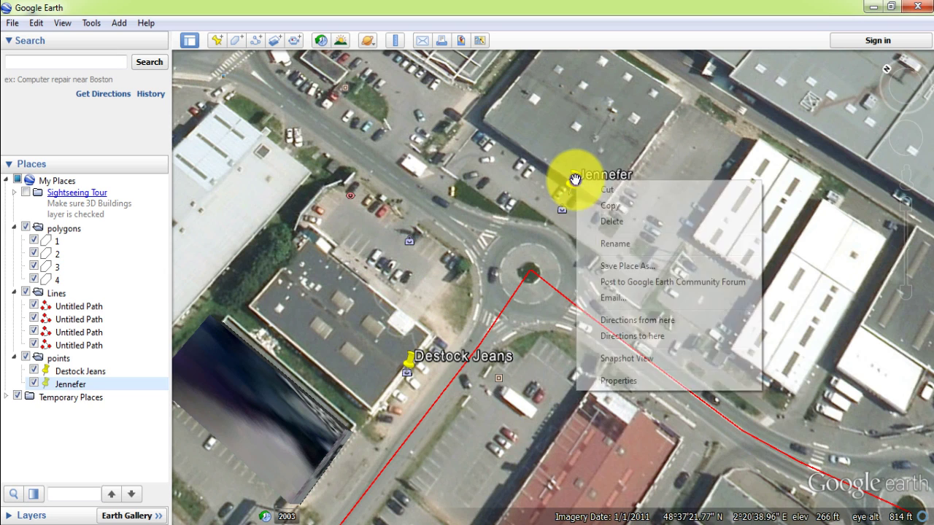
left_click(621, 379)
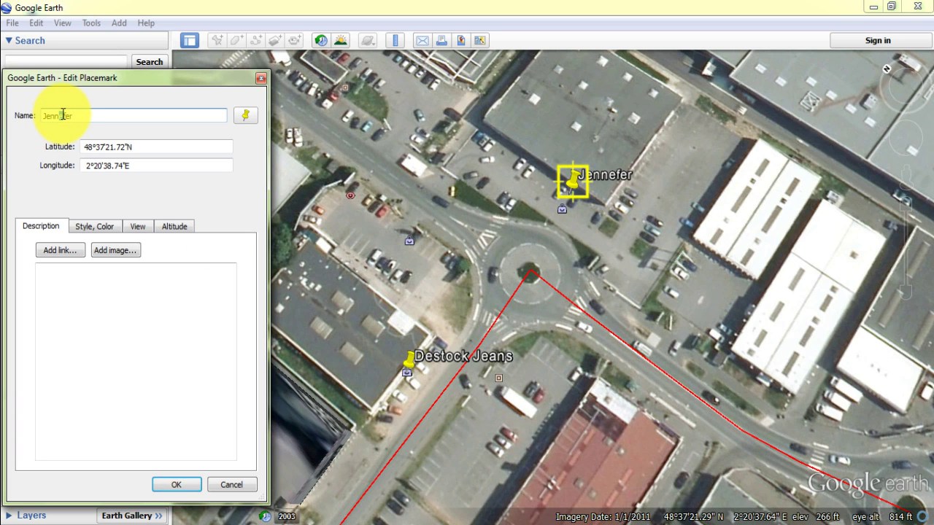
left_click(185, 486)
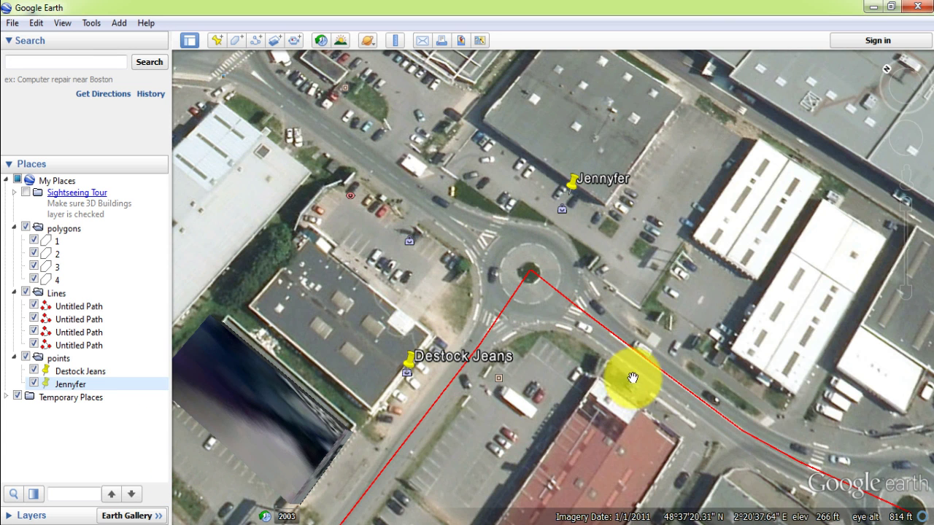
left_click_drag(618, 444, 506, 215)
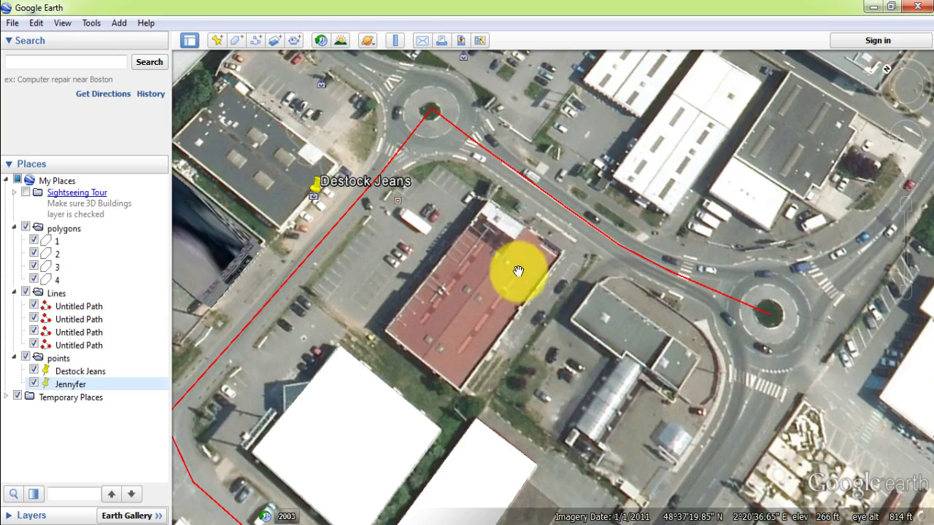
Pin a placemark named 'Kiabi' on the Kiabi store building and select the points folder
scroll(517, 271, "down", 3)
left_click_drag(496, 271, 580, 297)
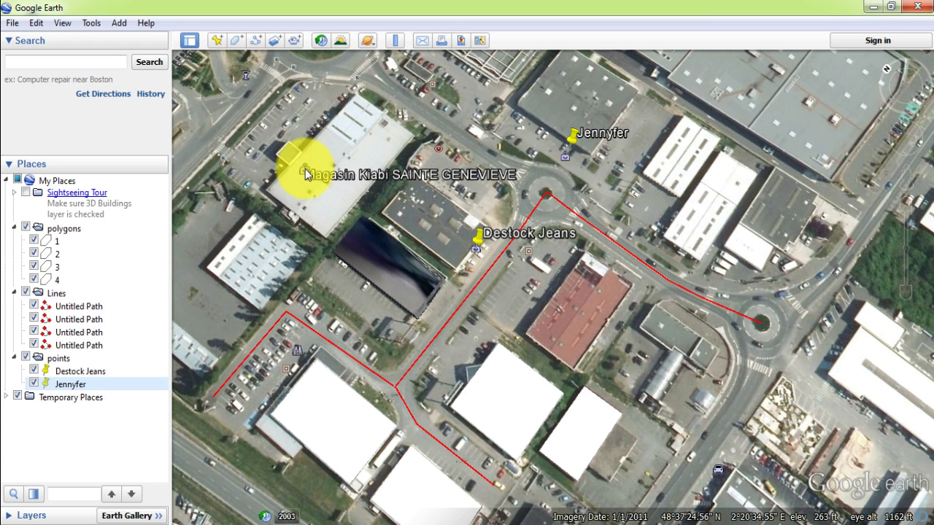
left_click(221, 42)
left_click_drag(567, 271, 299, 167)
left_click_drag(111, 114, 39, 115)
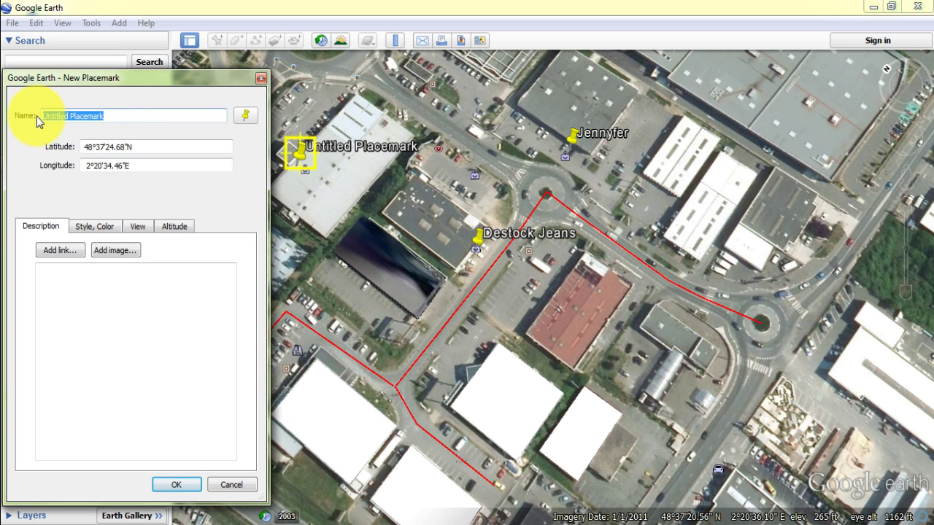
type("Ki")
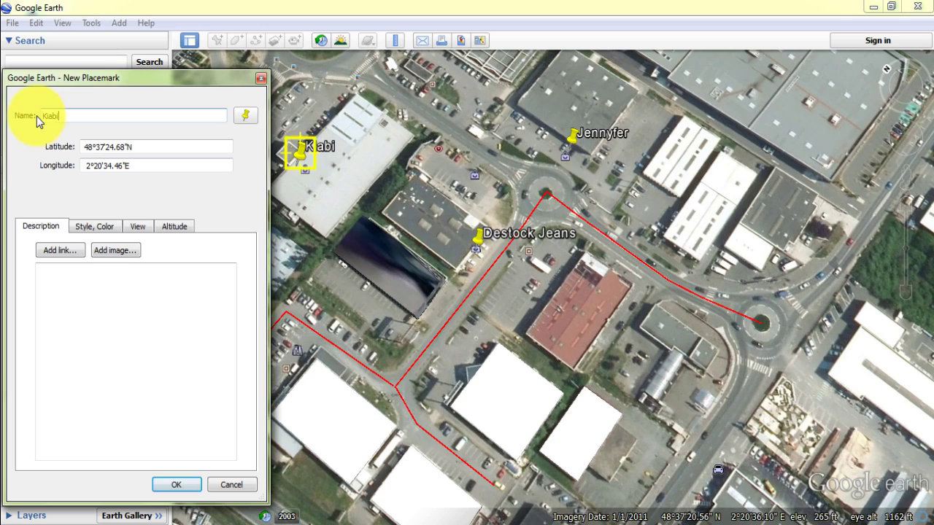
type("abi")
left_click(176, 485)
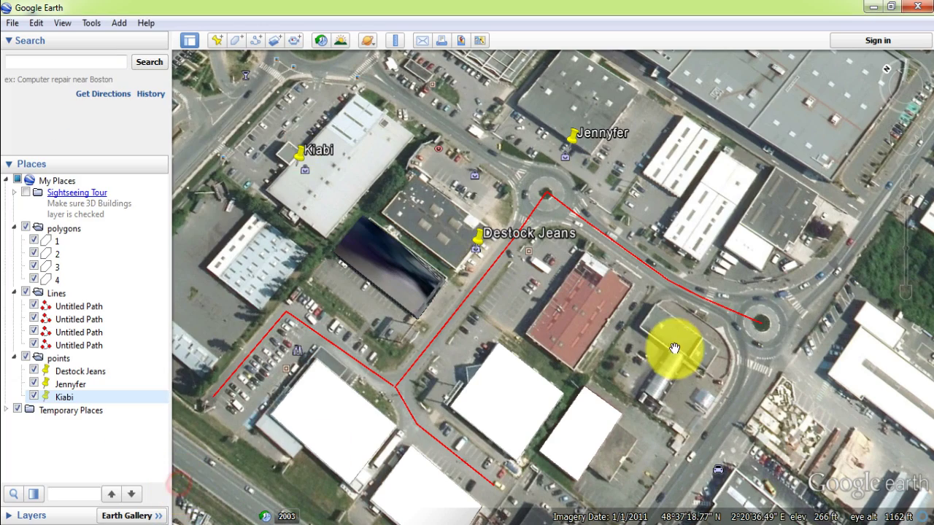
scroll(579, 288, "down", 3)
left_click_drag(508, 302, 519, 321)
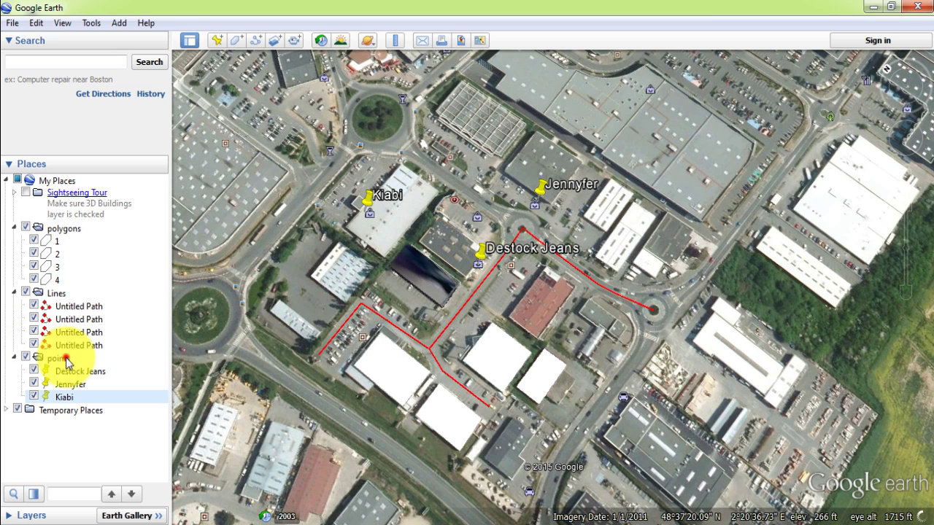
left_click_drag(66, 360, 67, 396)
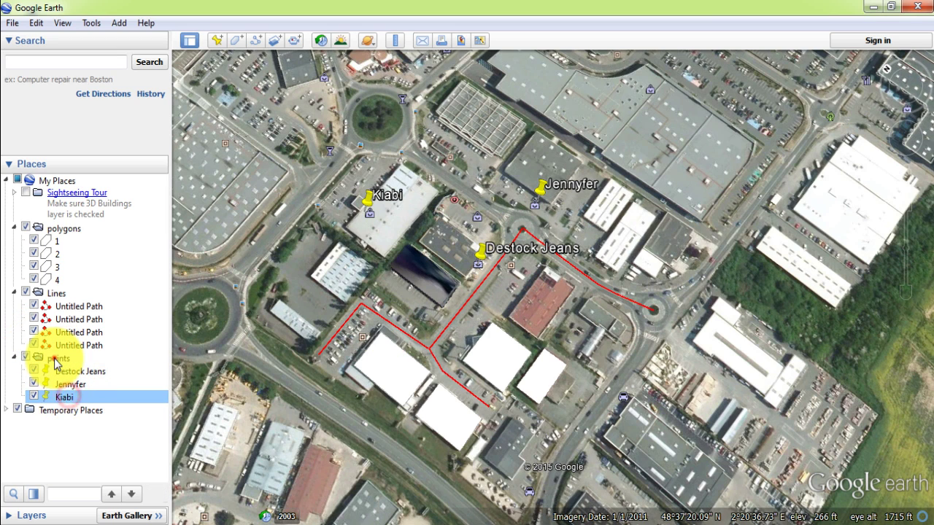
left_click(53, 359)
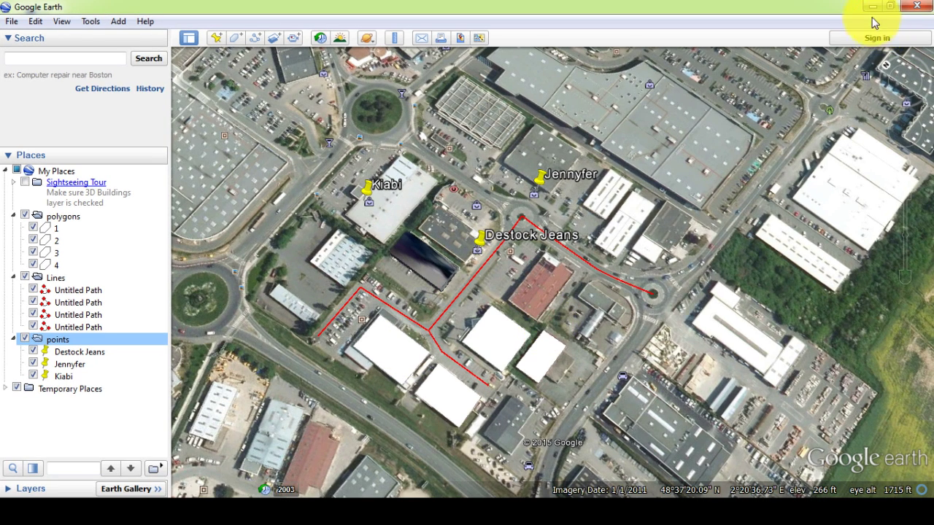
Minimize Google Earth and make a new desktop folder called 'Data'
left_click(871, 8)
right_click(247, 100)
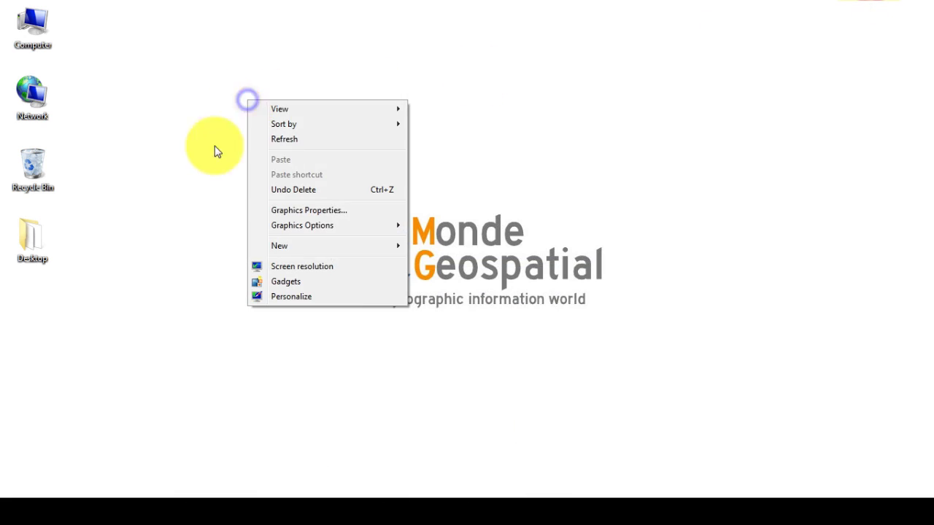
mouse_move(348, 248)
left_click(430, 248)
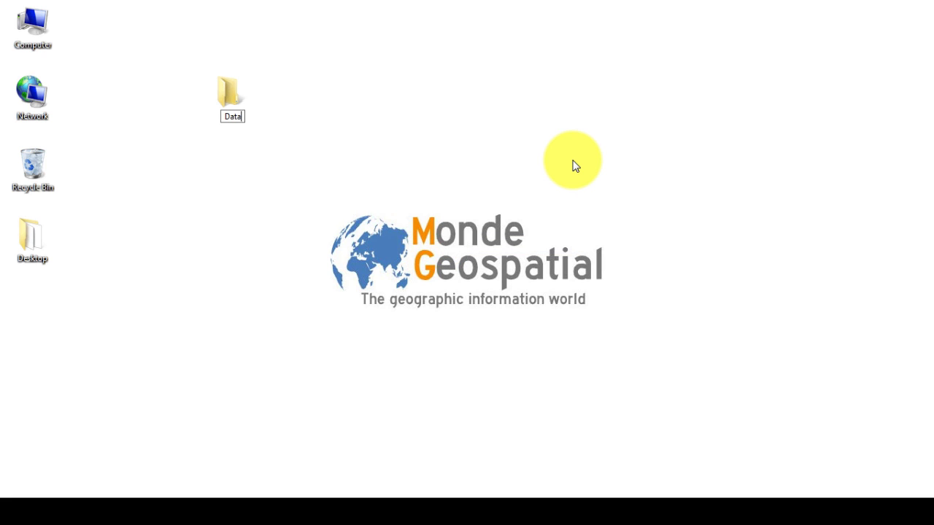
left_click(414, 168)
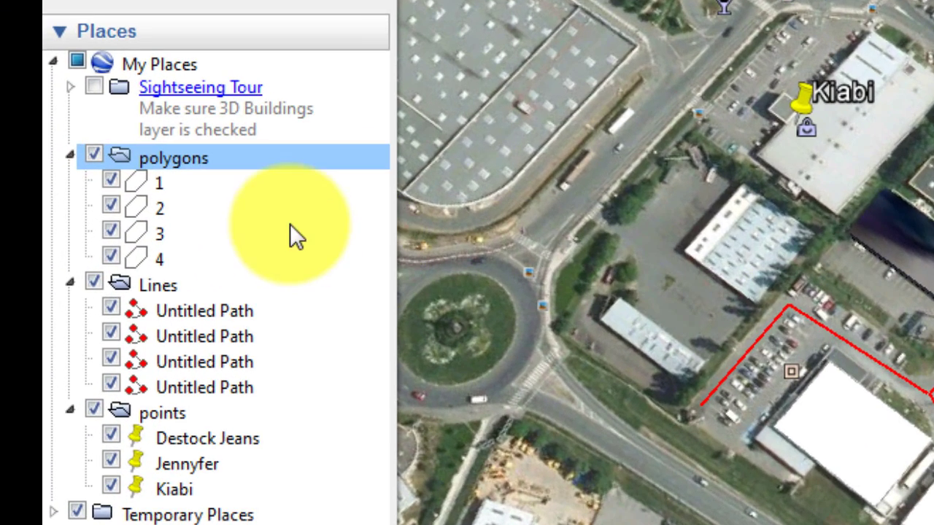
Save the polygons folder as Building in KML format into Desktop\Data
right_click(198, 157)
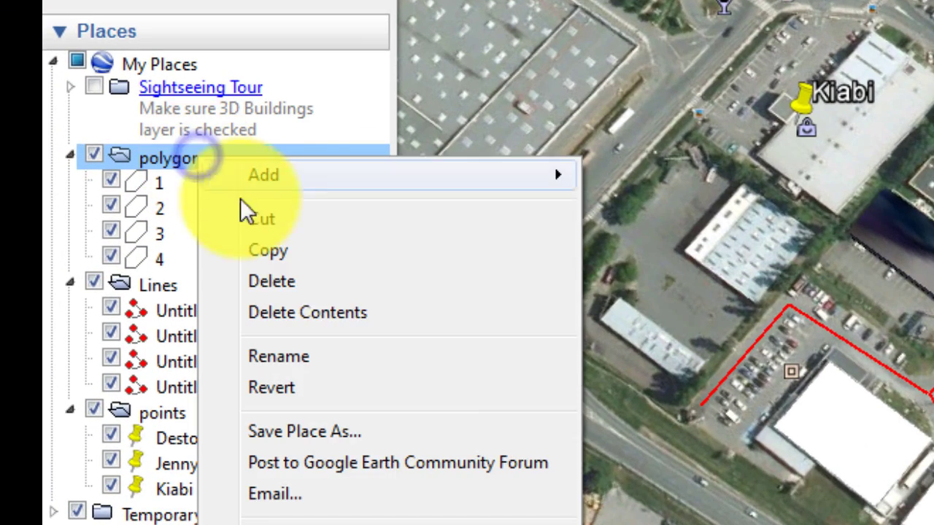
left_click(390, 435)
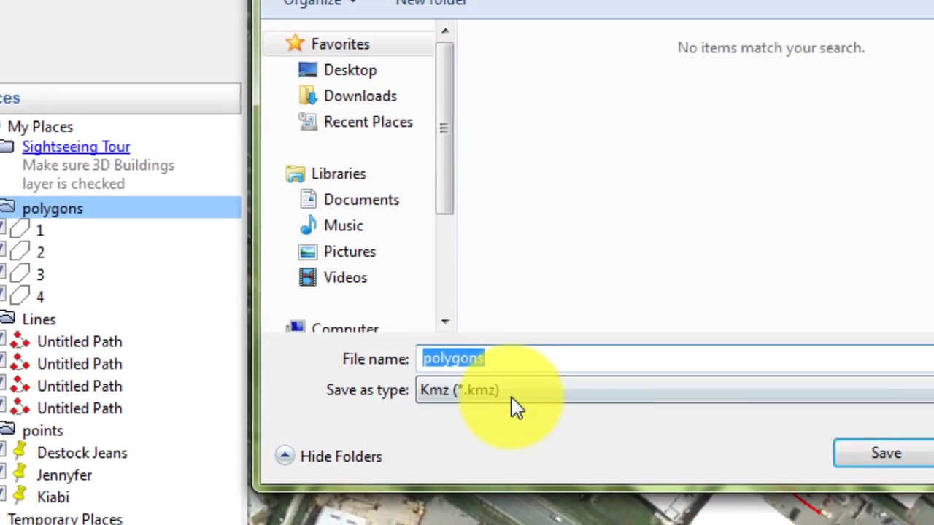
left_click(518, 392)
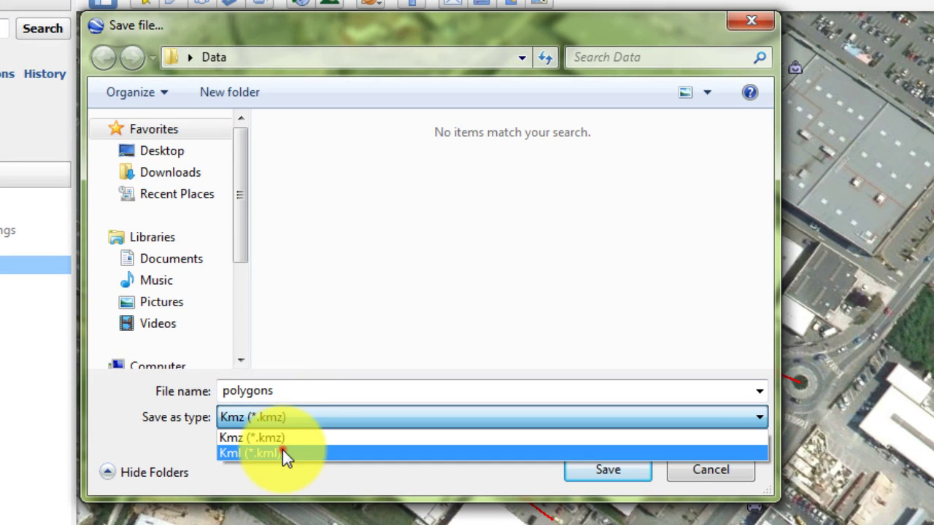
left_click(494, 429)
double_click(295, 392)
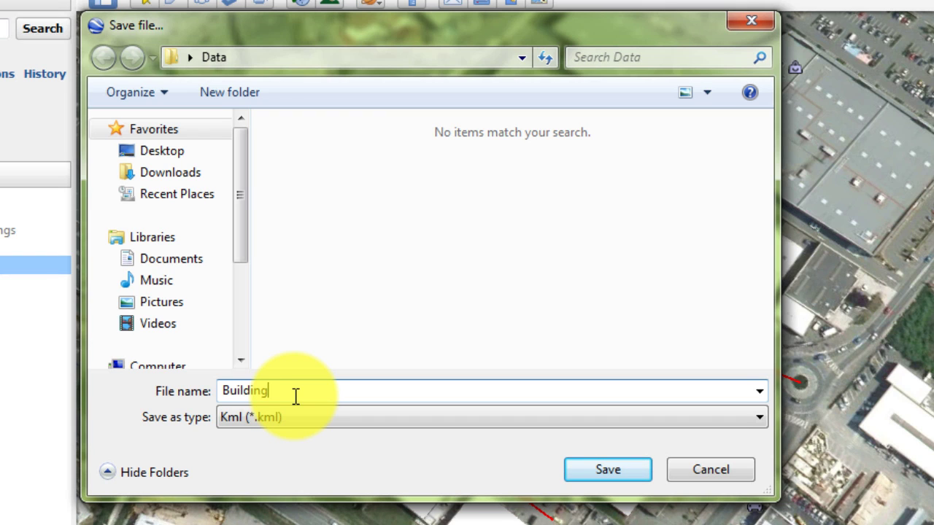
left_click(161, 150)
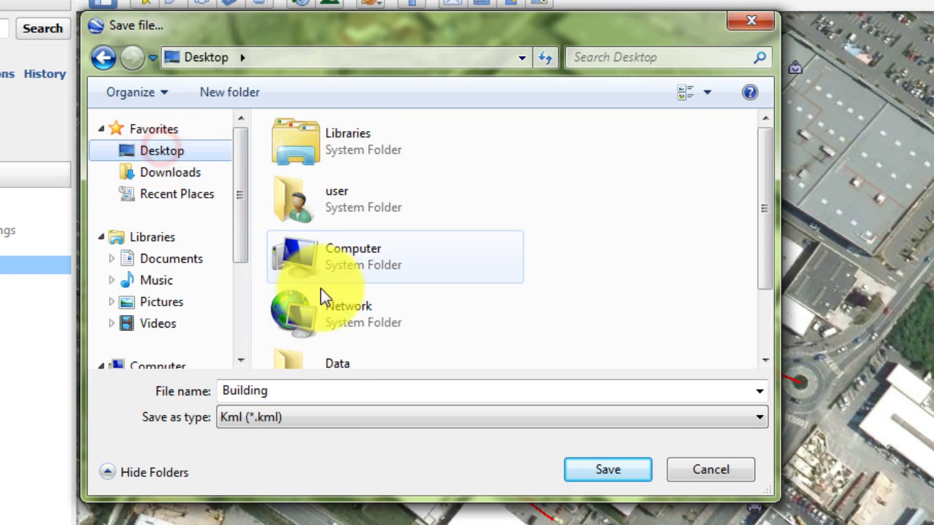
left_click(332, 363)
double_click(332, 364)
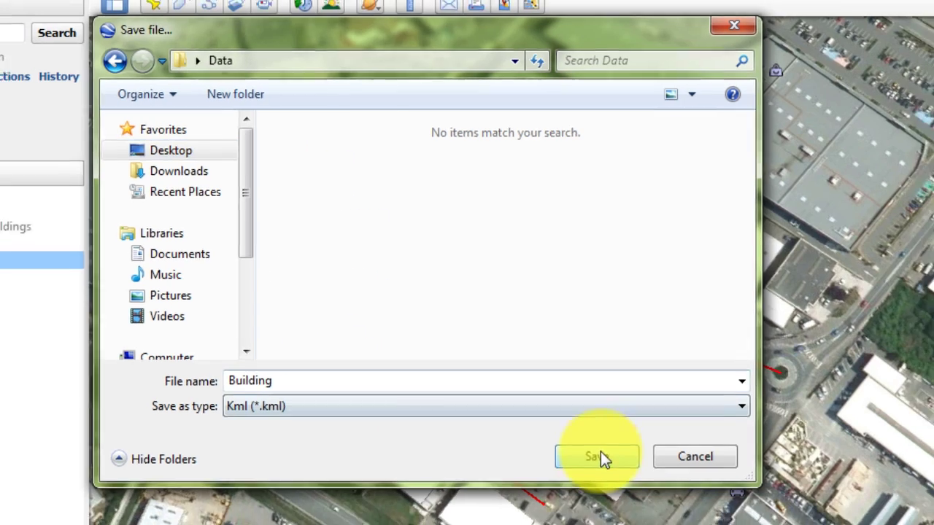
left_click(611, 471)
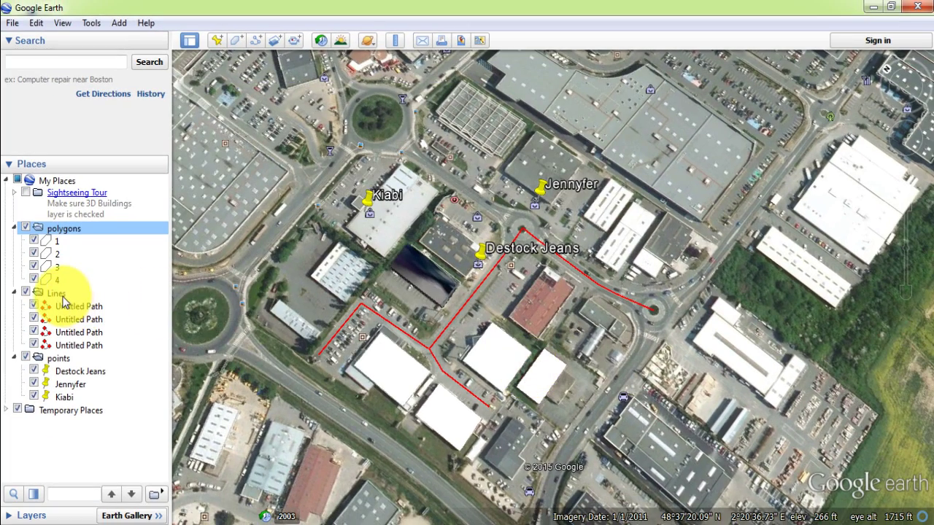
Save the Lines folder as Streets.kml in the Data folder
left_click(62, 294)
right_click(62, 294)
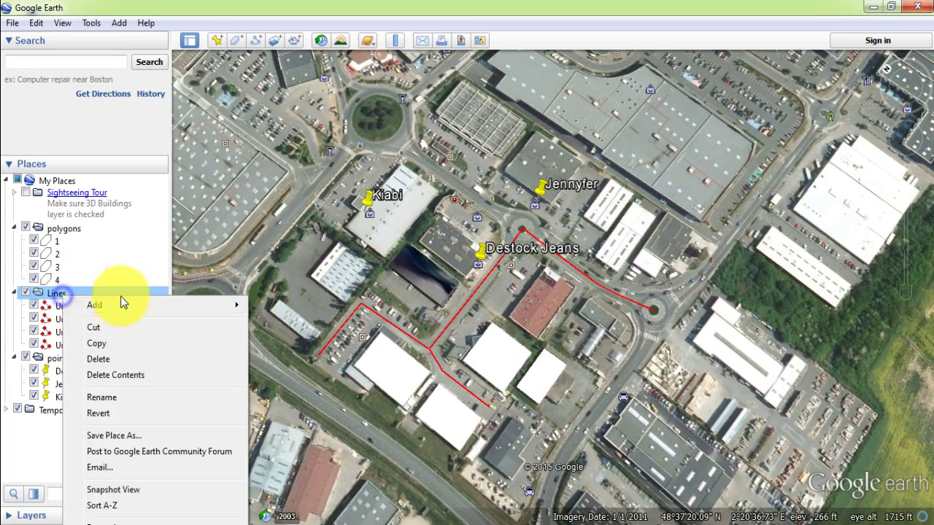
left_click(122, 435)
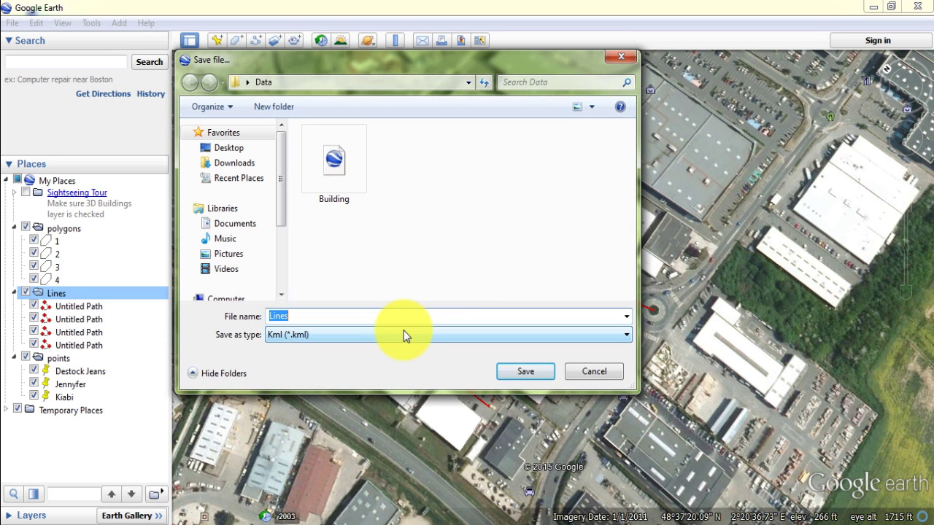
type("Strets")
key("Left")
key("Left")
type("e")
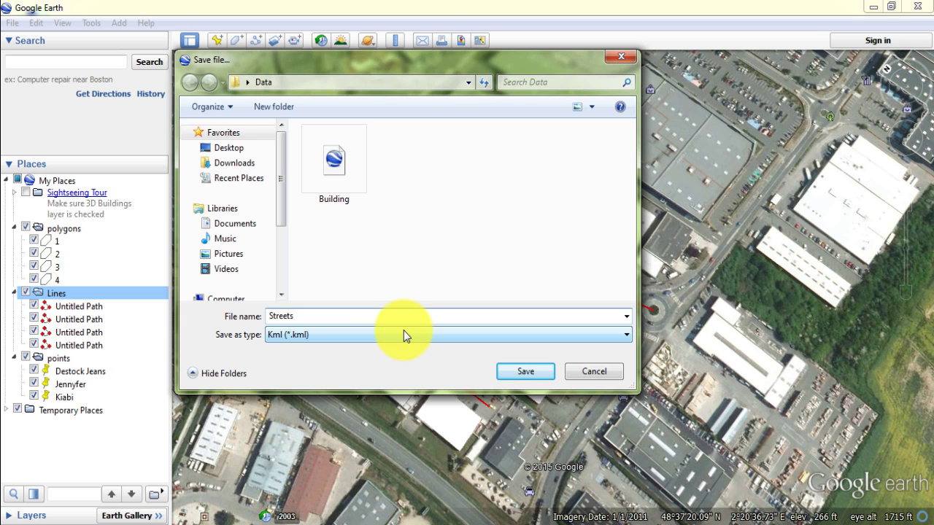
left_click(525, 371)
Save the points folder as Shops.kml in the Data folder
left_click(62, 358)
right_click(65, 358)
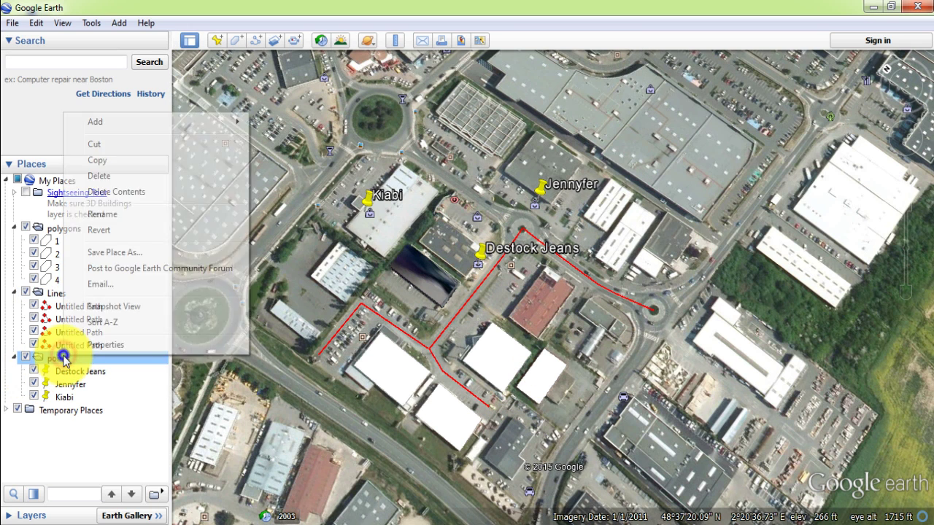
left_click(152, 253)
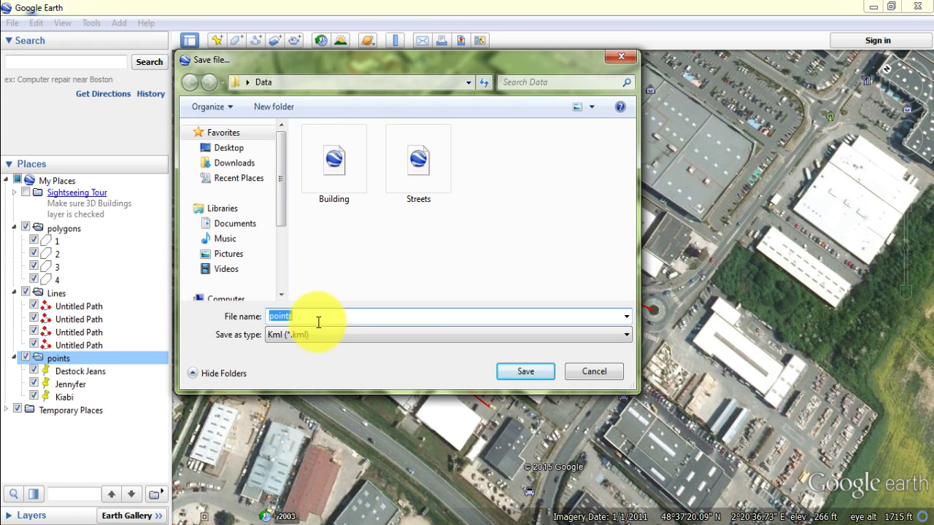
type("Shops")
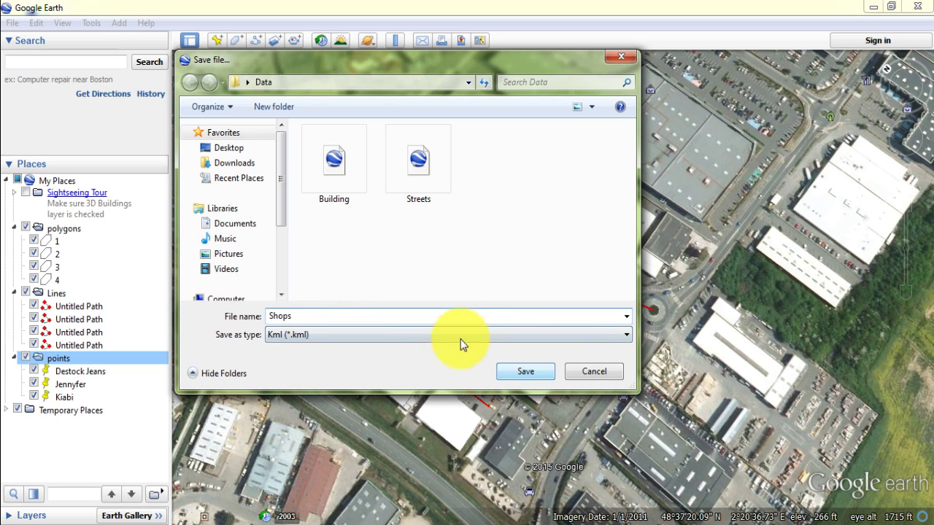
left_click(519, 374)
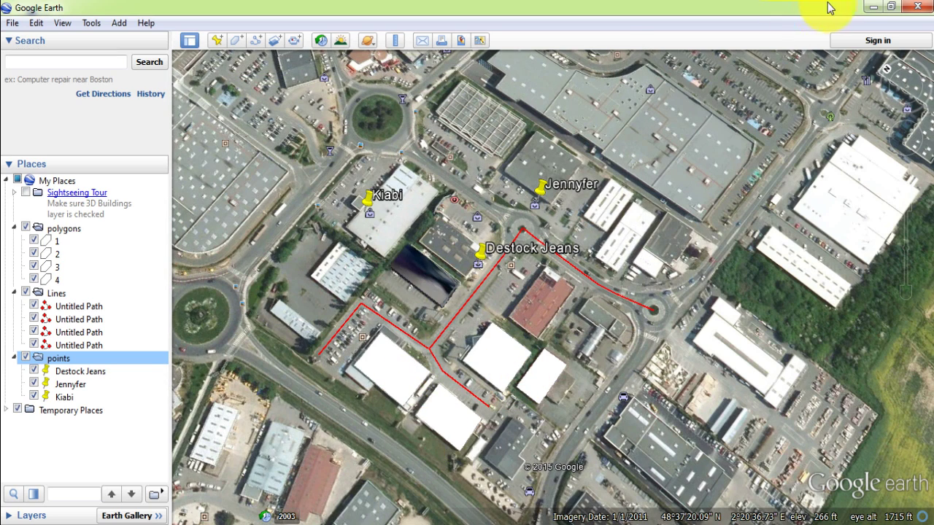
Switch to QGIS and add Desktop\Data\Building.kml as a vector layer
left_click(878, 7)
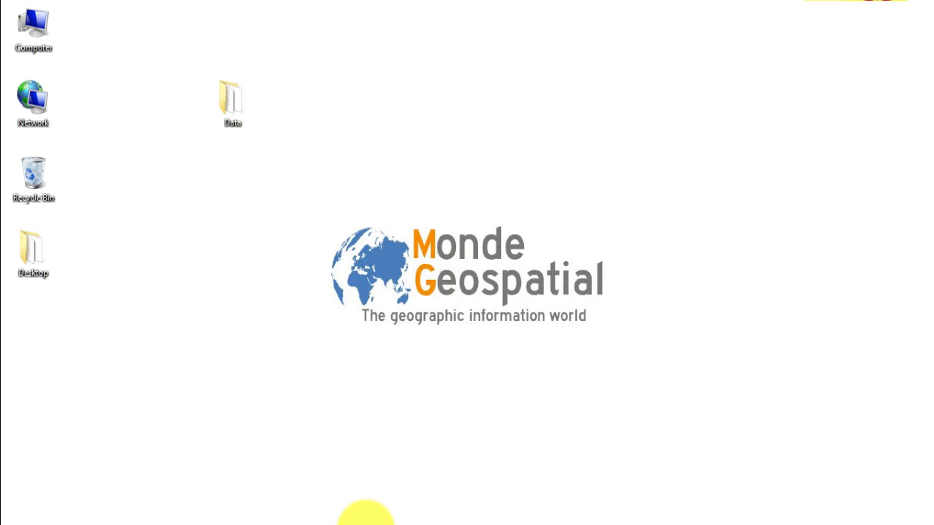
left_click(365, 519)
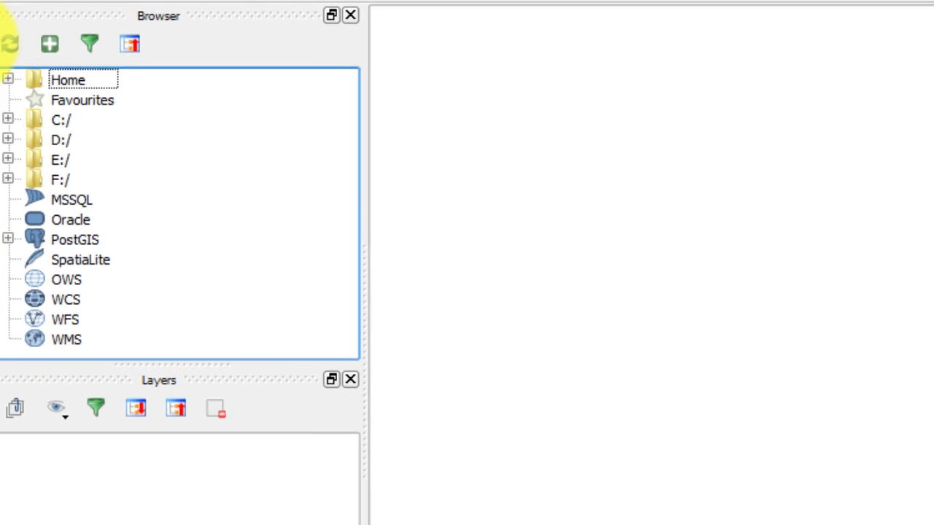
left_click(4, 41)
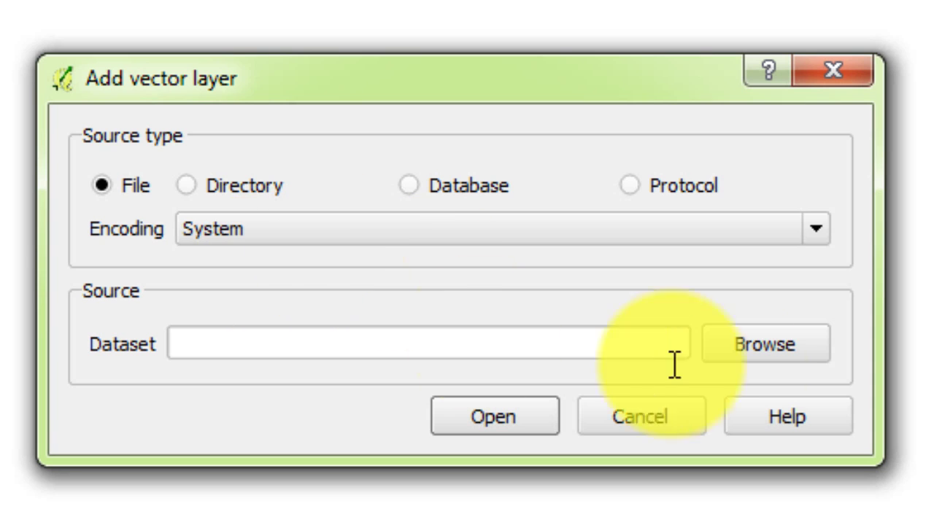
left_click(758, 348)
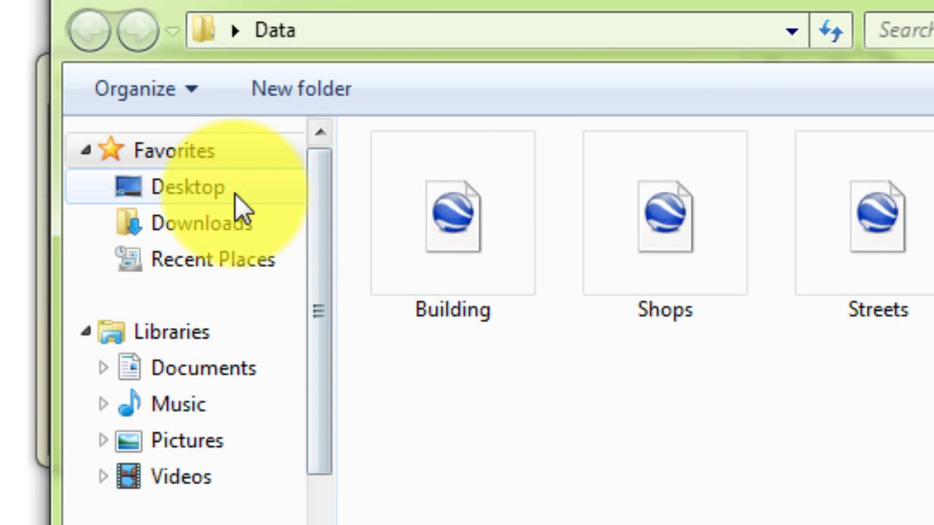
left_click(234, 192)
double_click(461, 477)
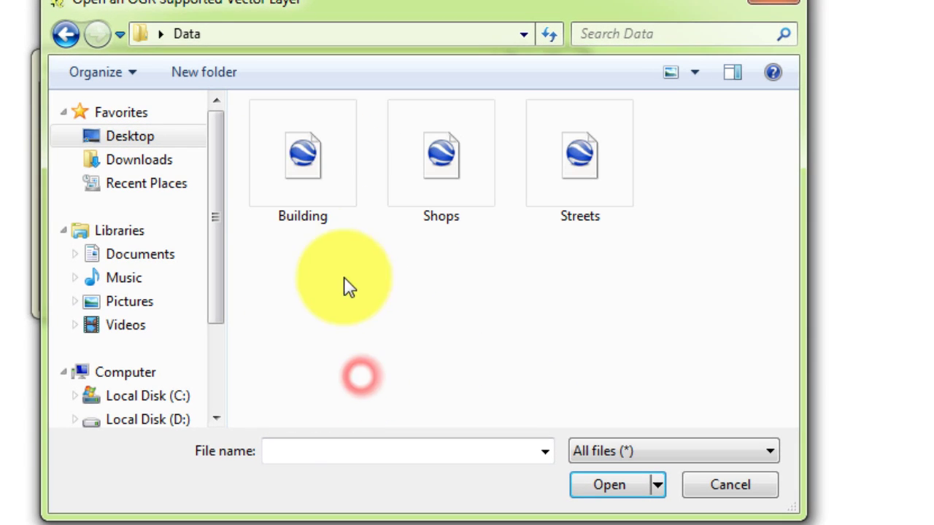
left_click(283, 191)
double_click(283, 191)
left_click(329, 287)
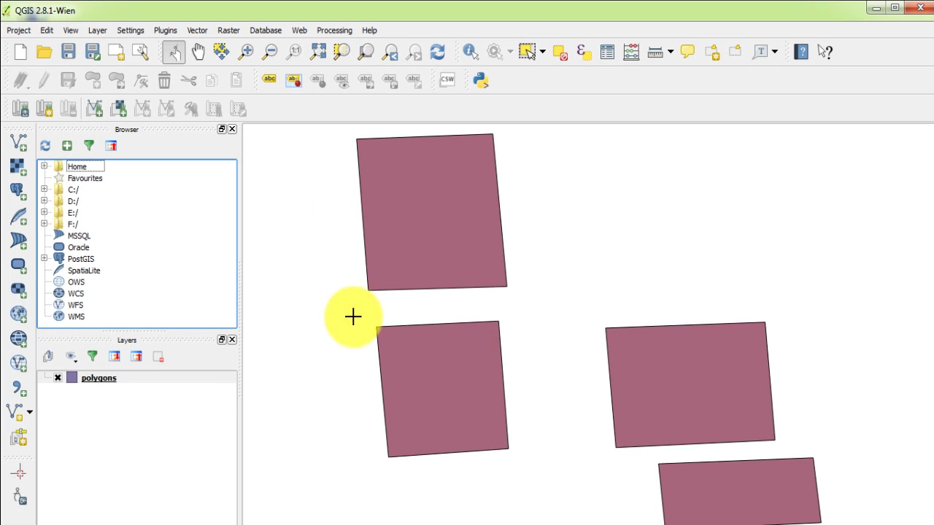
scroll(356, 300, "down", 3)
scroll(356, 299, "up", 3)
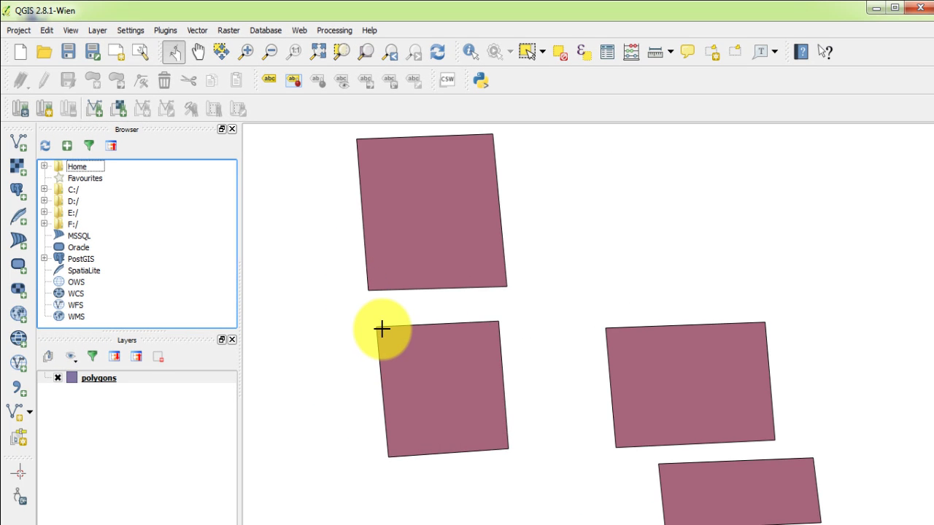
scroll(383, 328, "down", 1)
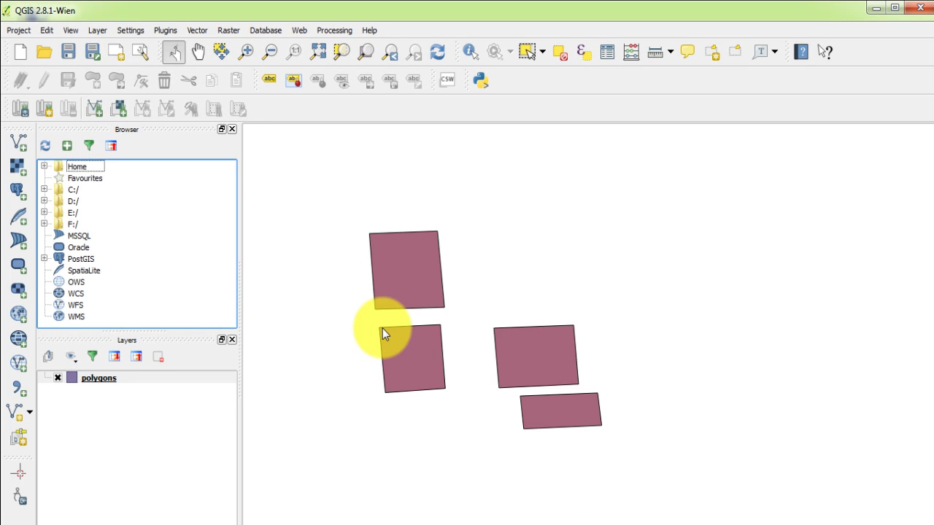
Add Shops.kml from the Data folder as a points layer
left_click(19, 144)
left_click(573, 323)
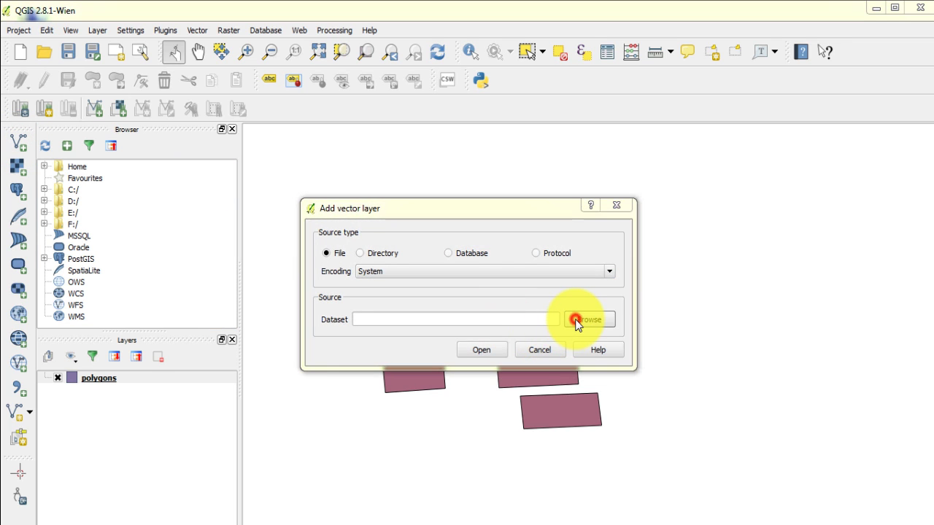
left_click(543, 275)
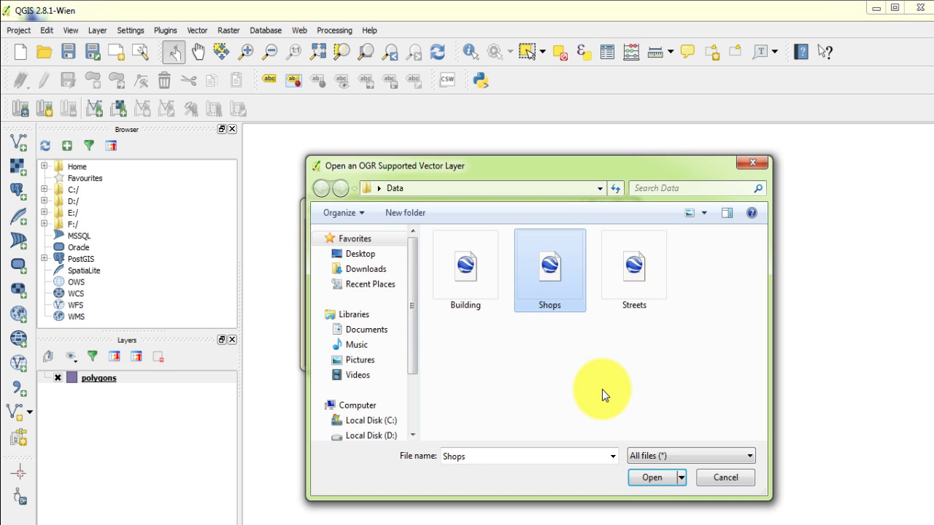
left_click(646, 459)
left_click(646, 457)
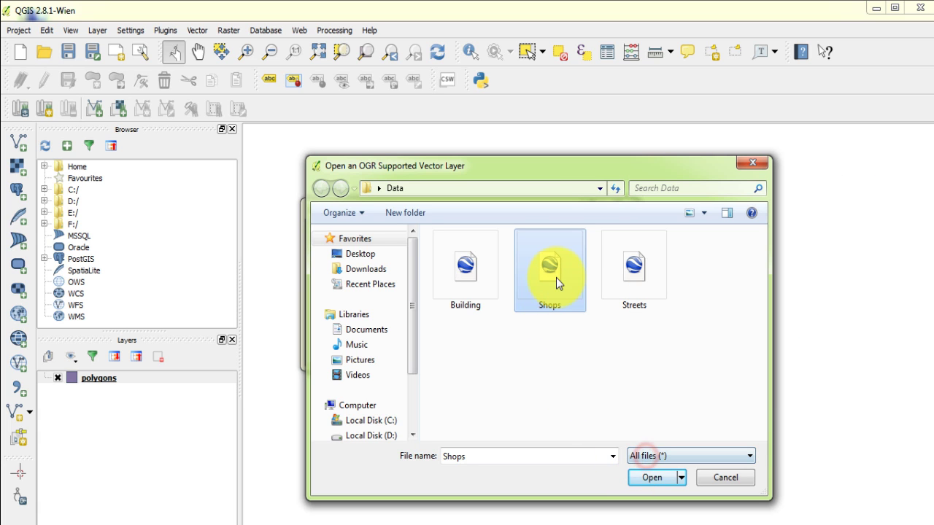
left_click(660, 482)
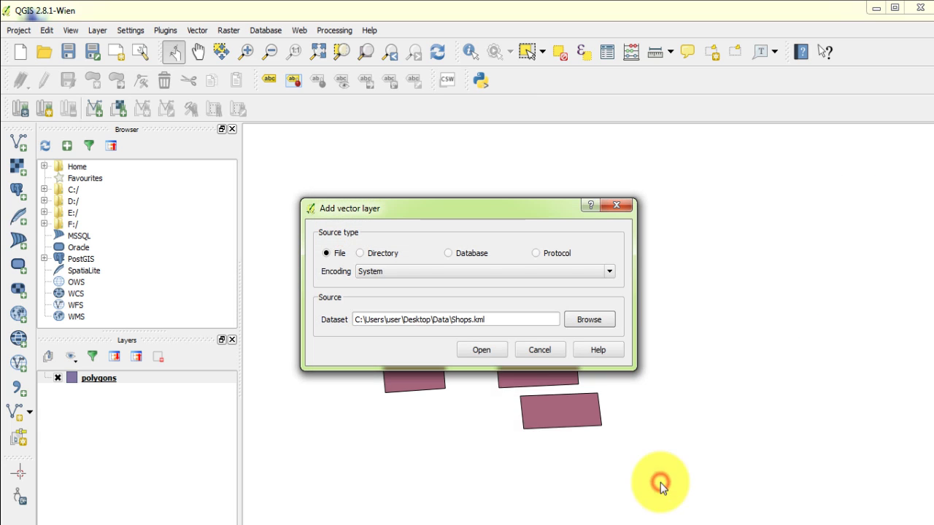
left_click(495, 348)
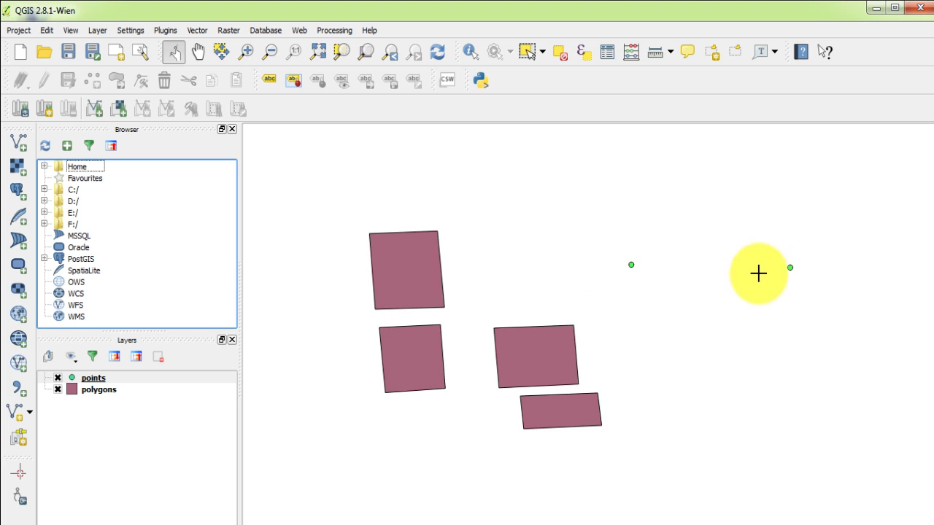
scroll(542, 294, "down", 2)
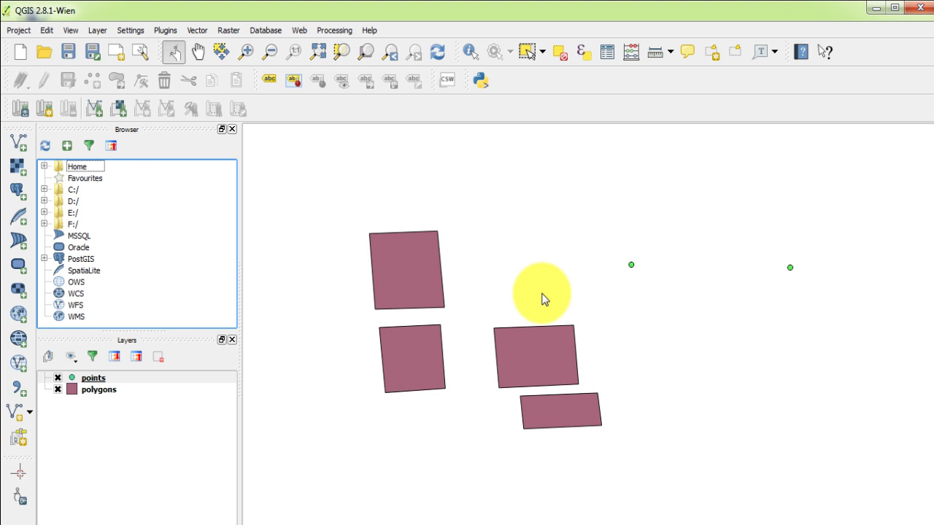
Add Streets.kml from the Data folder as a Lines layer
left_click(12, 145)
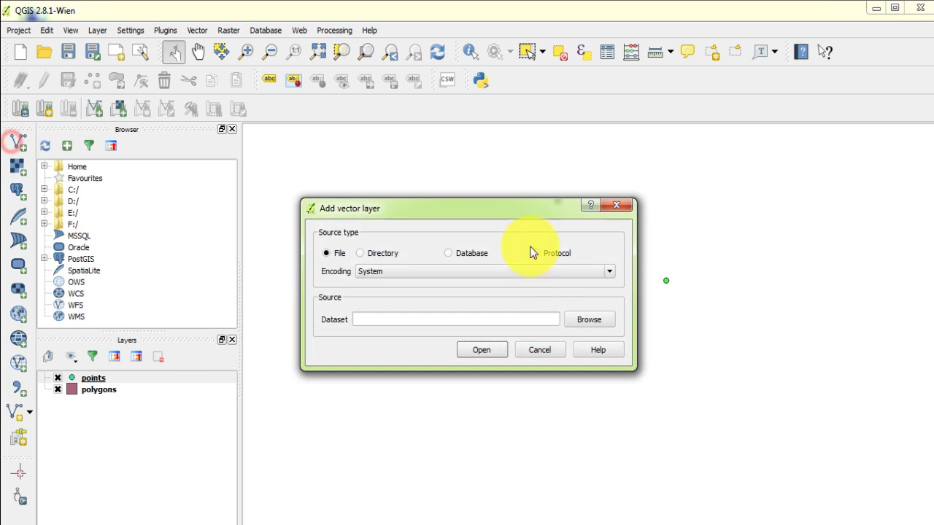
left_click(580, 322)
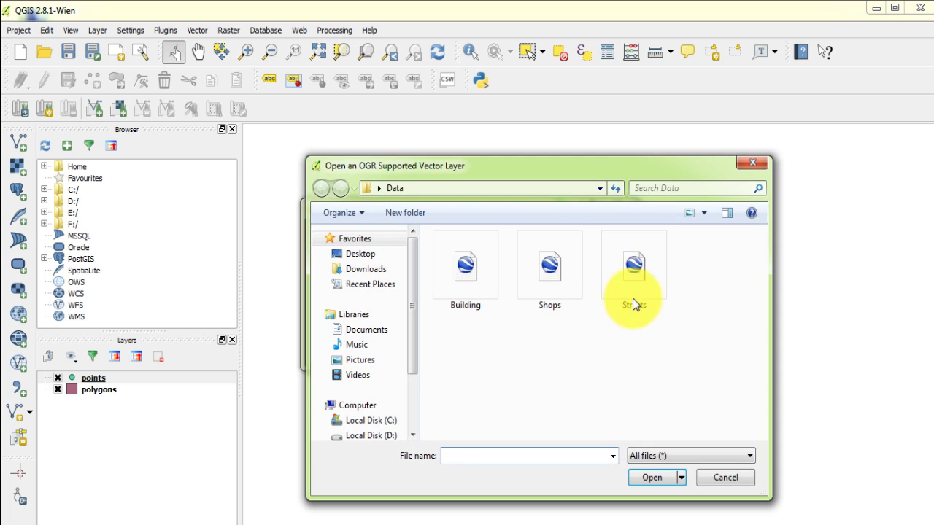
left_click(632, 300)
left_click(643, 474)
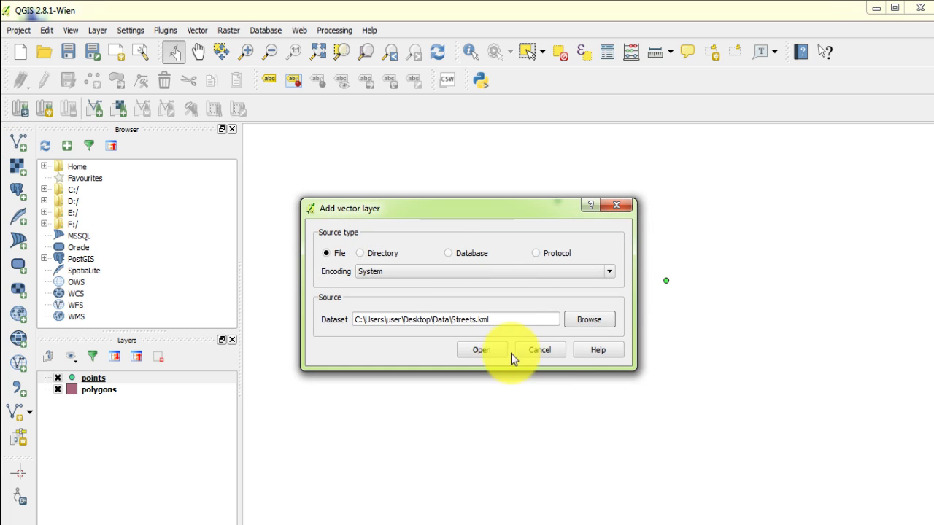
left_click(491, 351)
scroll(545, 282, "down", 1)
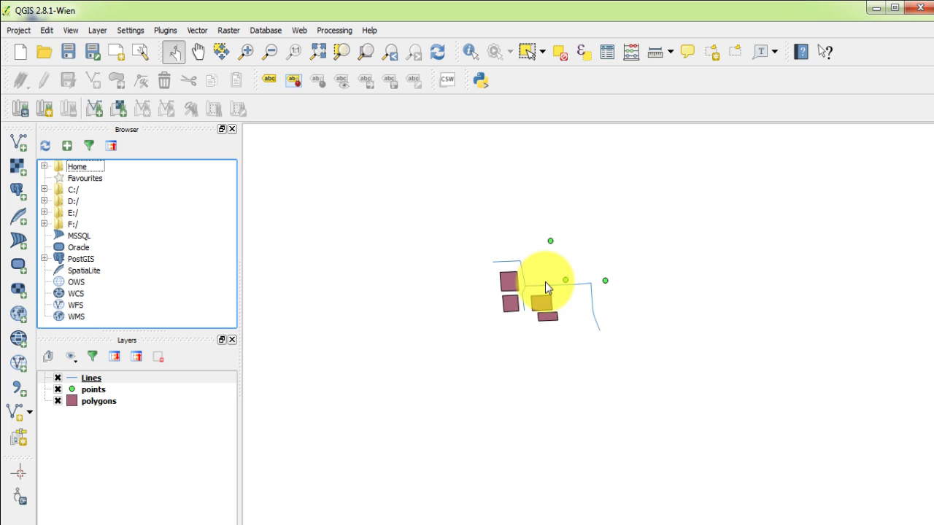
scroll(545, 282, "up", 2)
scroll(545, 282, "down", 1)
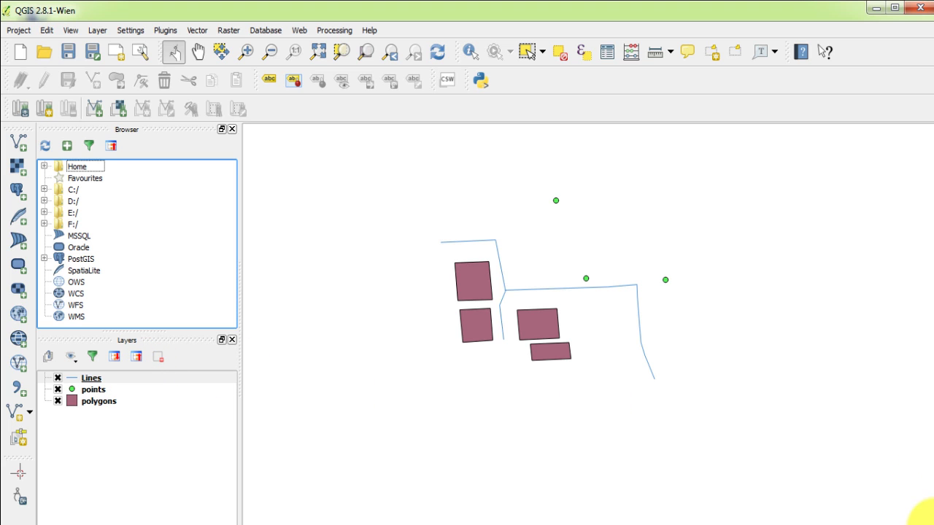
Show the desktop and select the Data folder
left_click(925, 516)
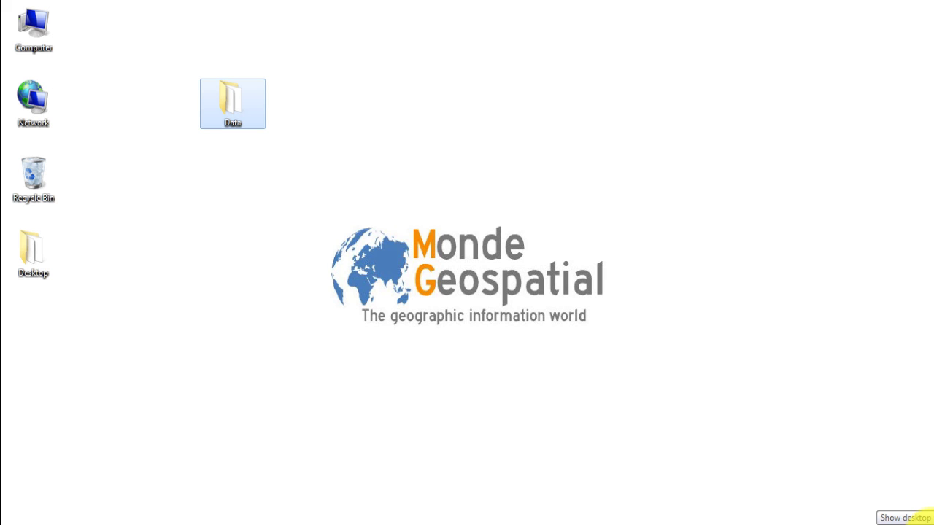
left_click(308, 179)
left_click(235, 97)
Open the Data folder and add a 'Shapfiles' subfolder beside Building, Shops and Streets
double_click(235, 97)
right_click(546, 333)
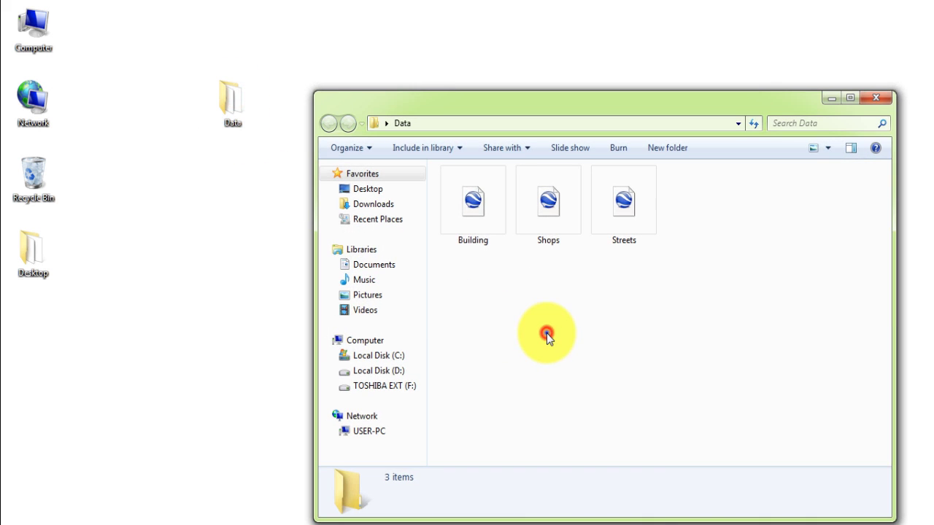
mouse_move(640, 307)
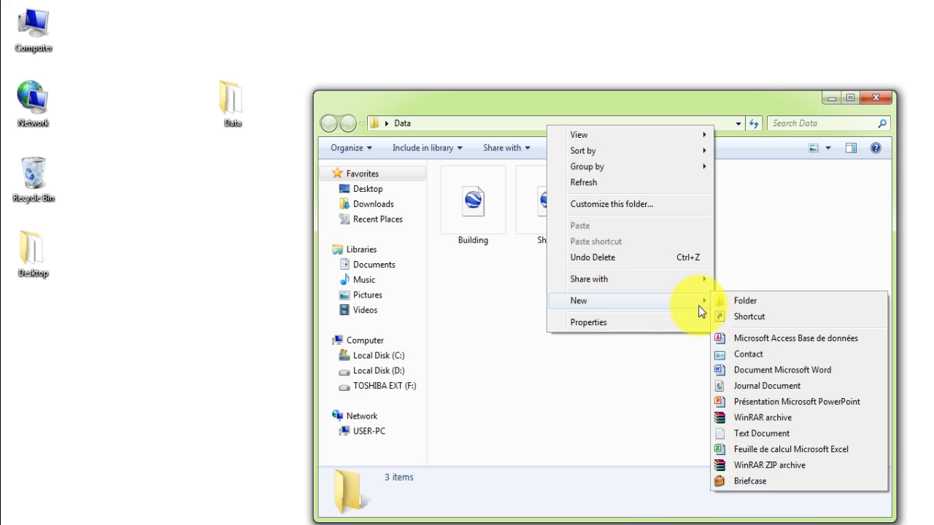
left_click(738, 303)
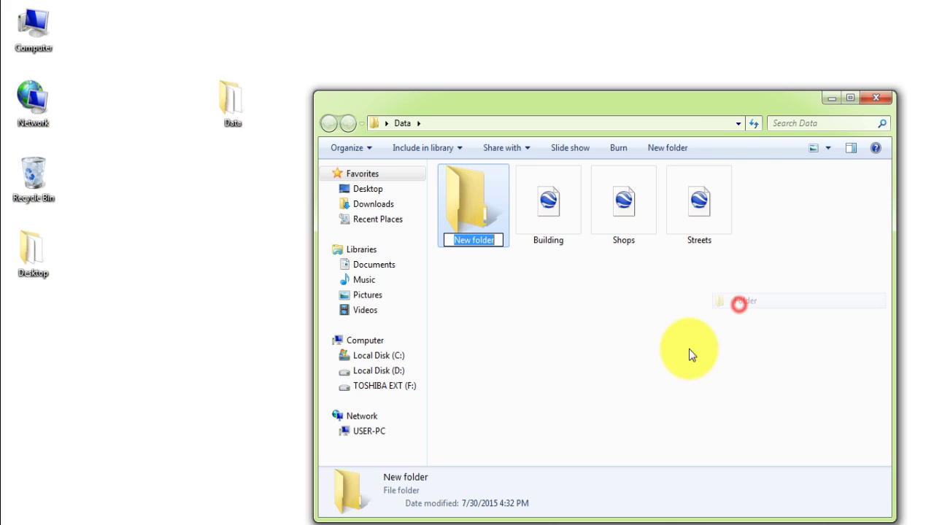
left_click(660, 378)
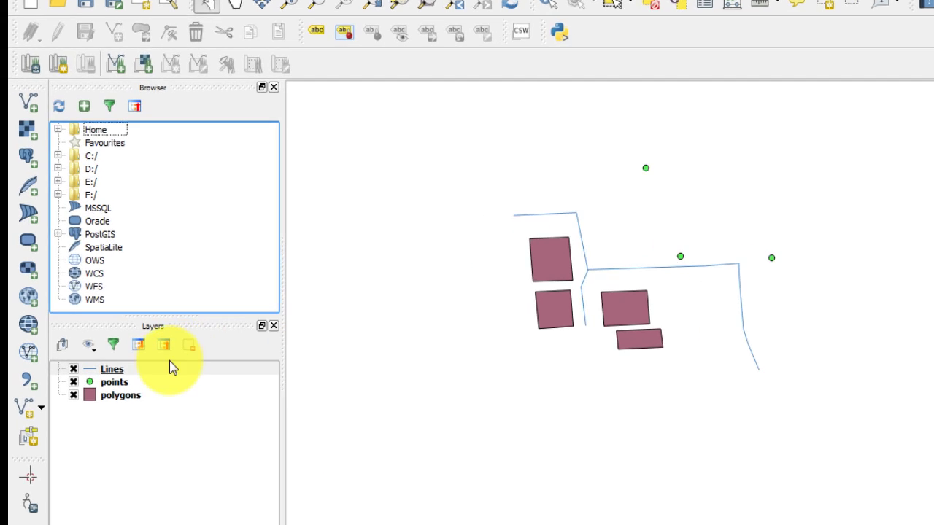
Save the polygons layer as ESRI Shapefile Buildings.shp in Data\Shapfiles and load it on the map
left_click(92, 401)
right_click(231, 366)
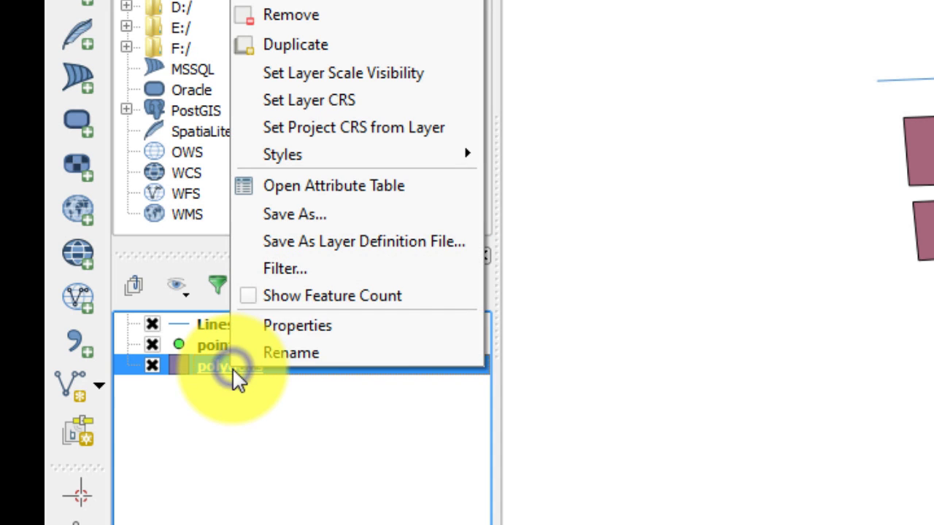
left_click(413, 216)
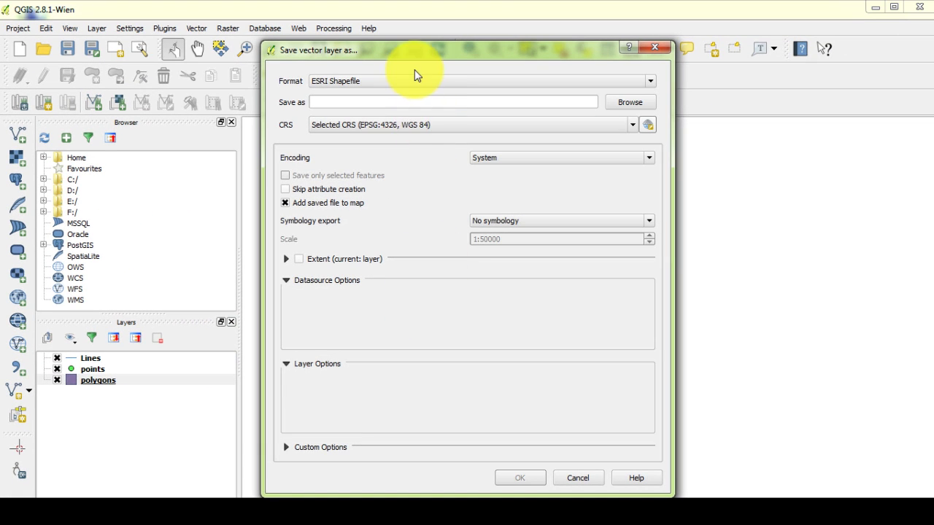
left_click_drag(414, 50, 404, 12)
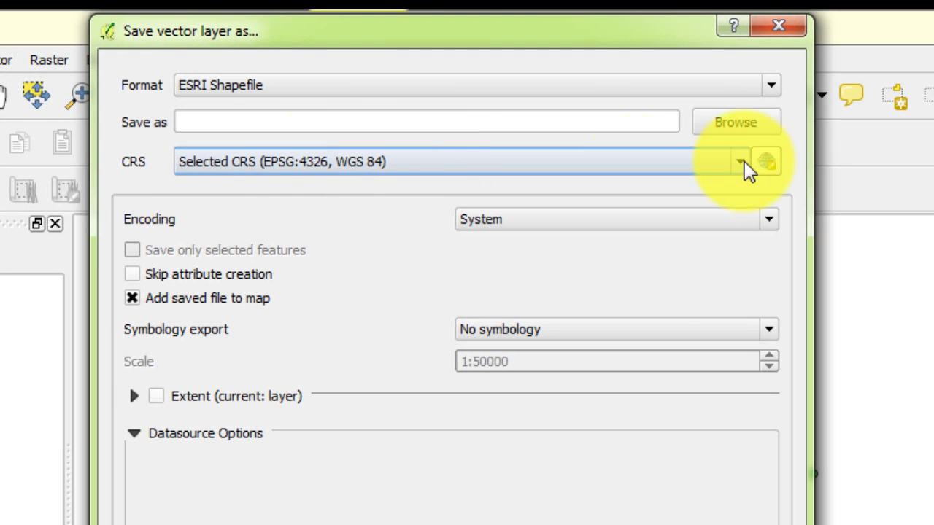
left_click(725, 119)
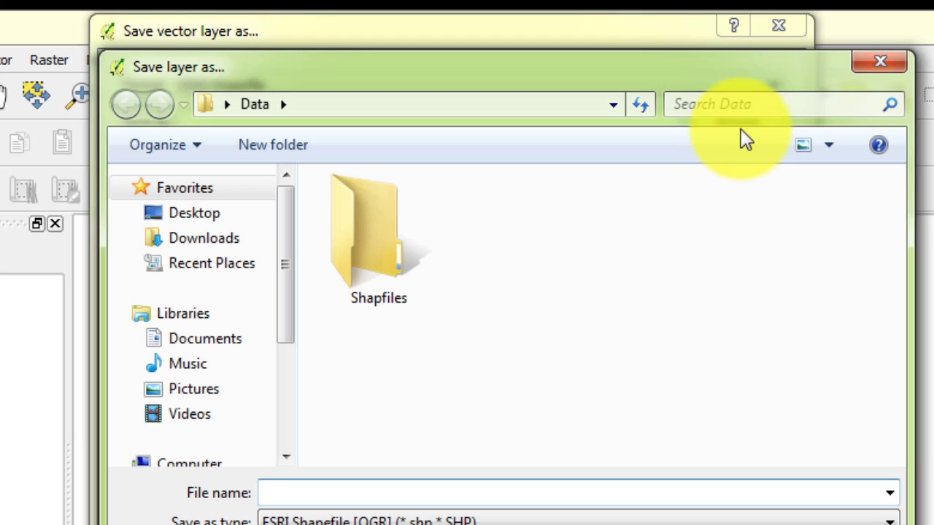
double_click(377, 255)
left_click(362, 493)
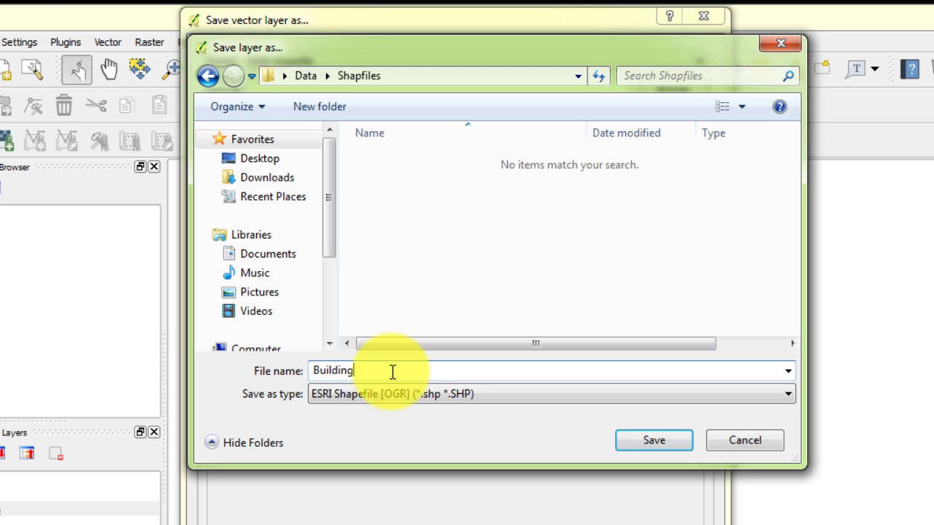
left_click(689, 442)
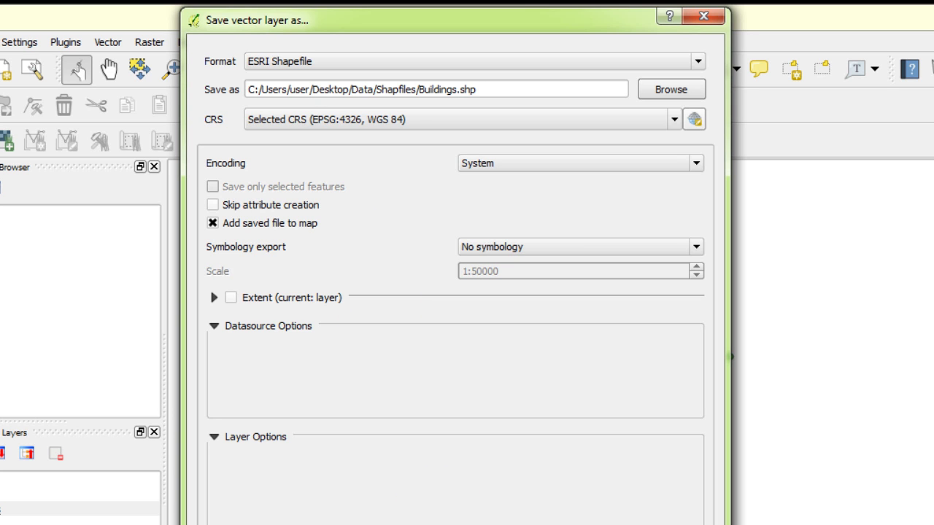
key("Return")
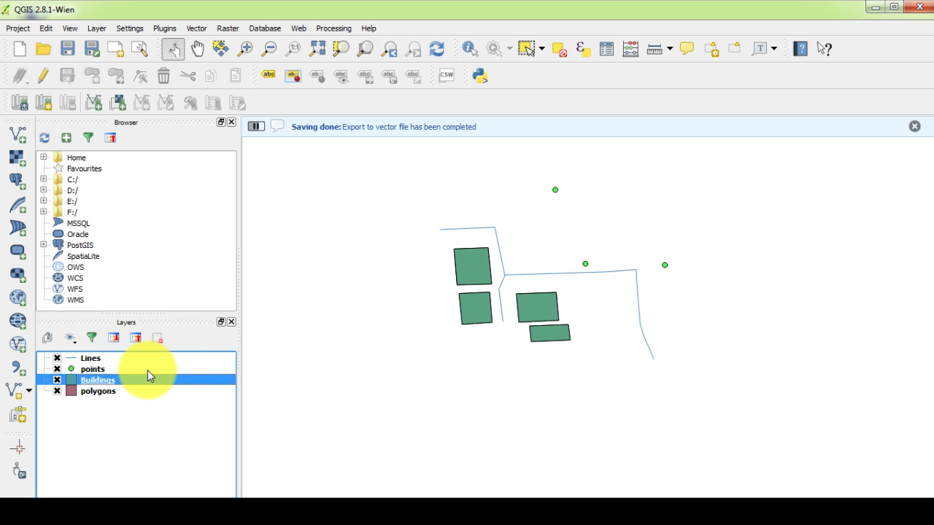
Hide the polygons layer and export the points layer as Shops.shp into Shapfiles
left_click(98, 368)
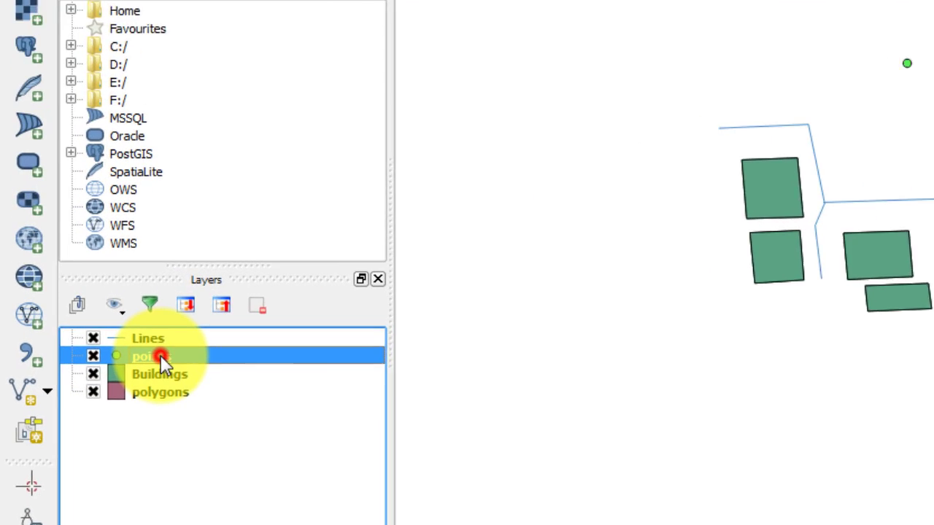
left_click(93, 392)
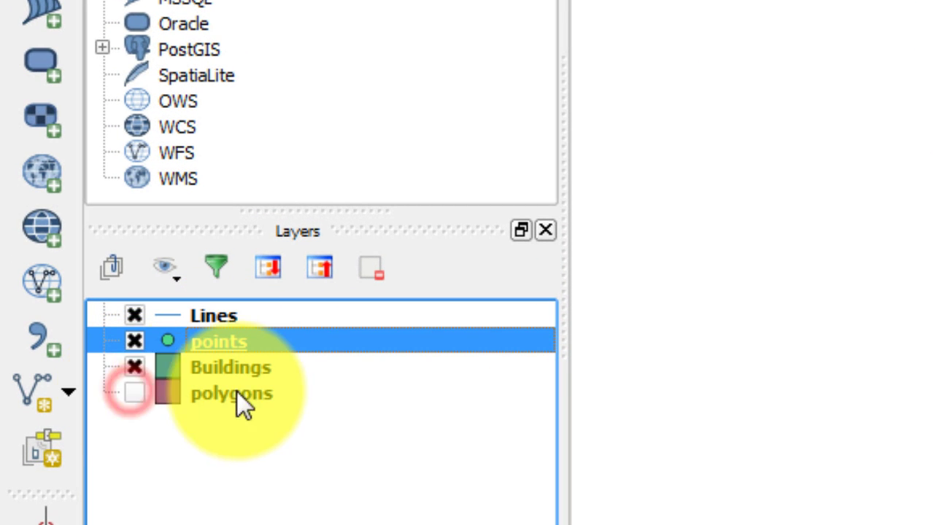
right_click(244, 344)
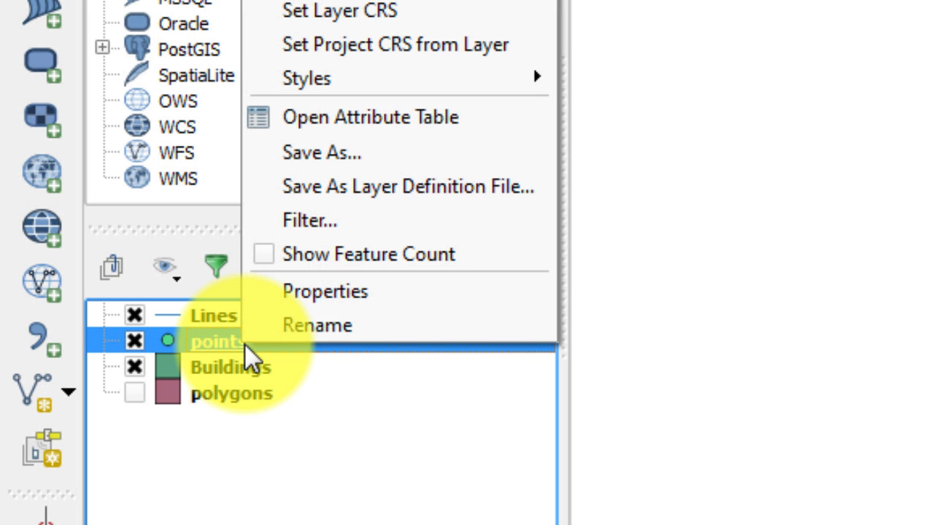
left_click(334, 154)
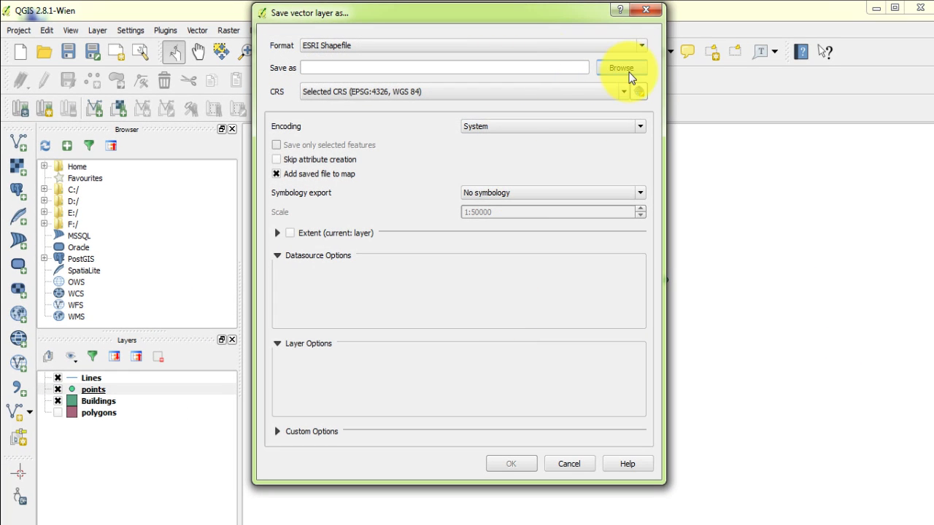
left_click(629, 73)
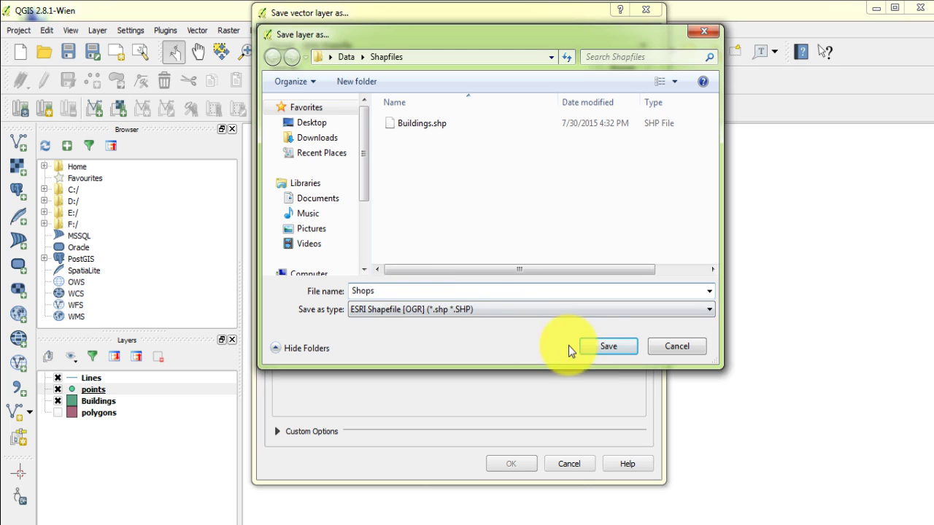
left_click(629, 348)
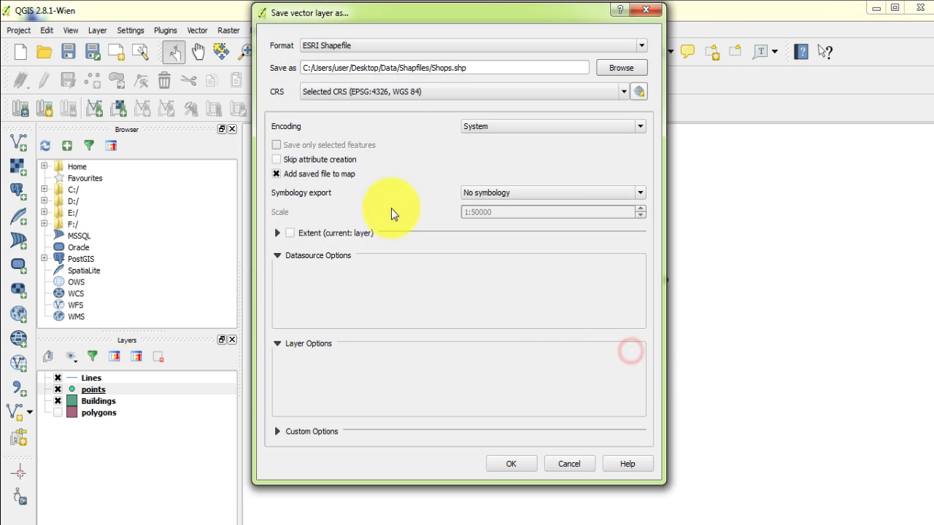
left_click(511, 464)
Export the Lines layer as Streets.shp into Shapfiles, then select the old Lines and polygons layers
left_click(91, 377)
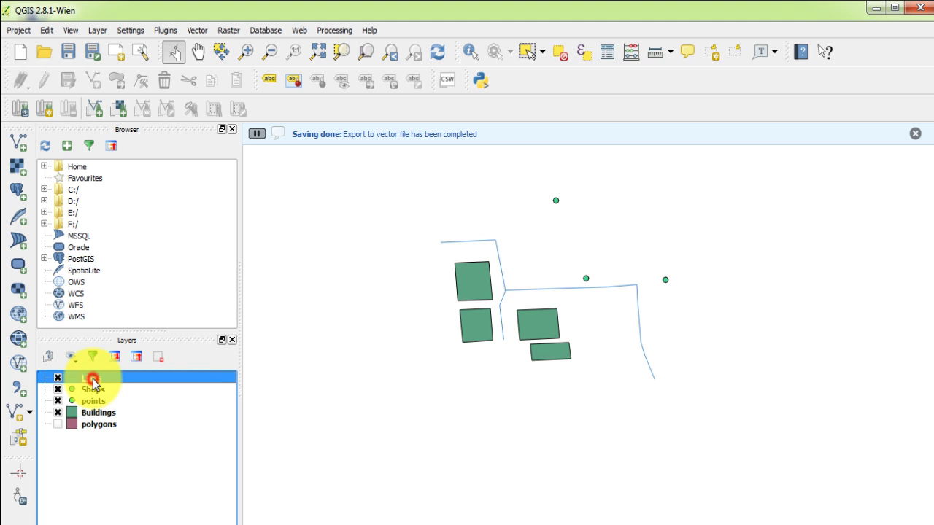
right_click(91, 378)
left_click(126, 294)
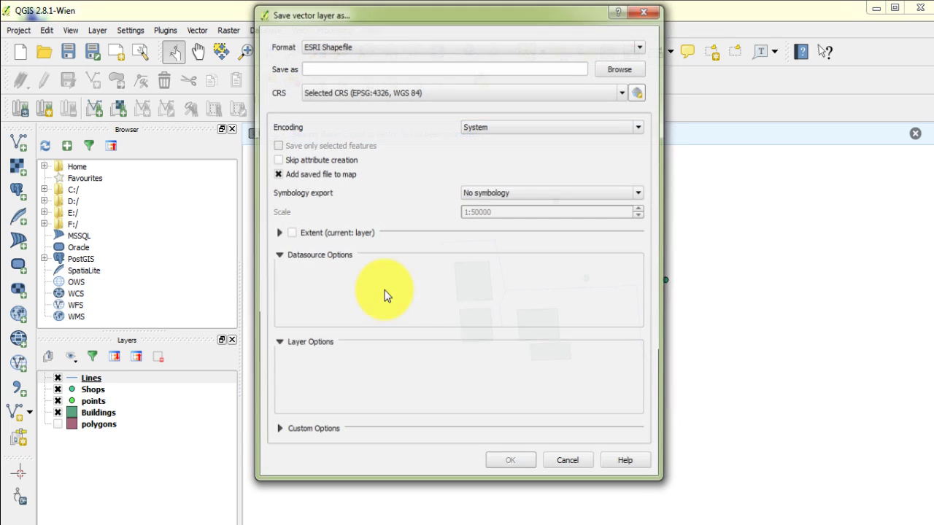
left_click(617, 67)
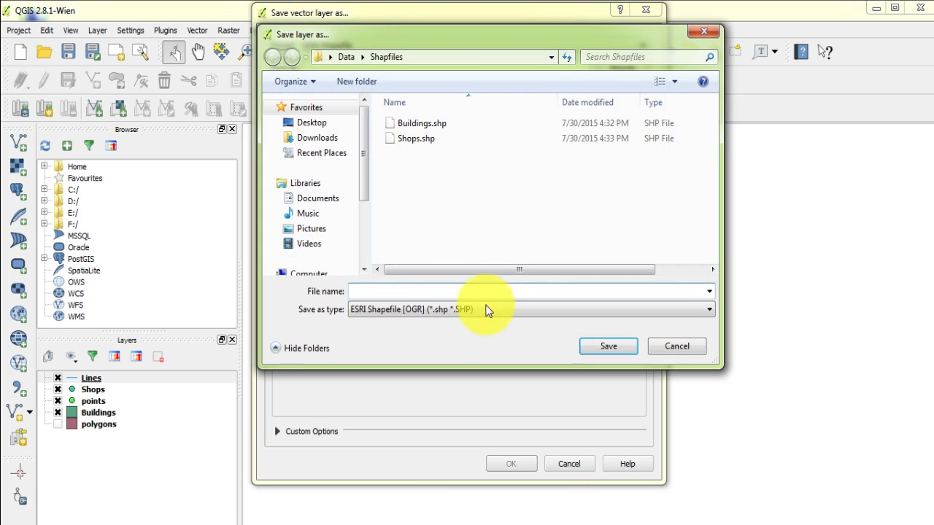
type("Streets")
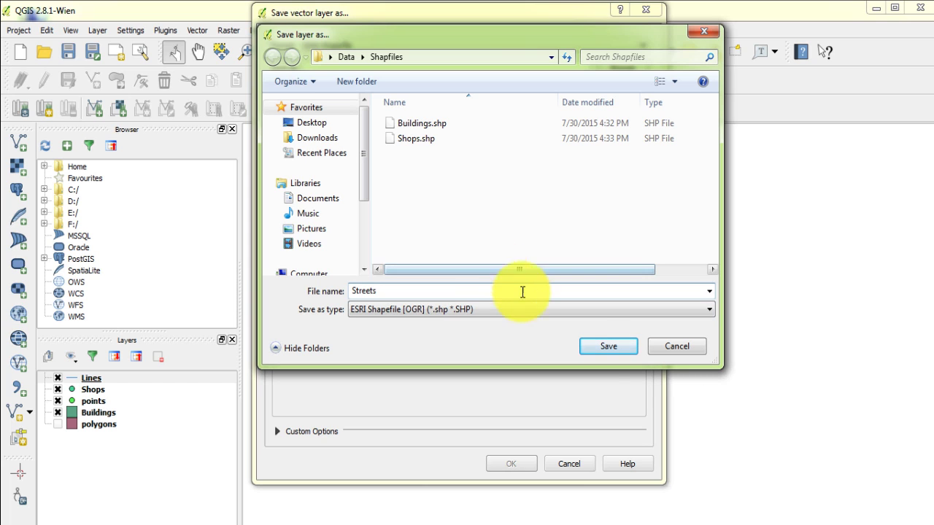
left_click(605, 348)
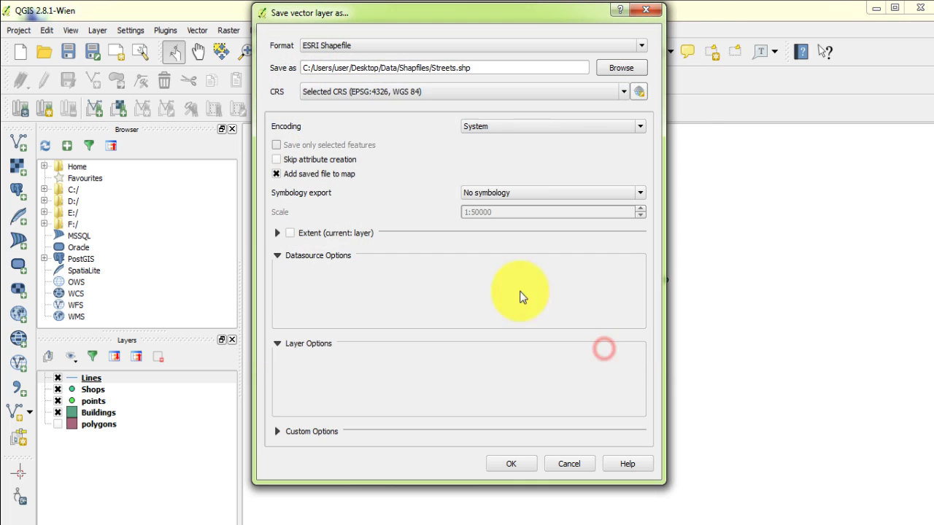
left_click(518, 471)
left_click(97, 390)
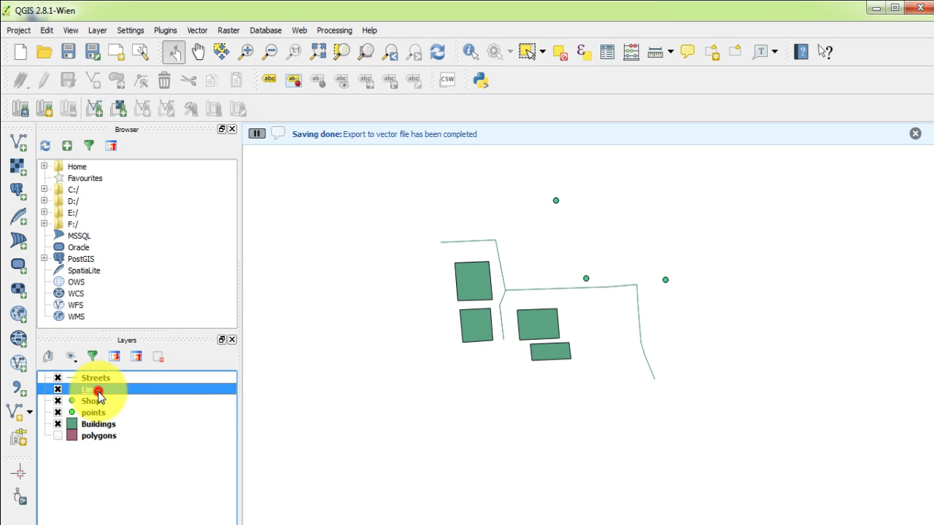
left_click(99, 436, "ctrl")
Remove the old Lines, points and polygons layers from the Layers panel
right_click(99, 436)
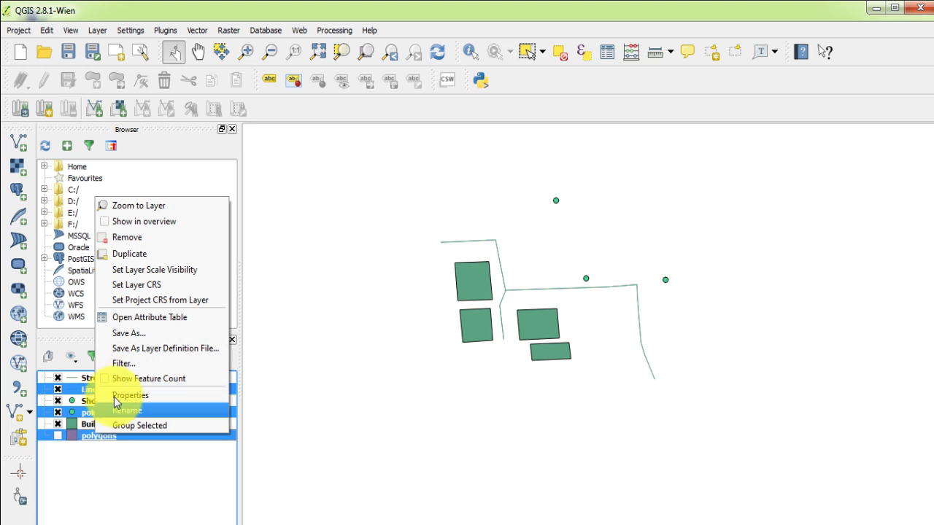
left_click(125, 237)
left_click(433, 305)
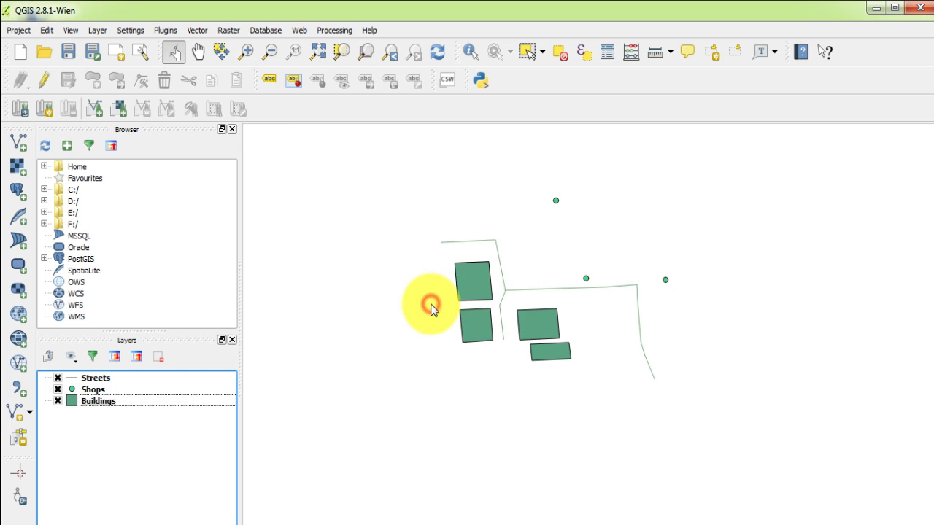
right_click(86, 395)
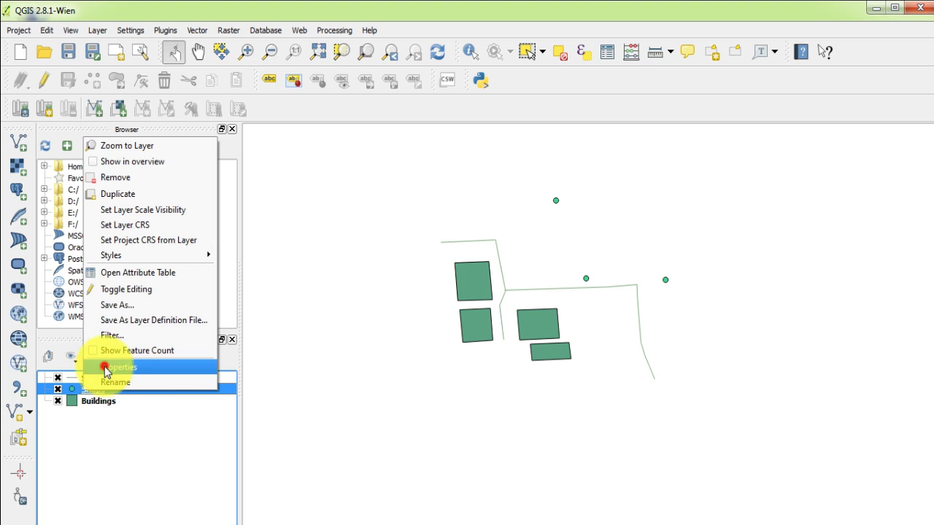
Turn on Shops labelling with the Name field, showing Kiabi, Destock Jeans and Jennyfer
left_click(102, 363)
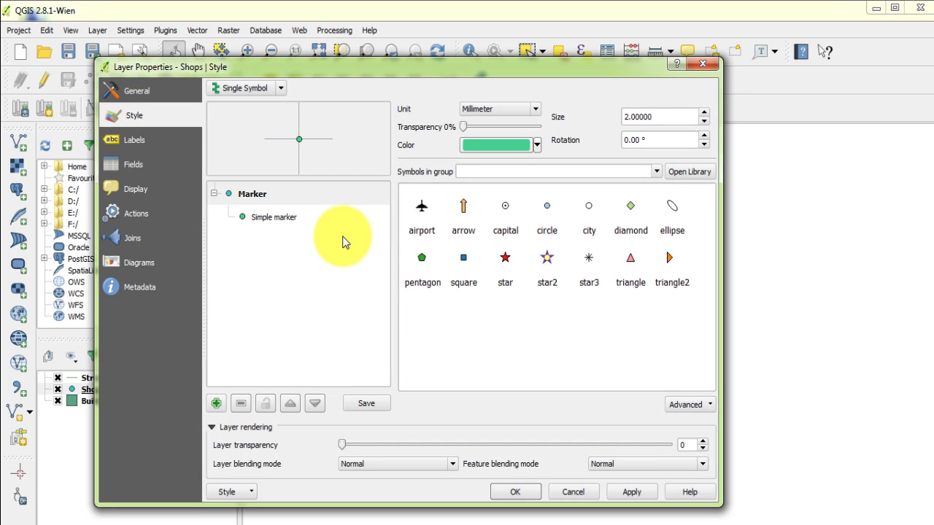
left_click(146, 145)
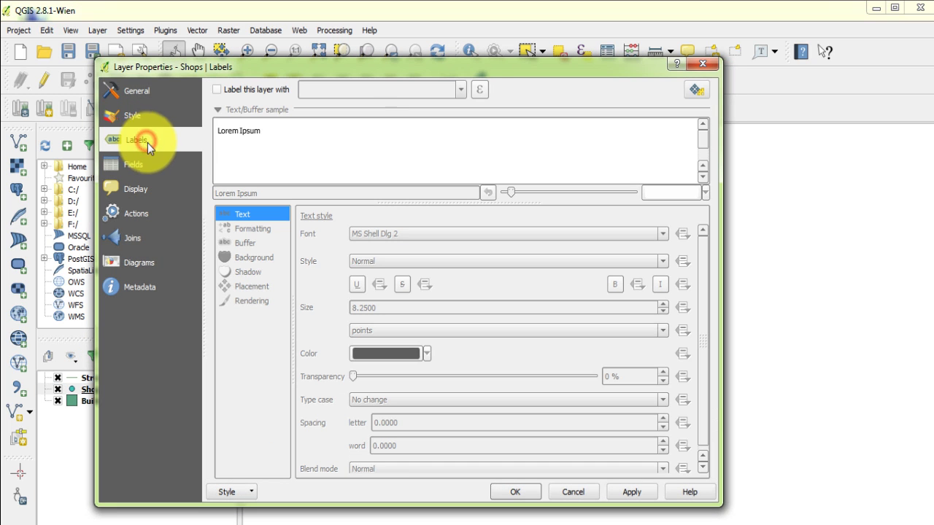
left_click(259, 89)
left_click(462, 91)
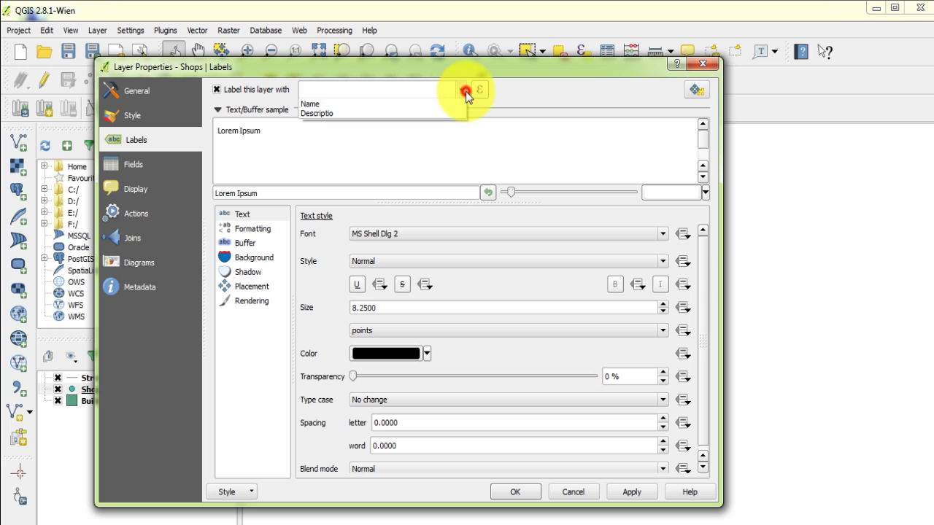
left_click(397, 105)
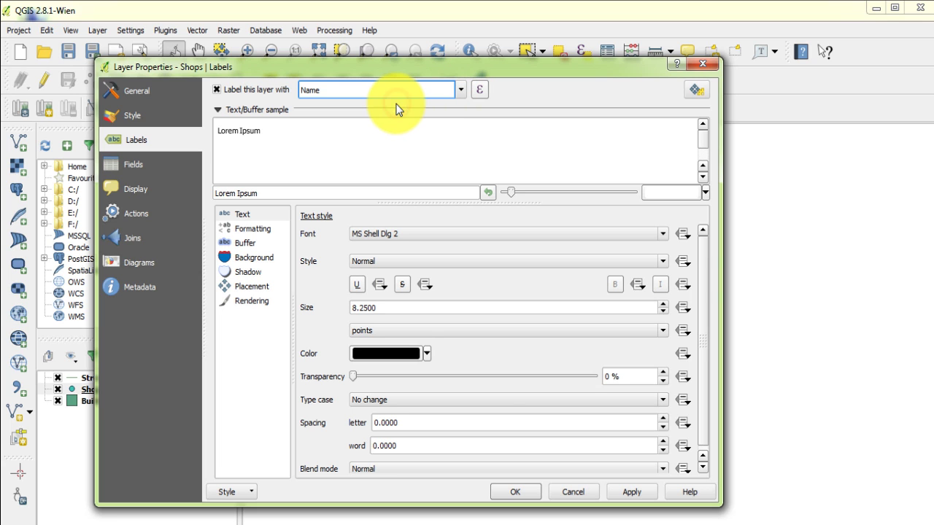
left_click(508, 493)
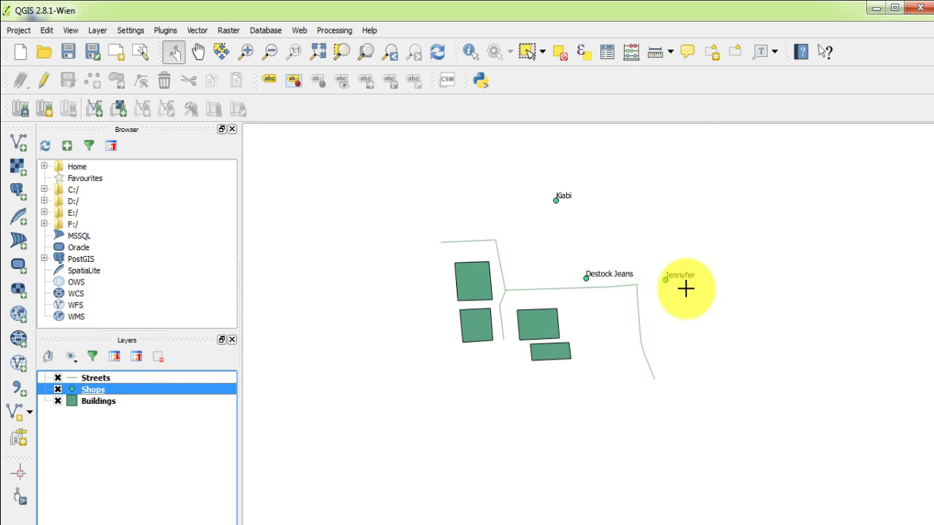
Enable Buildings layer labels using the Name field so buildings show numbers 1–4
right_click(100, 400)
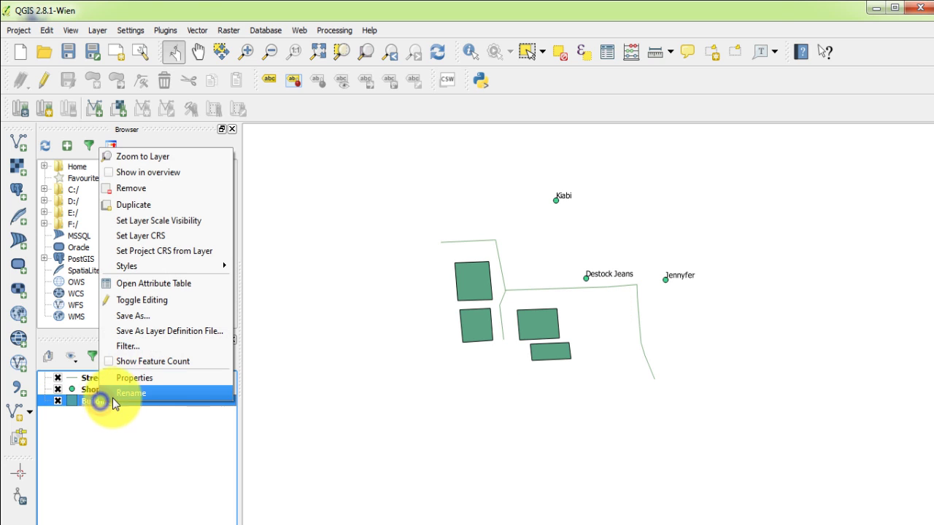
left_click(126, 380)
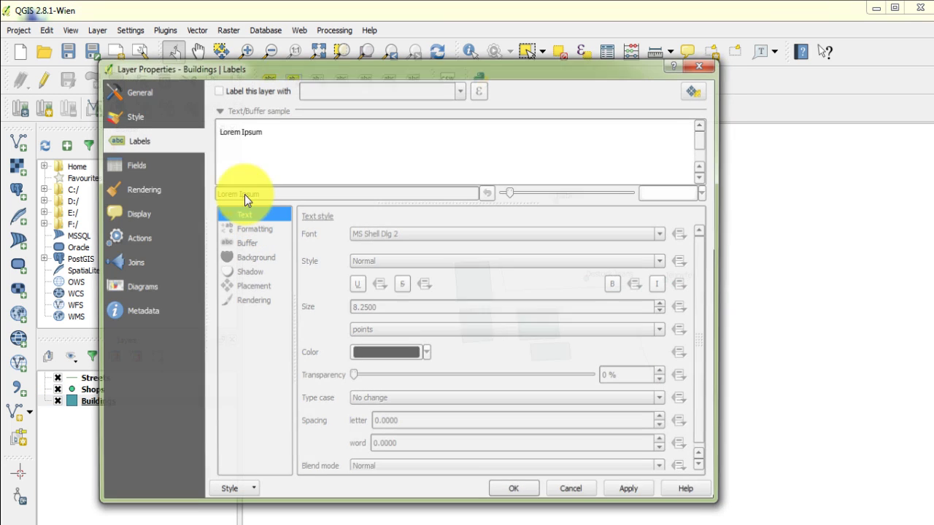
left_click(248, 90)
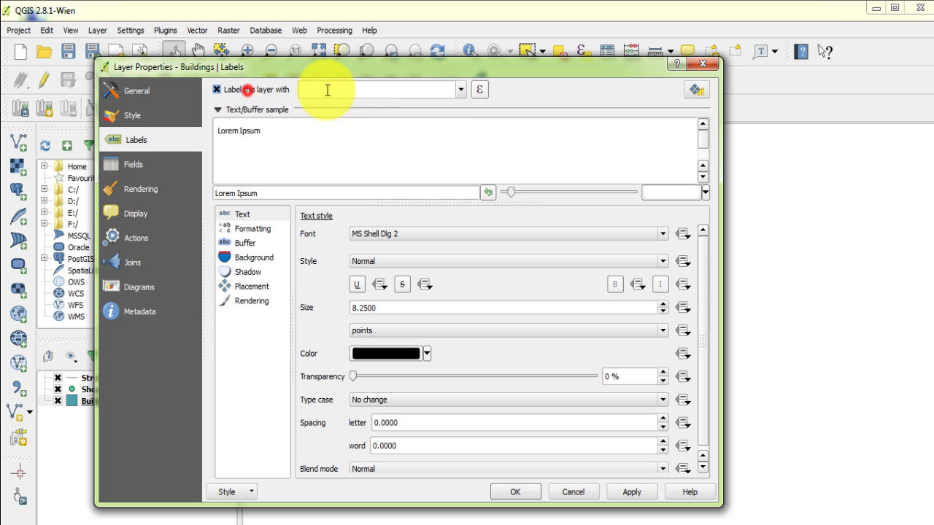
left_click(457, 91)
left_click(405, 105)
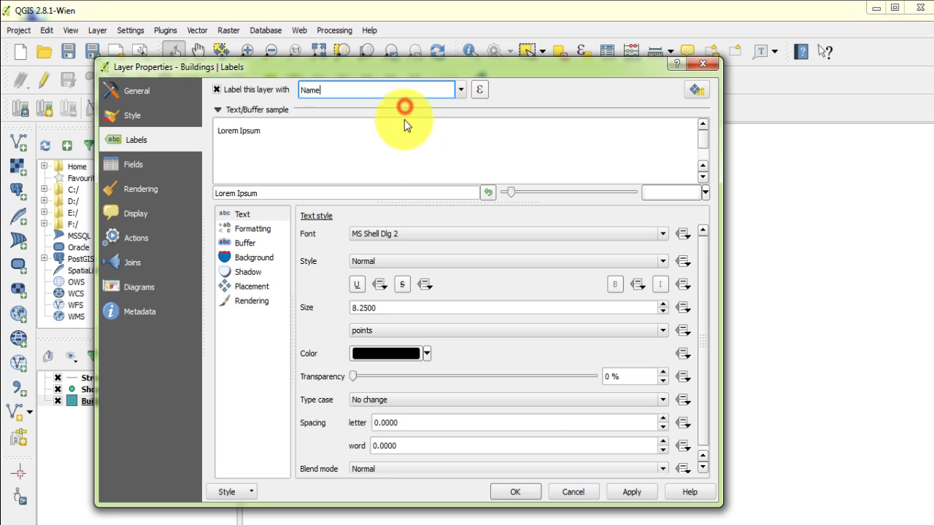
left_click(517, 491)
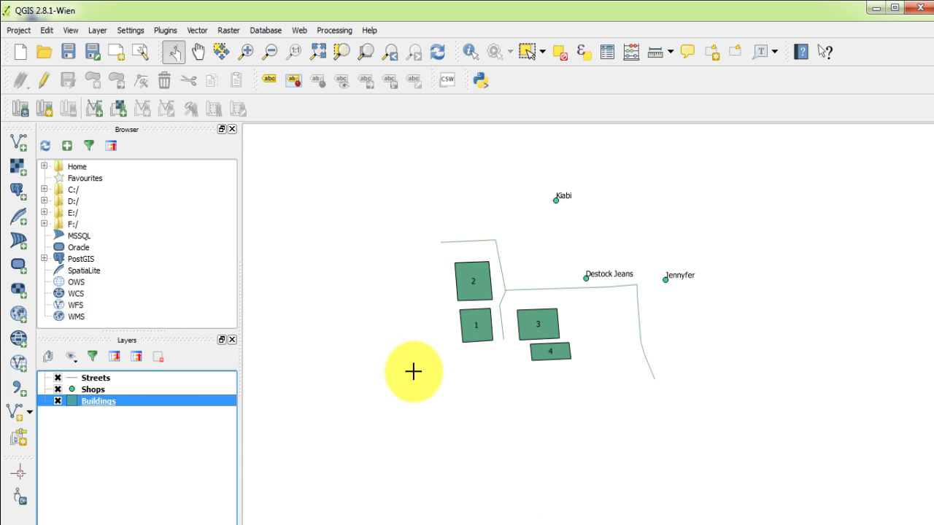
scroll(440, 275, "up", 2)
scroll(435, 271, "down", 1)
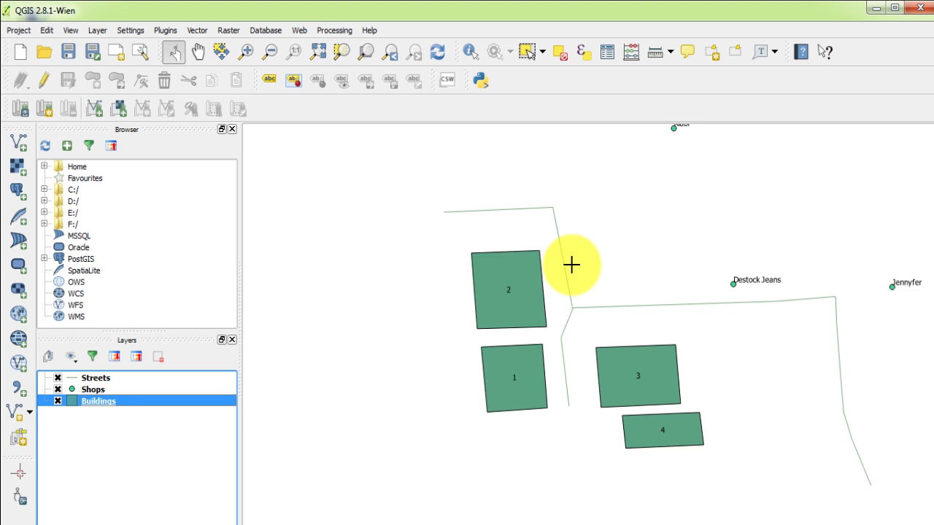
scroll(572, 265, "down", 1)
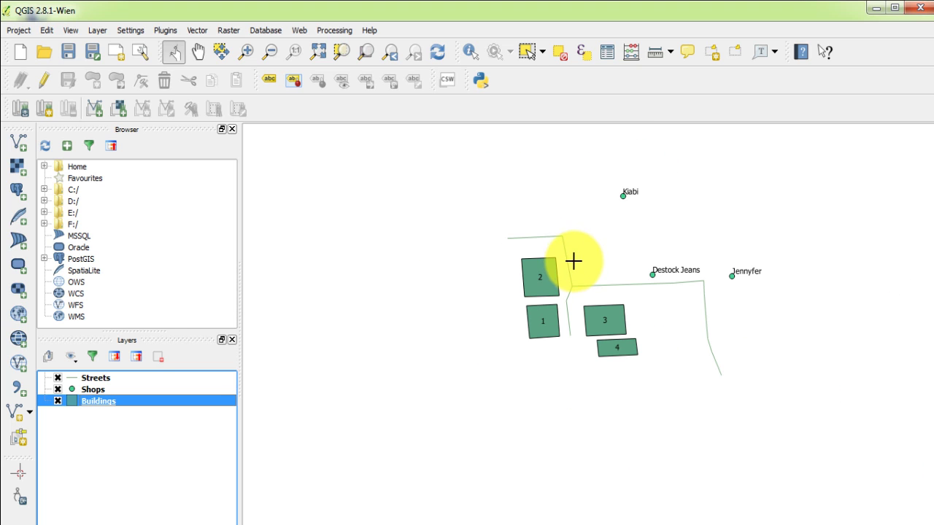
left_click(198, 53)
left_click_drag(542, 261, 443, 302)
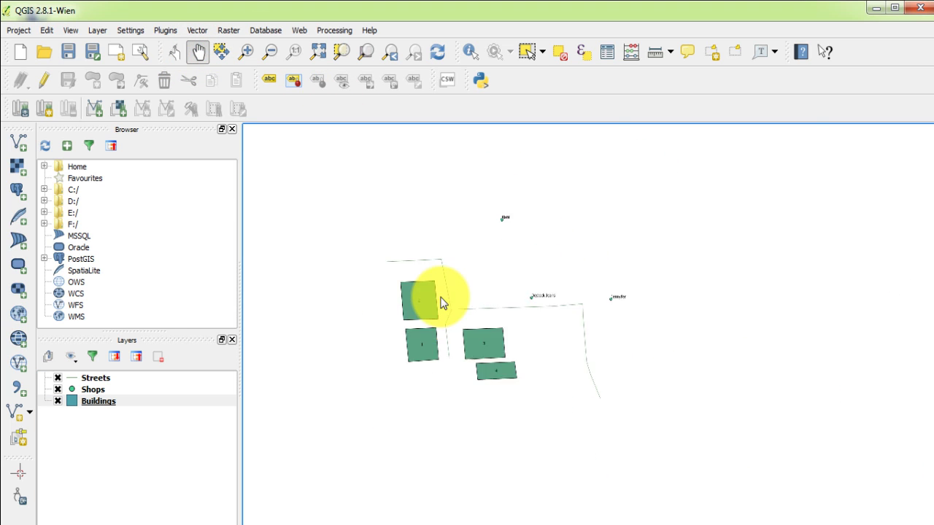